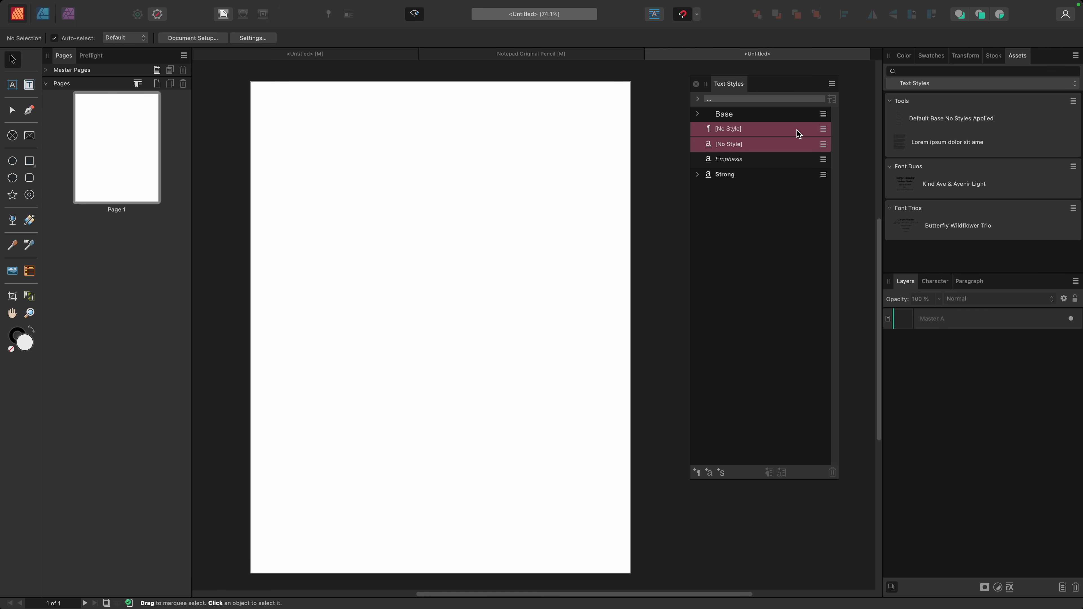
# Delete all unused text styles from the blank document.
pyautogui.click(831, 84)
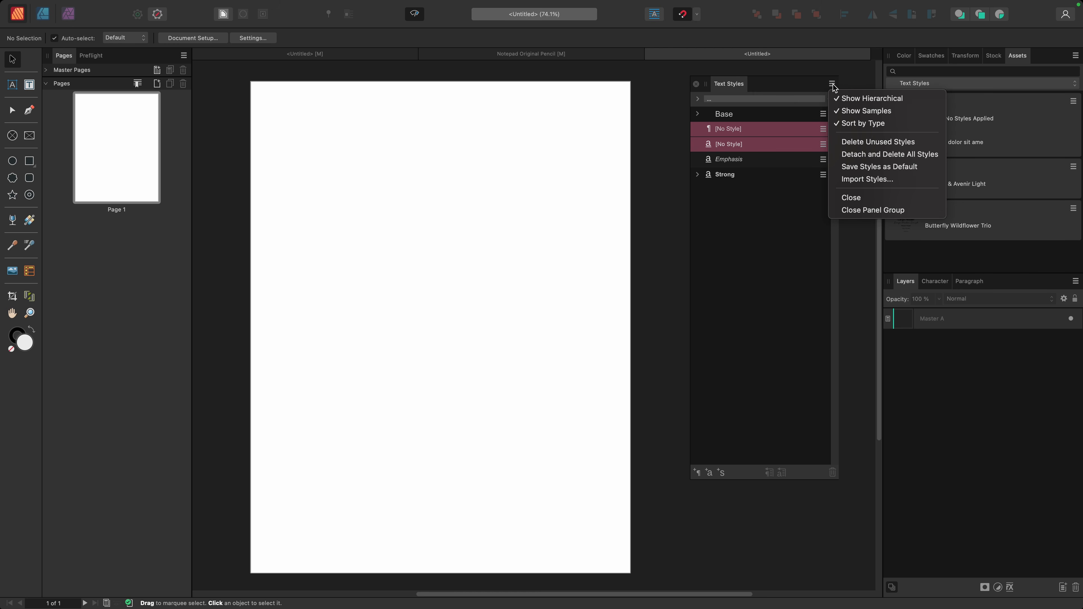
pyautogui.click(861, 179)
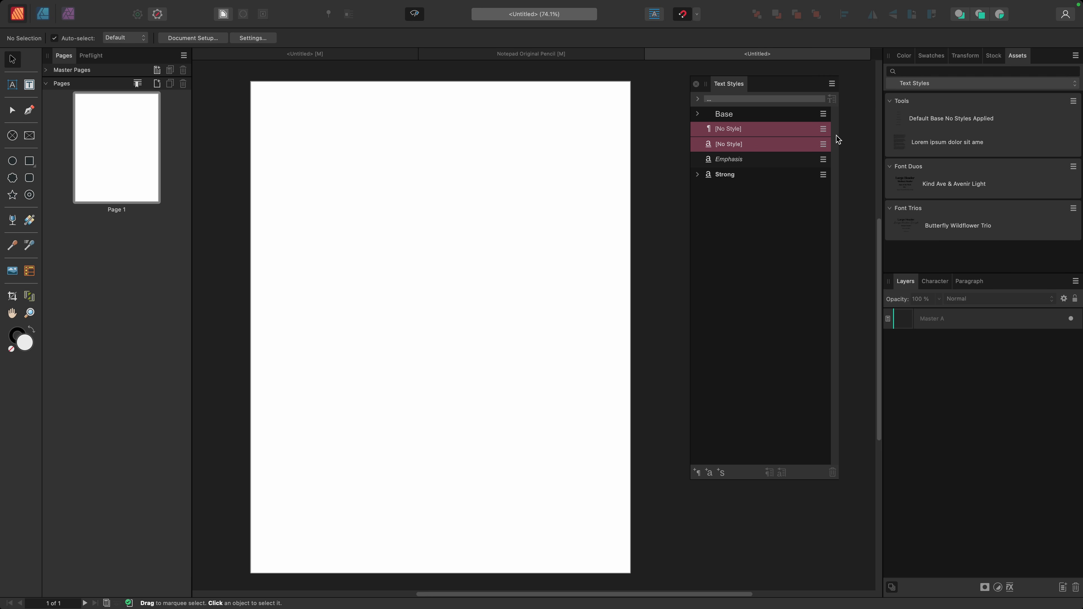
pyautogui.click(833, 86)
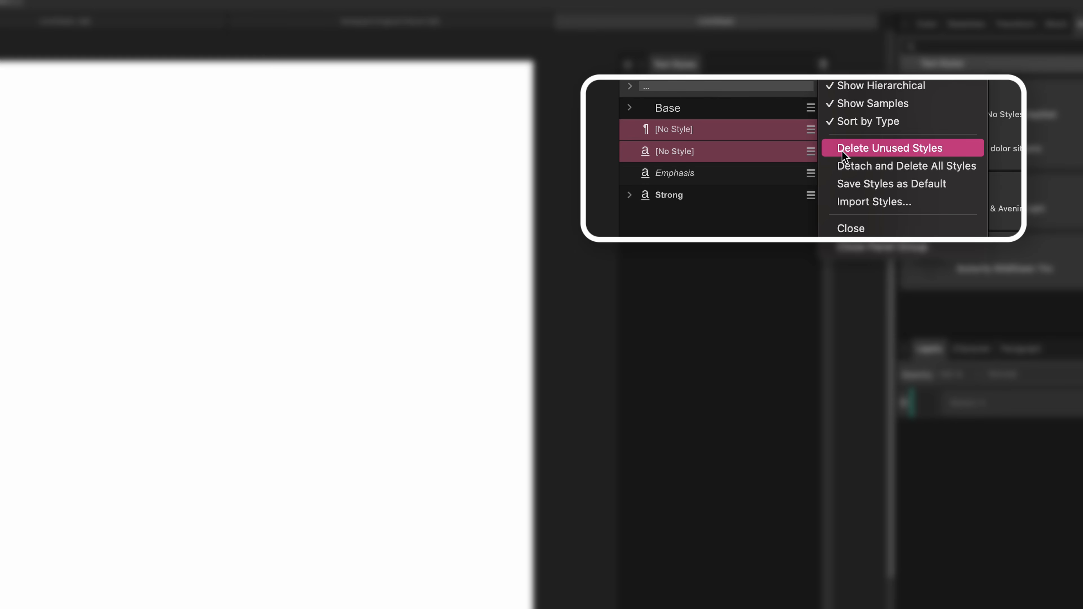
pyautogui.click(842, 149)
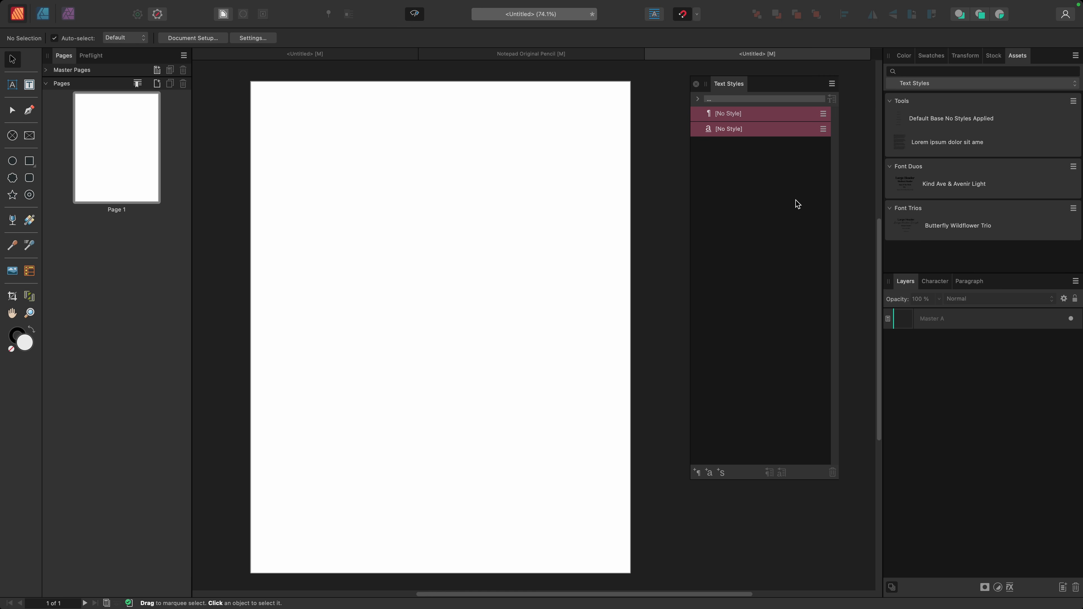
pyautogui.click(369, 6)
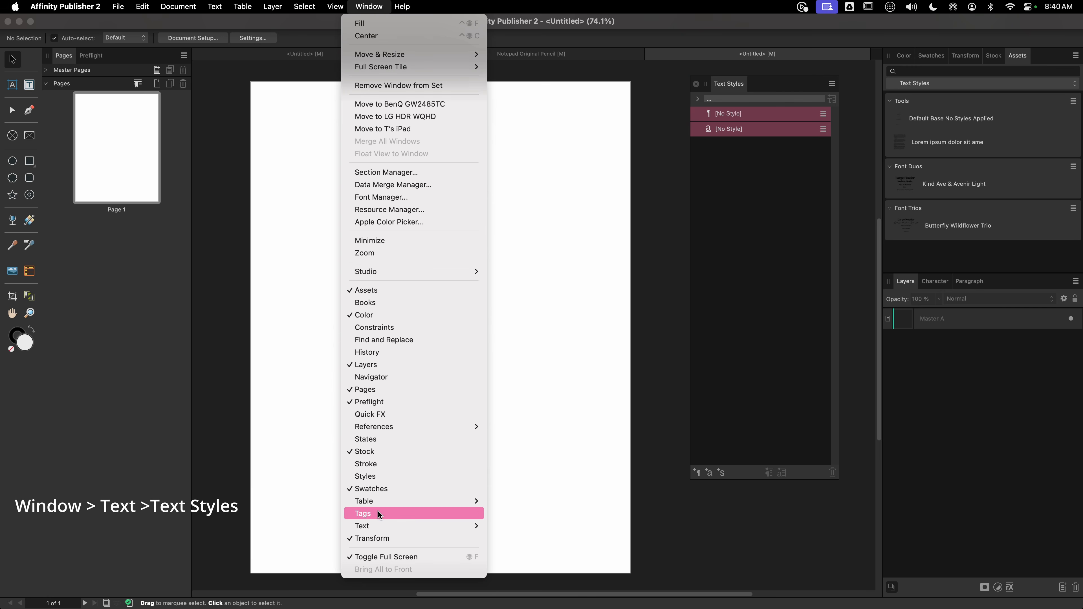
pyautogui.moveTo(376, 526)
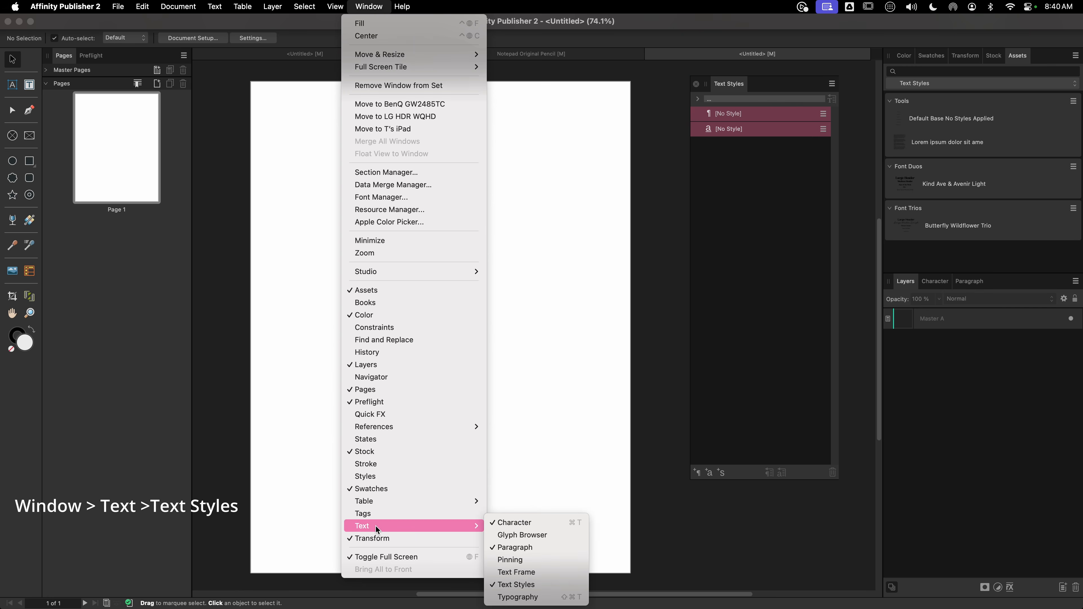
pyautogui.click(503, 587)
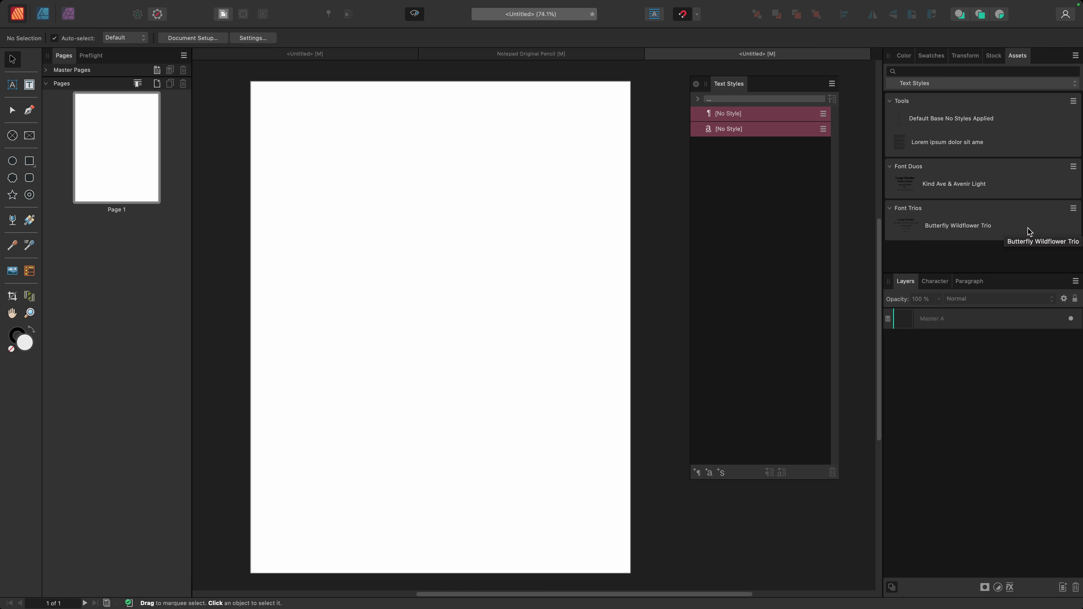
# Load the Butterfly Wildflower Trio text styles by placing that asset on the page, expand their group, and delete the placed sample.
pyautogui.moveTo(1029, 231); pyautogui.dragTo(426, 284)
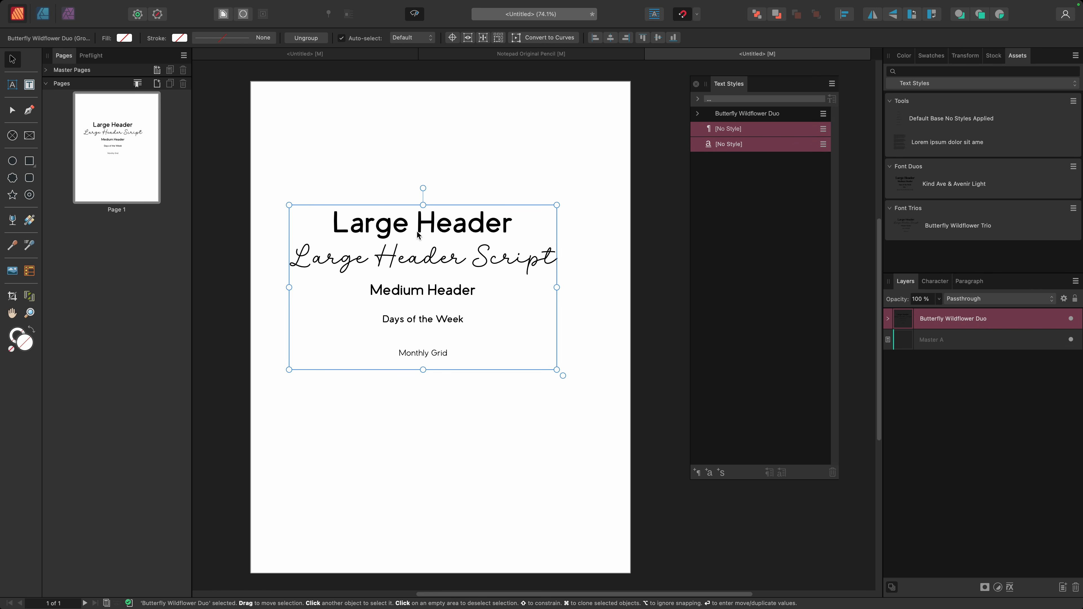
pyautogui.click(697, 115)
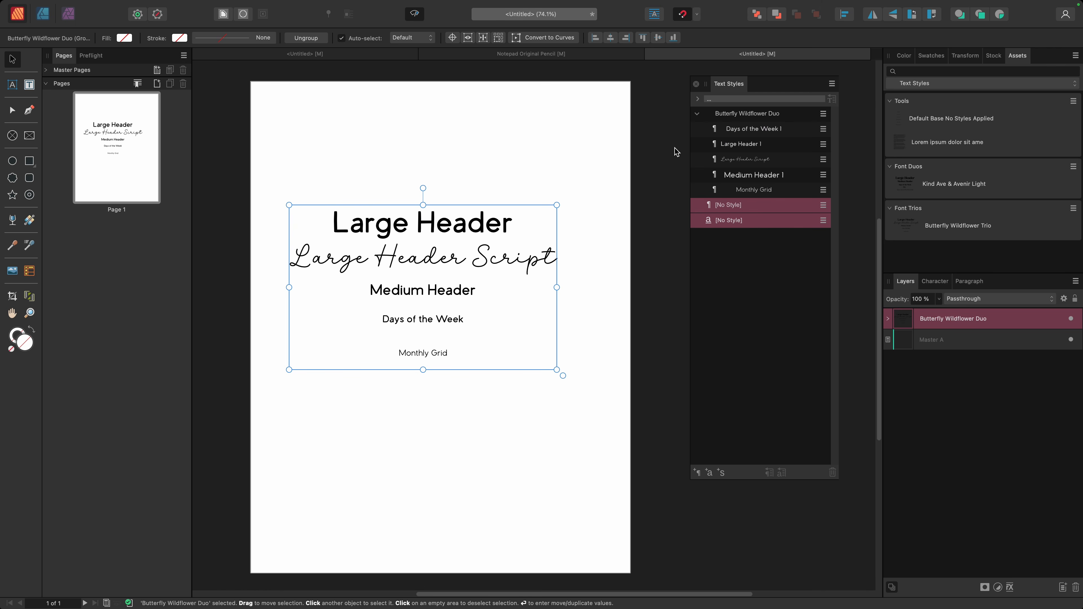
pyautogui.press('Delete')
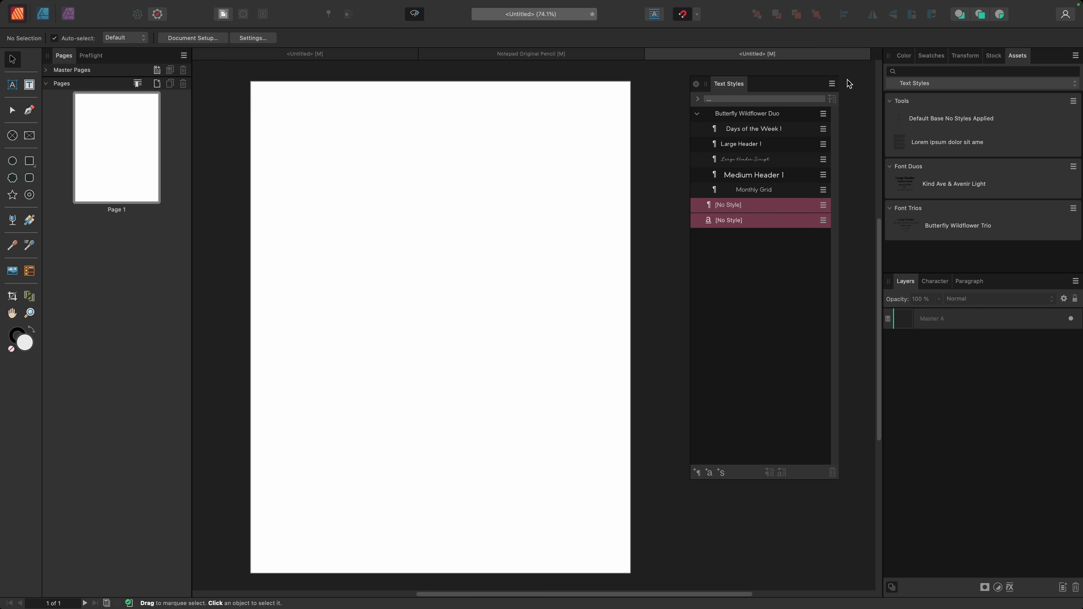
pyautogui.click(833, 84)
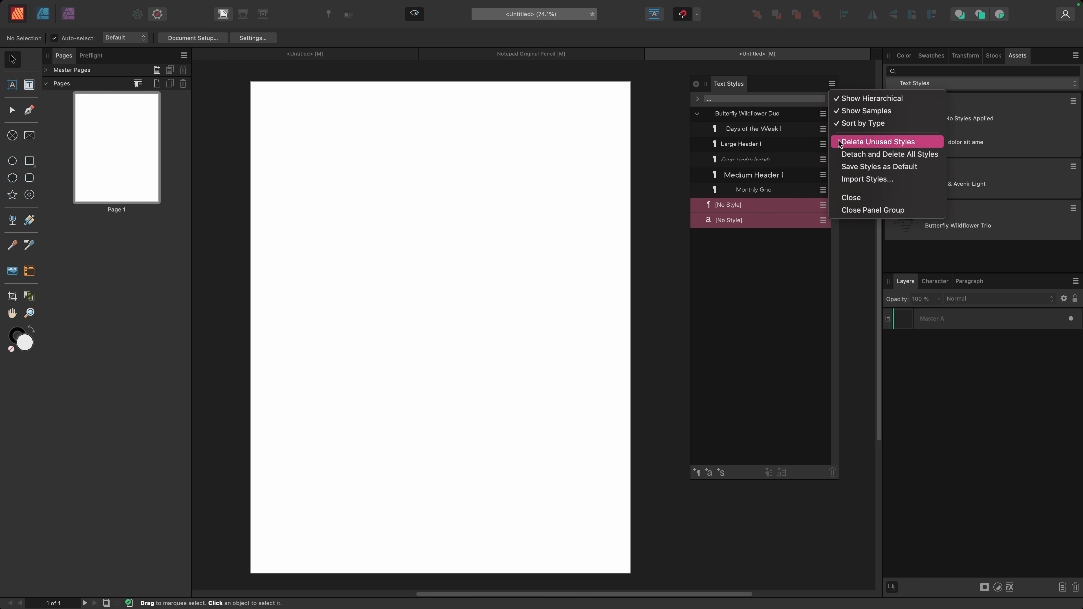
pyautogui.click(789, 66)
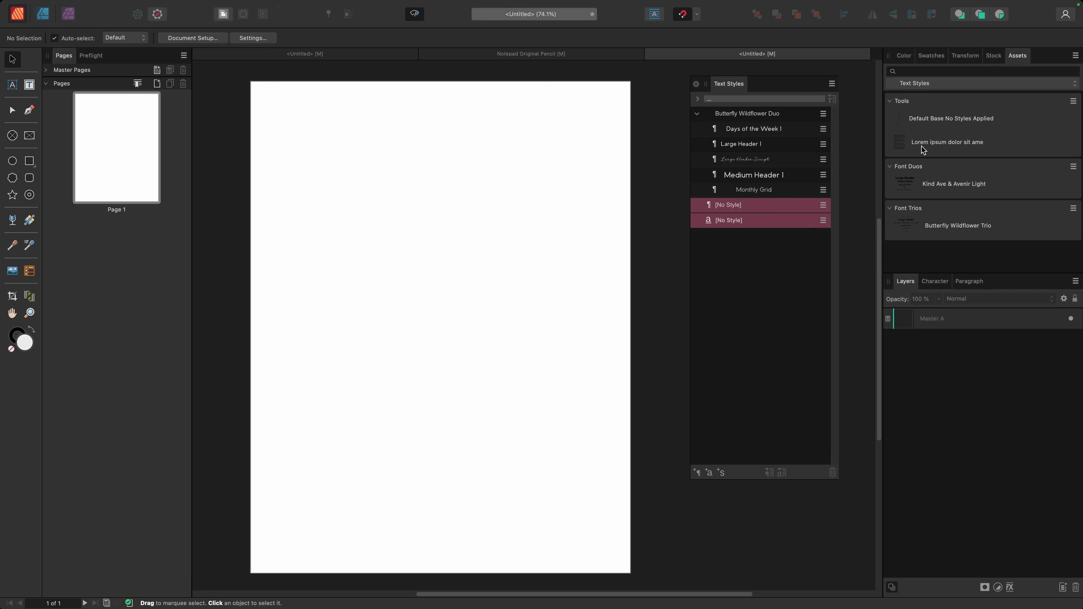
# Place the Lorem ipsum text asset and style its first paragraph as Medium Header 1 and its second as Large Header Script.
pyautogui.moveTo(921, 146); pyautogui.dragTo(437, 299)
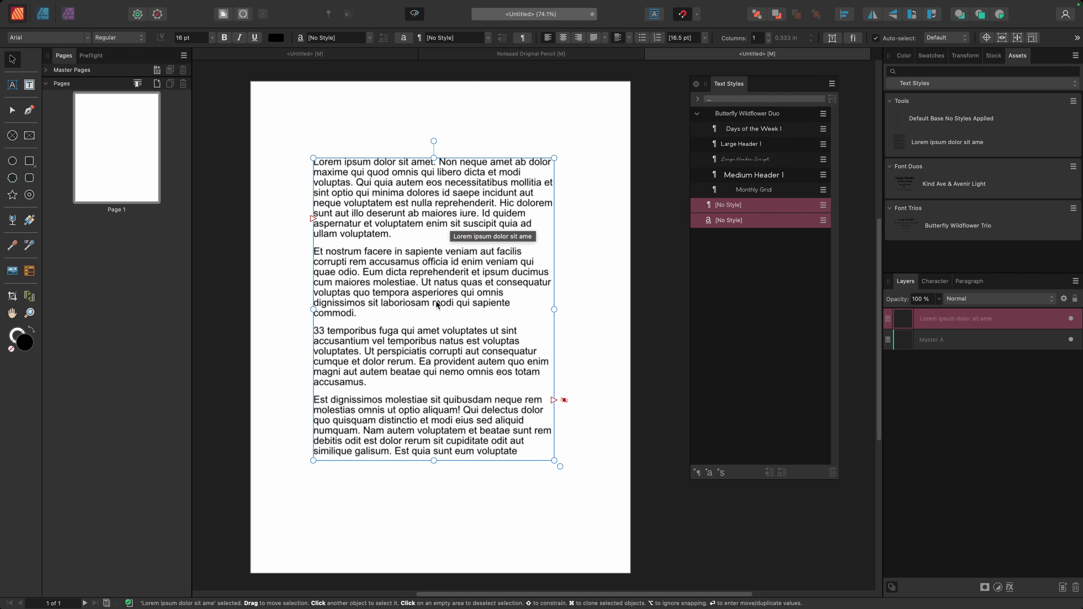
pyautogui.click(401, 198)
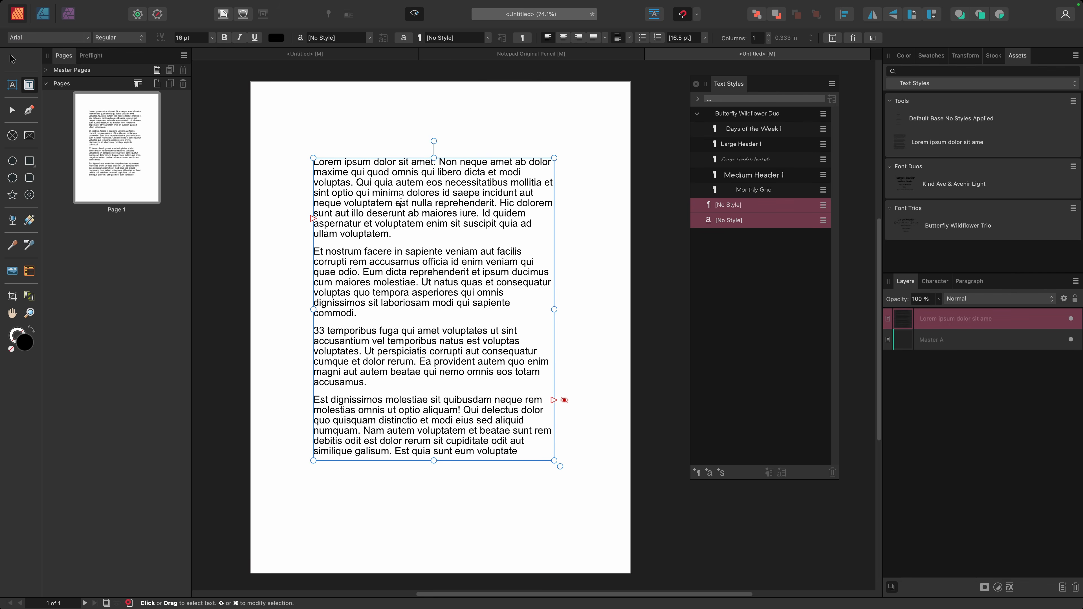
pyautogui.click(742, 173)
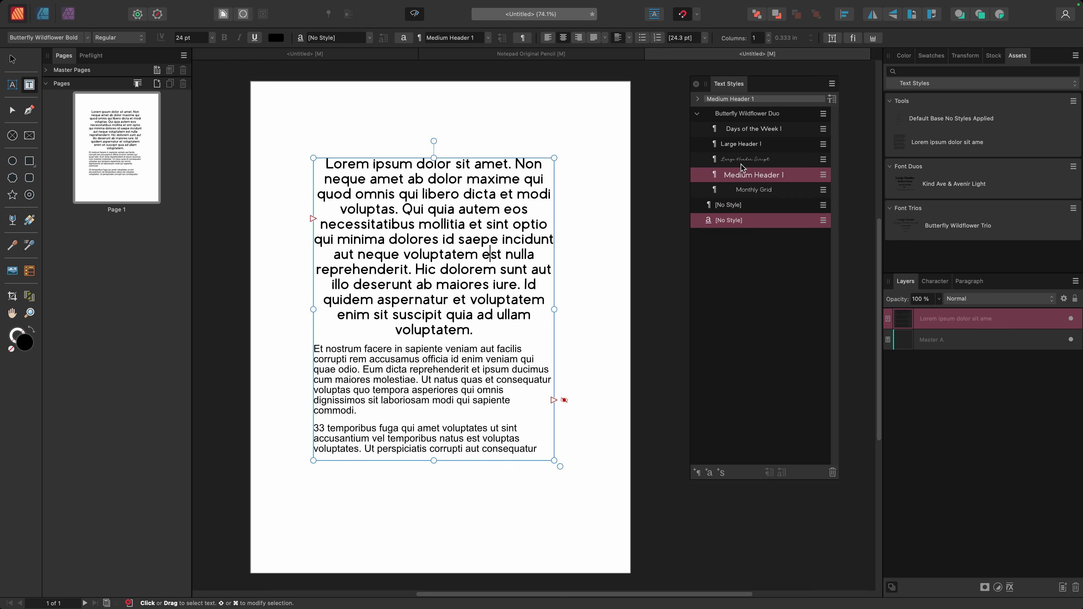
pyautogui.click(441, 386)
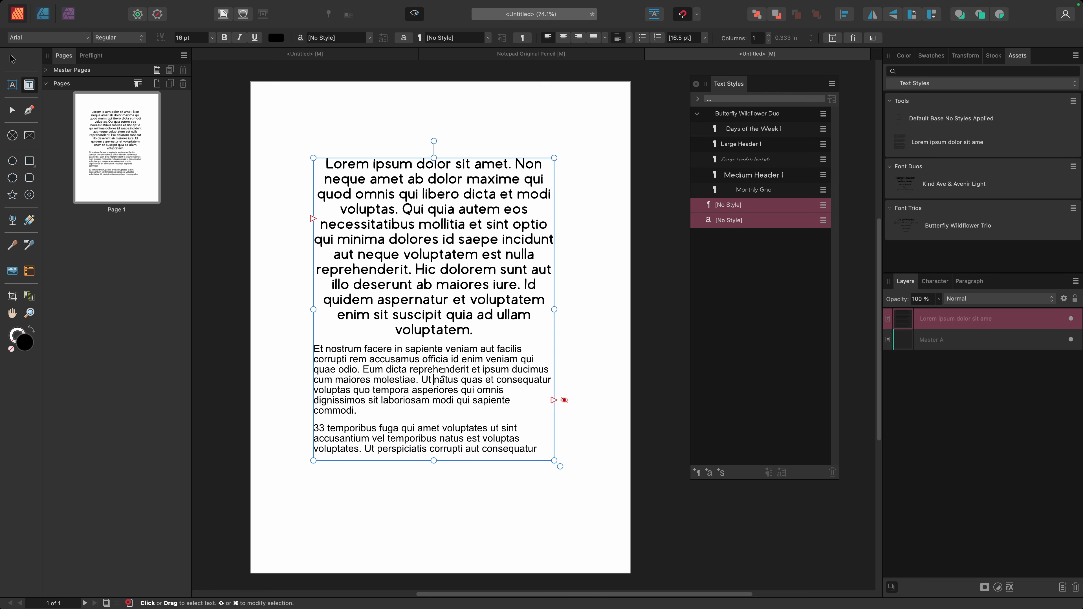
pyautogui.click(747, 164)
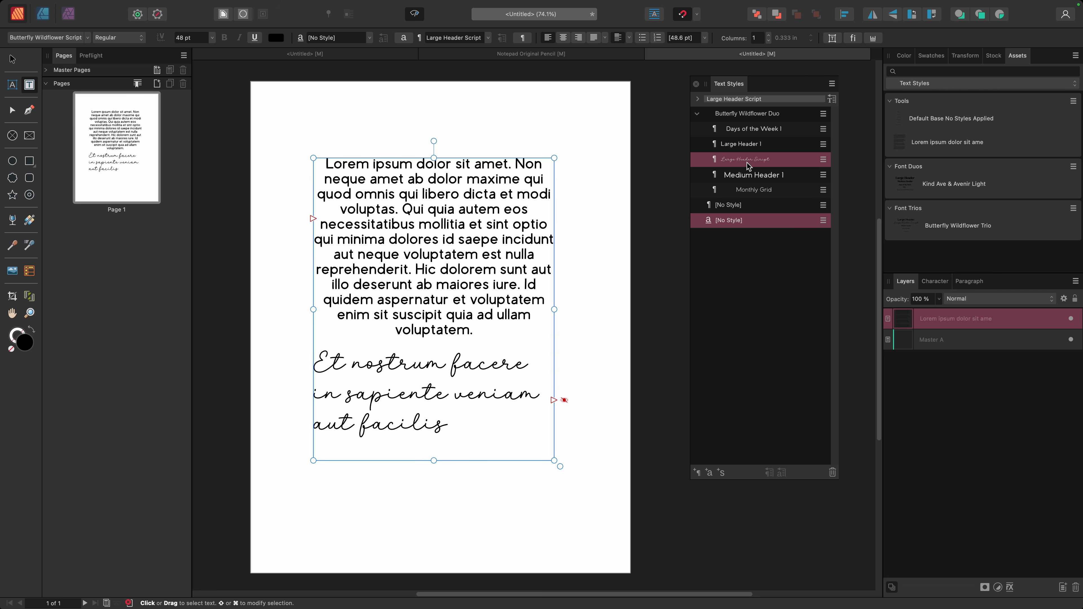
# Edit the Large Header Script text style and set its font size to 30 pt.
pyautogui.click(823, 160)
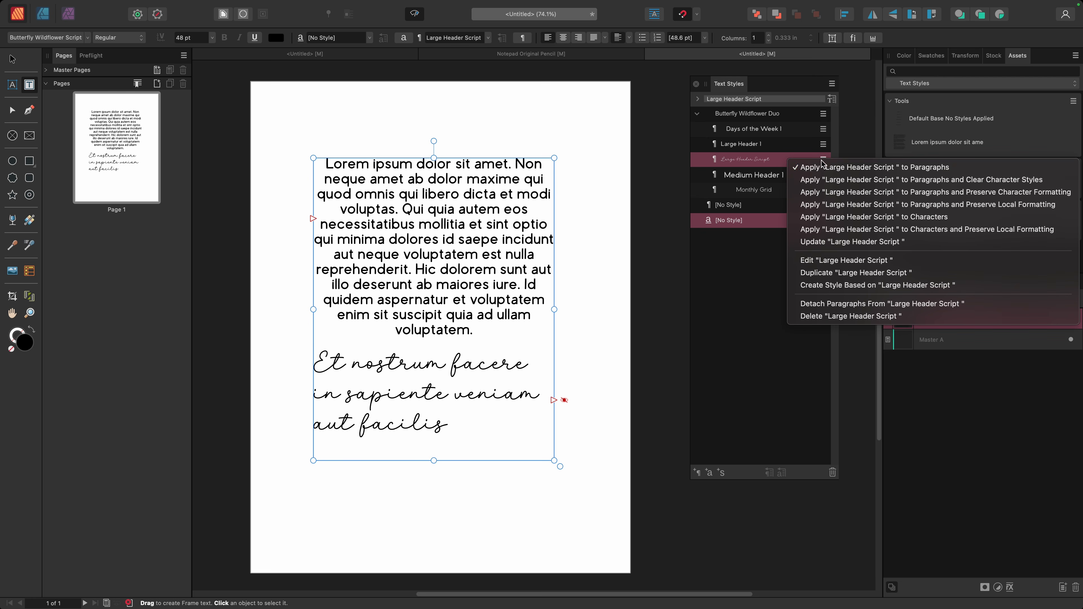
pyautogui.click(831, 261)
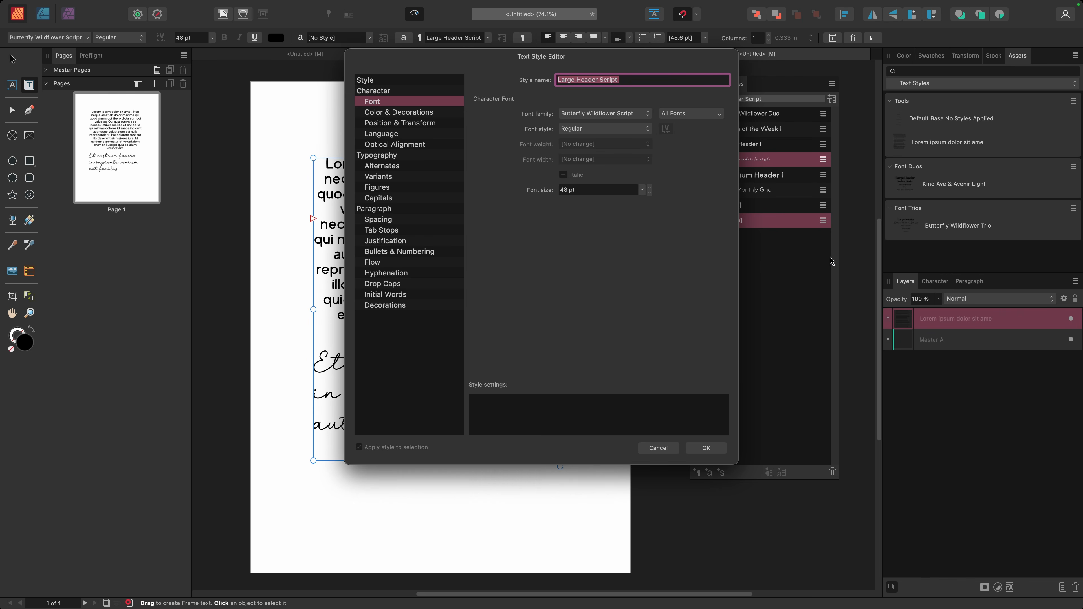
pyautogui.click(643, 190)
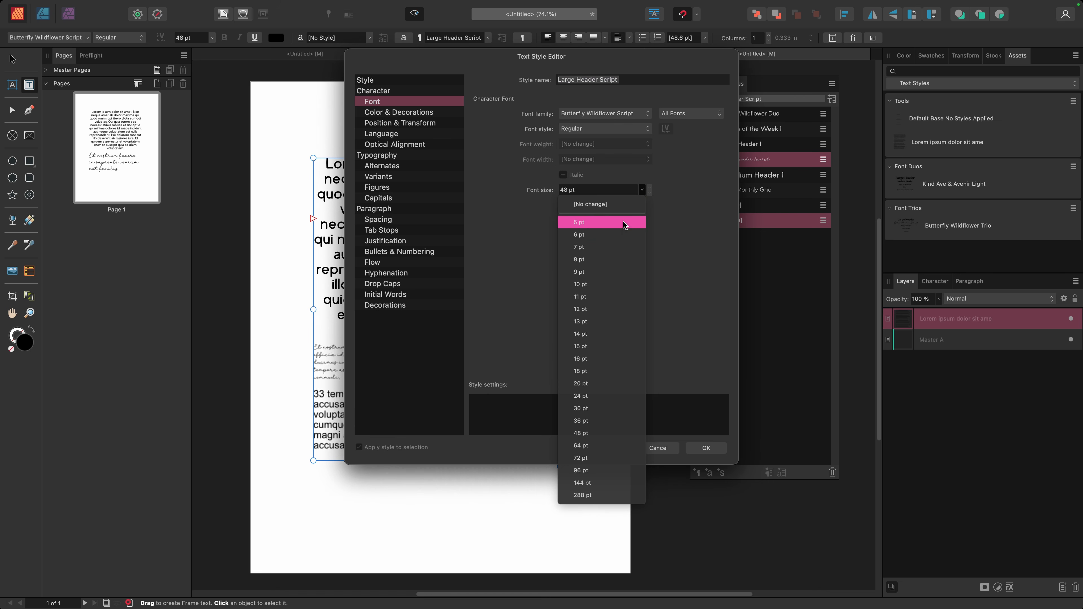
pyautogui.click(578, 409)
pyautogui.click(699, 448)
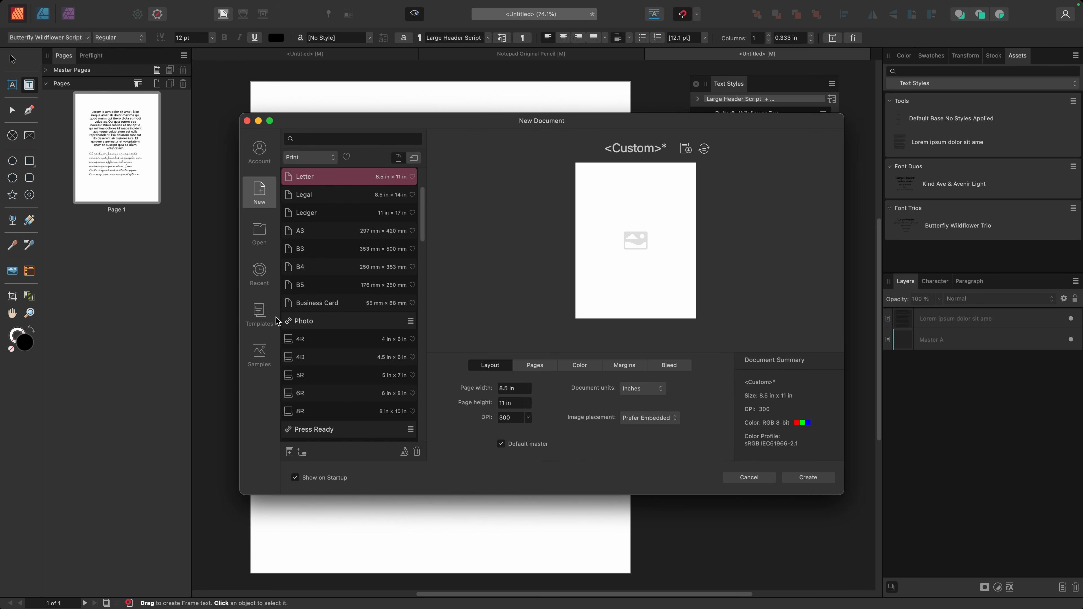
# Create a new document from the Base Calendars 2025 & 2026 template in the Calendars folder.
pyautogui.click(266, 313)
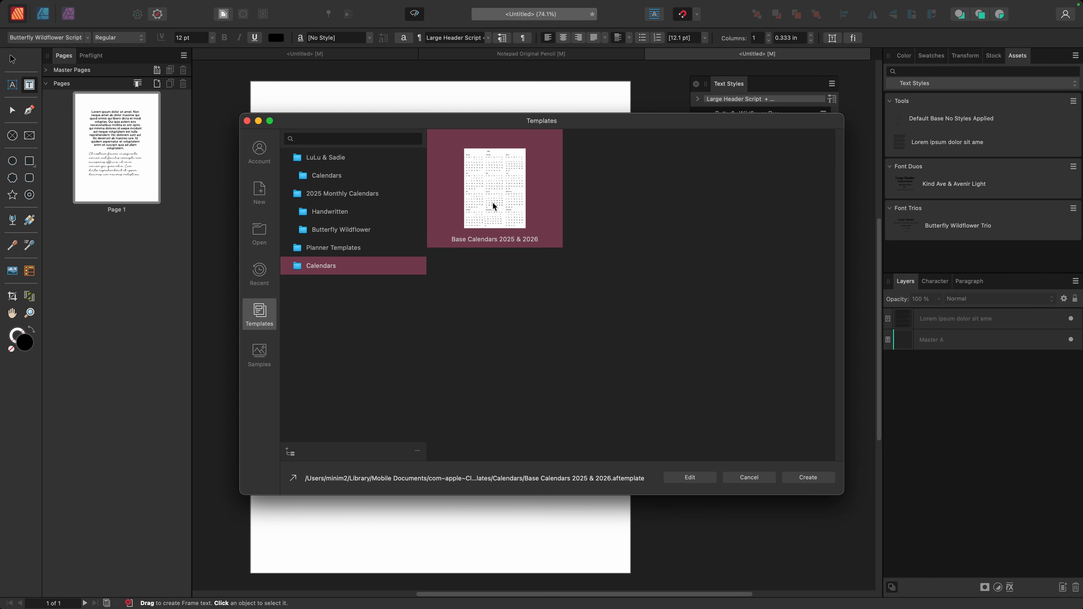
pyautogui.click(808, 477)
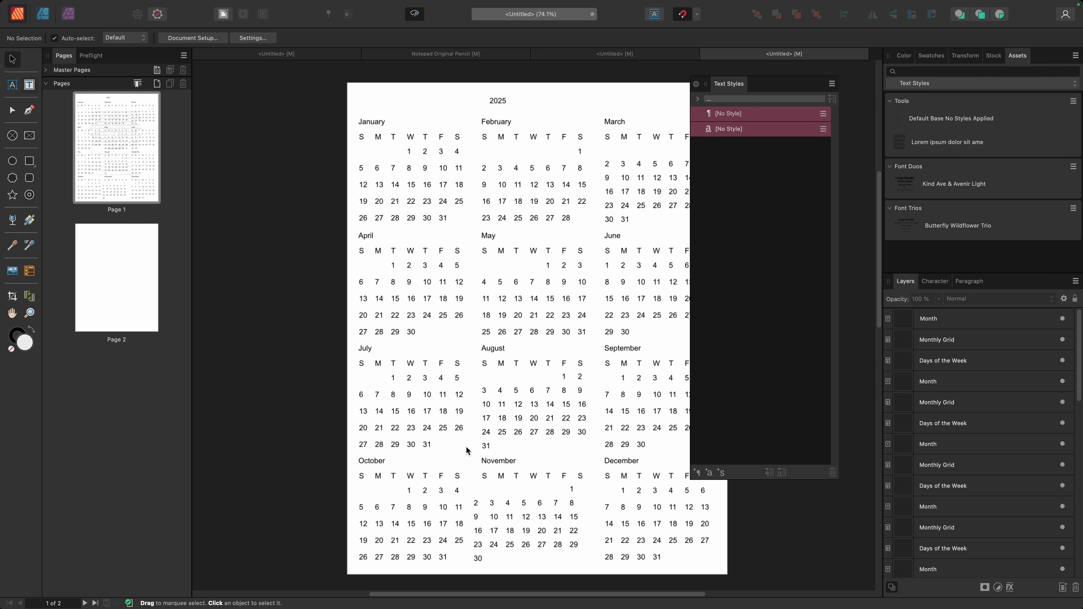
# Load the Butterfly Wildflower Trio text styles into the calendar by placing the asset on page 1, and delete the placed sample.
pyautogui.moveTo(483, 354); pyautogui.dragTo(381, 352)
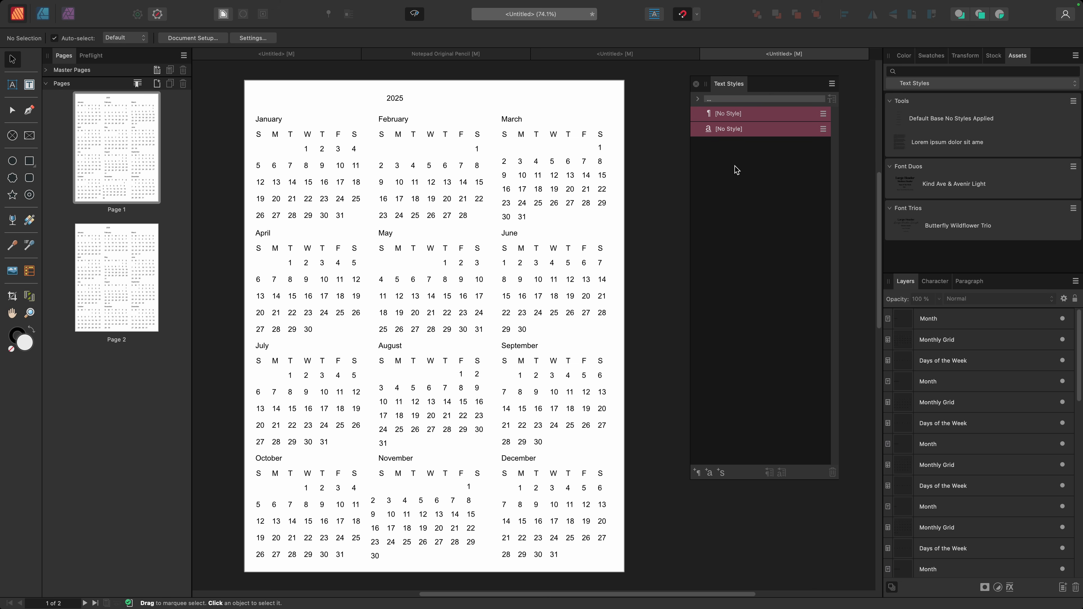
pyautogui.moveTo(946, 230); pyautogui.dragTo(472, 280)
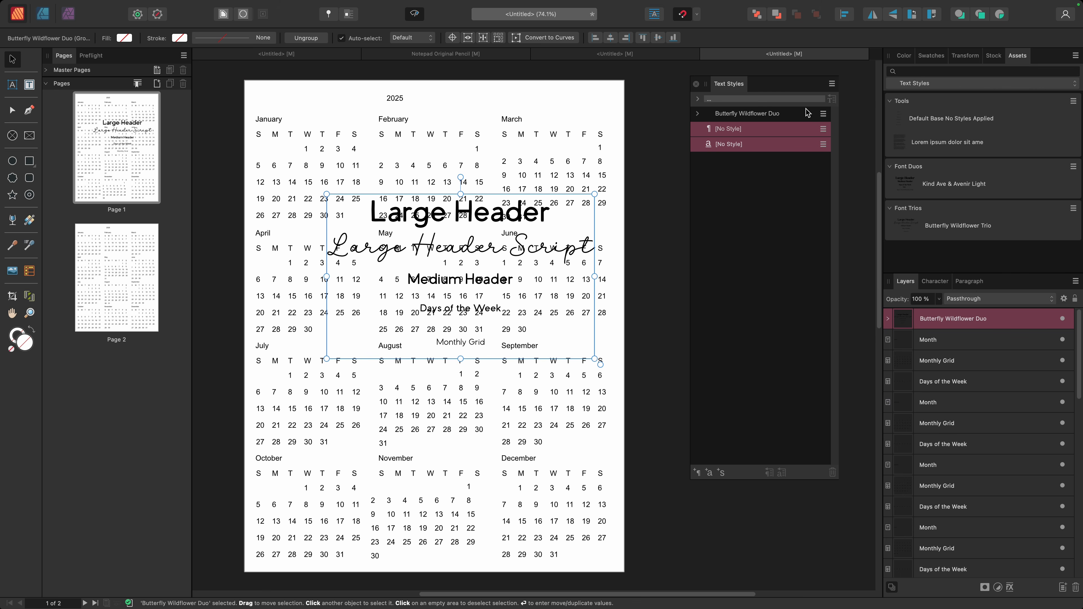
pyautogui.press('Delete')
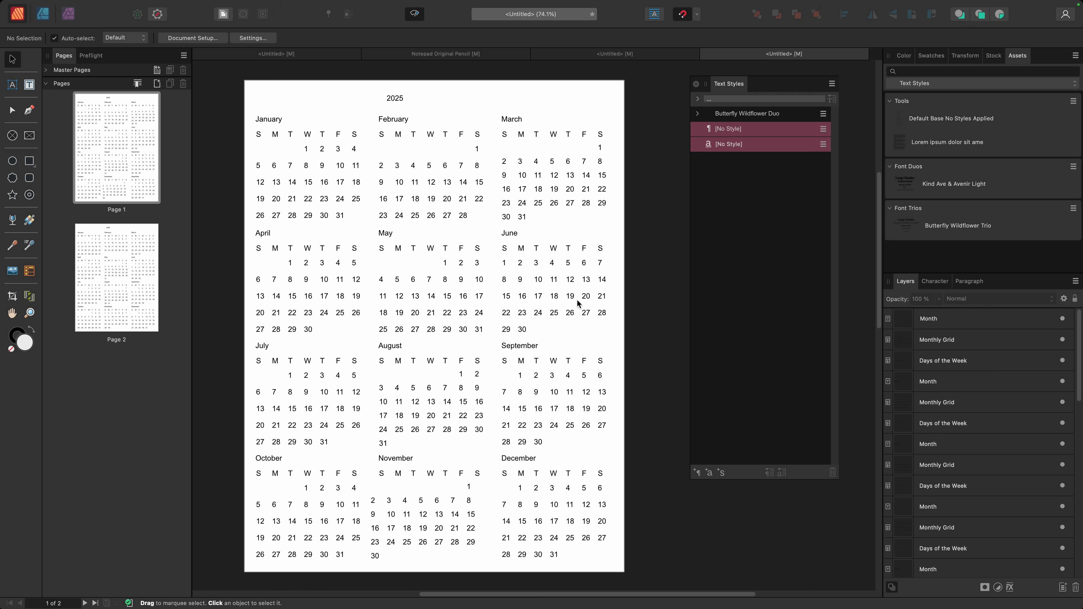
# Select the year titles on both pages by their shared layer name and apply the Large Header 1 style to them.
pyautogui.click(393, 100)
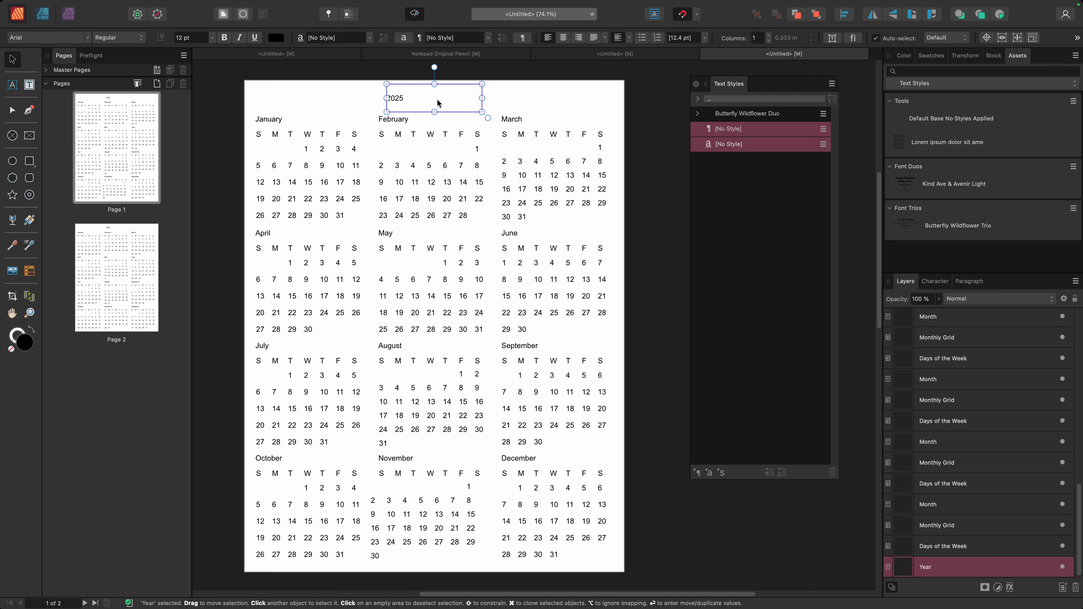
pyautogui.rightClick(938, 572)
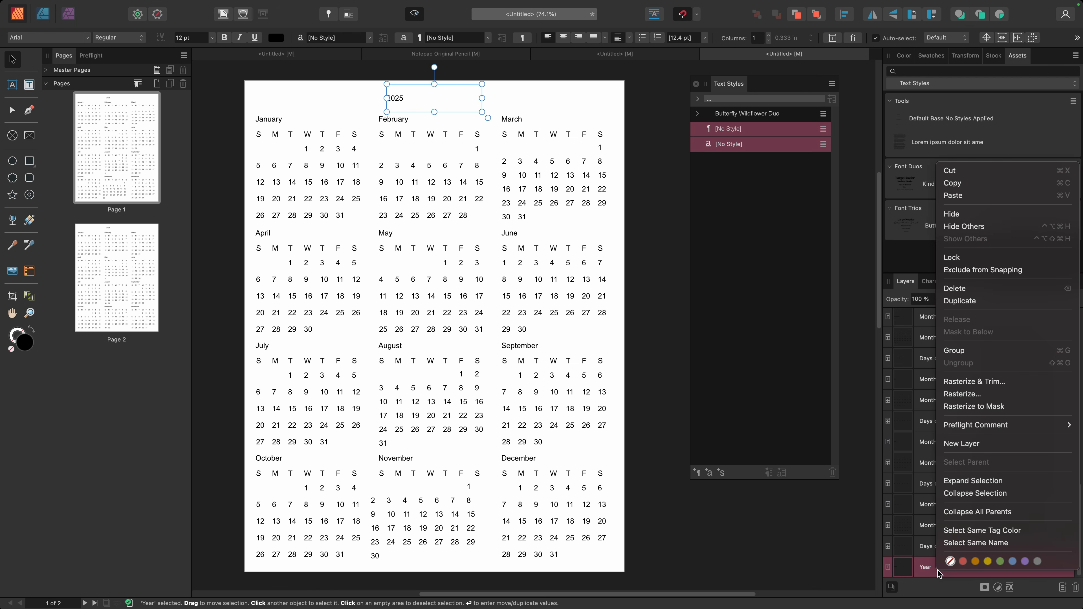
pyautogui.click(992, 543)
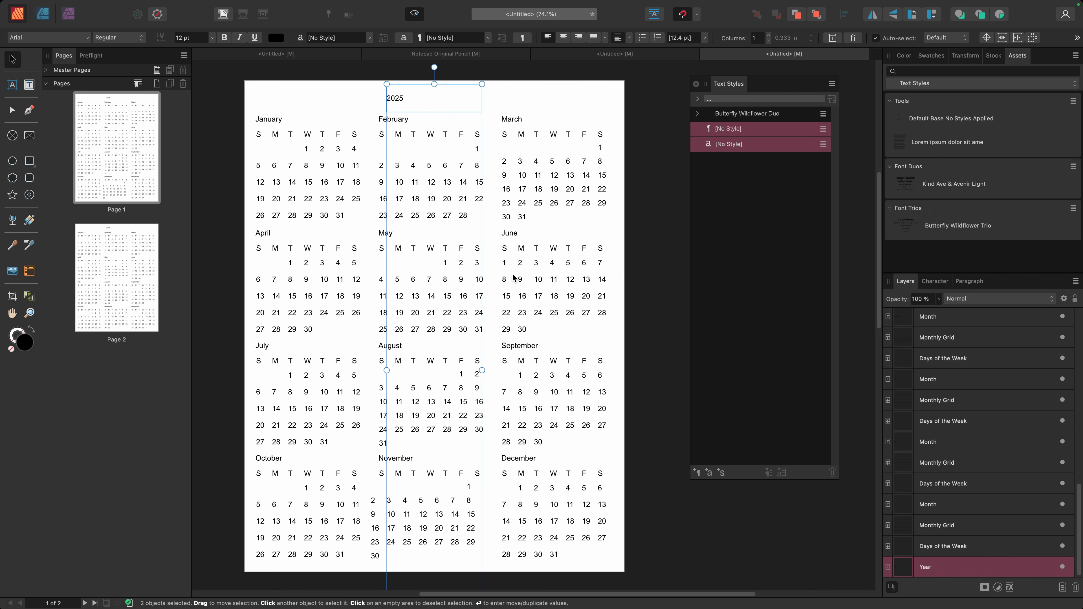
pyautogui.scroll(-3, 527, 305)
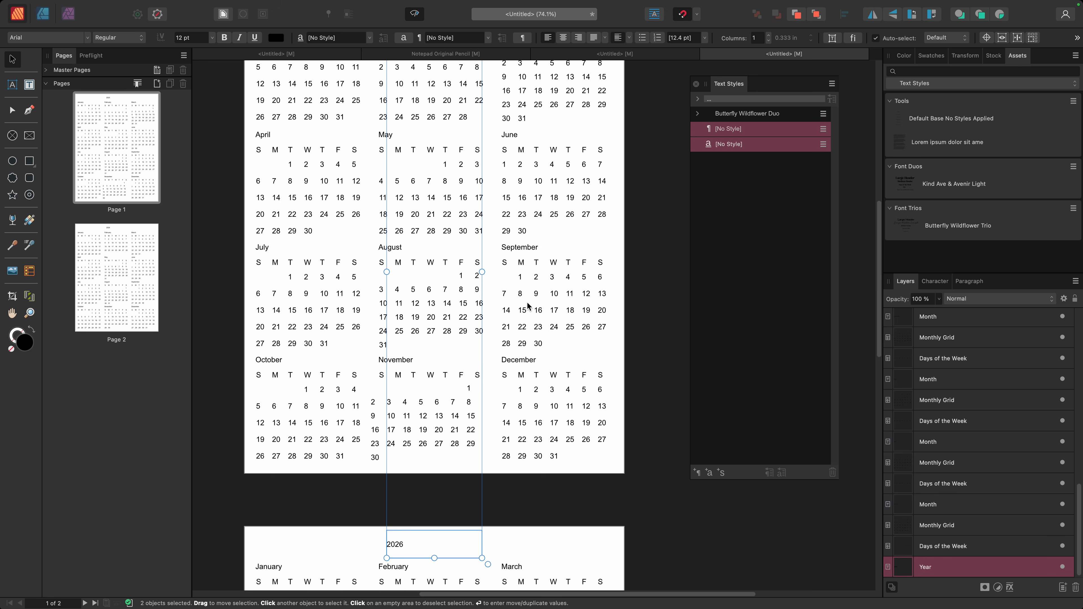
pyautogui.scroll(3, 526, 302)
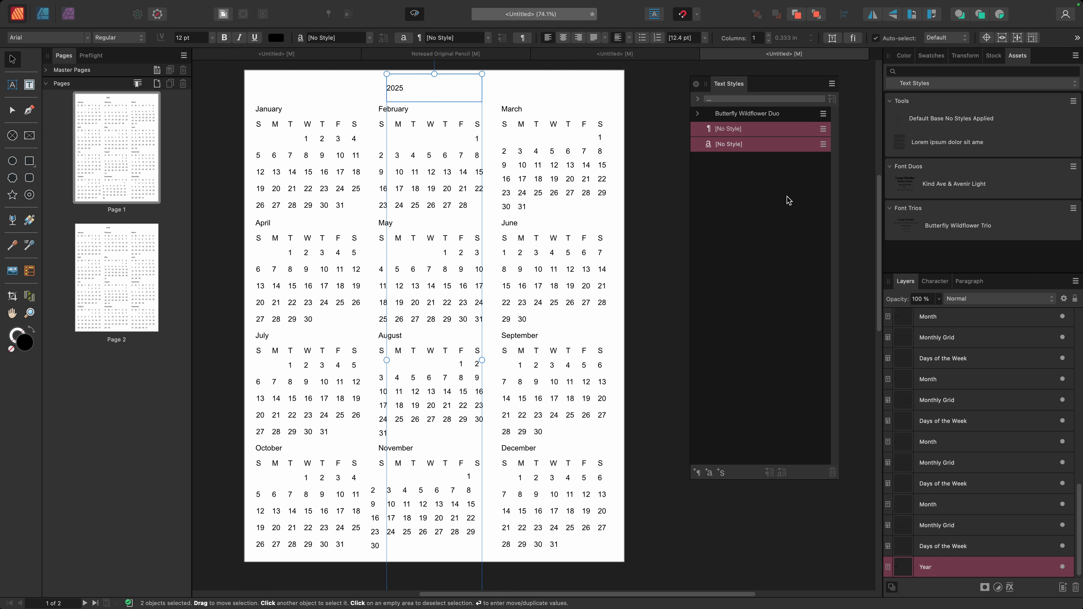
pyautogui.click(698, 113)
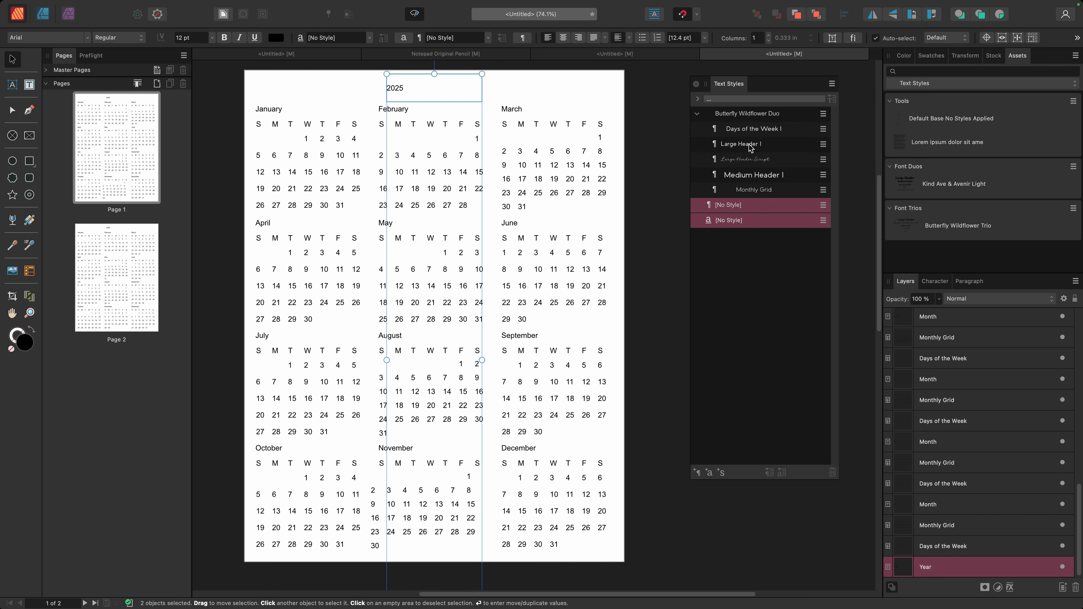
pyautogui.click(762, 145)
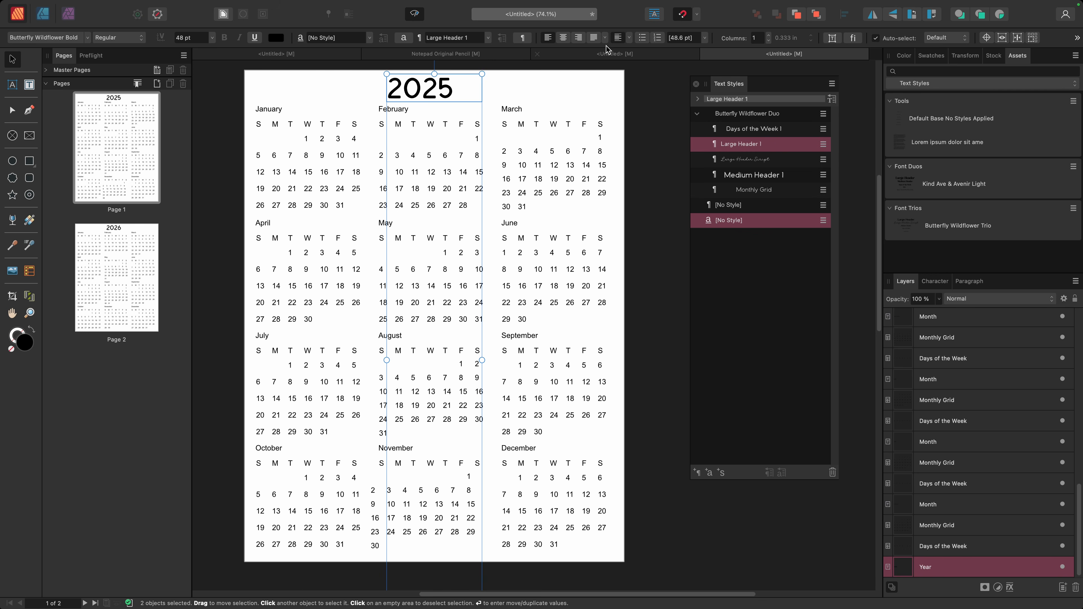
# Center-align the year titles and update the Large Header 1 paragraph style to include that alignment.
pyautogui.click(564, 38)
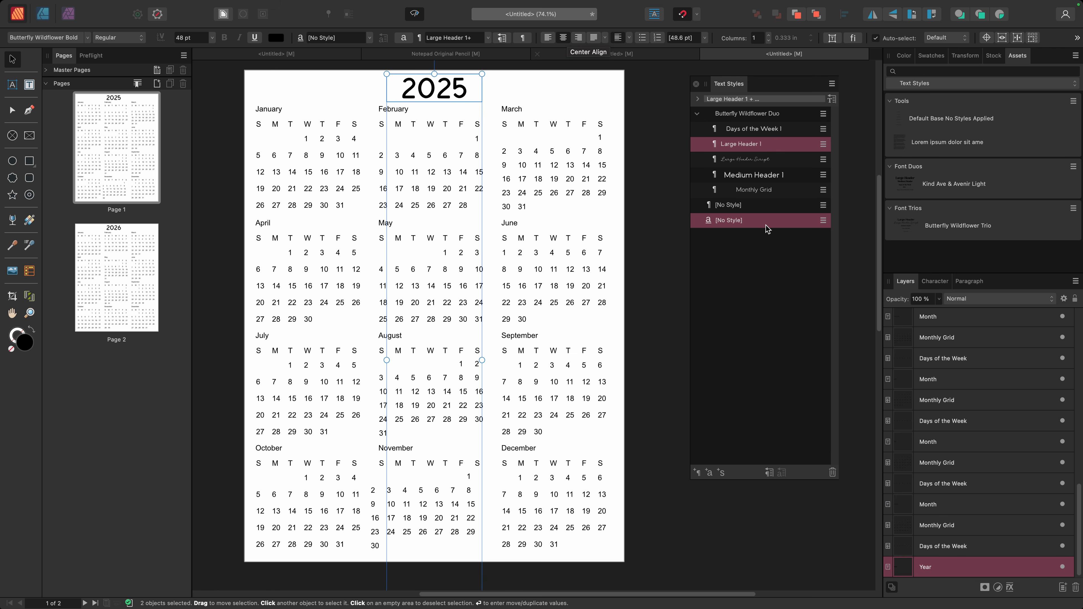
pyautogui.click(502, 38)
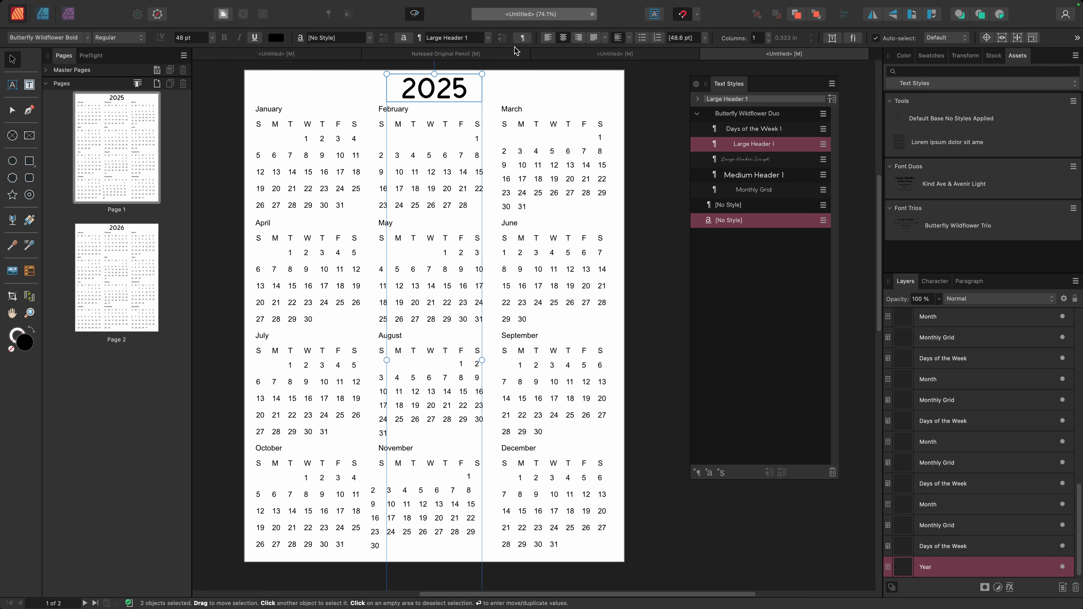
# Select all month titles across the calendar by their shared Month layer name.
pyautogui.click(945, 319)
pyautogui.rightClick(945, 320)
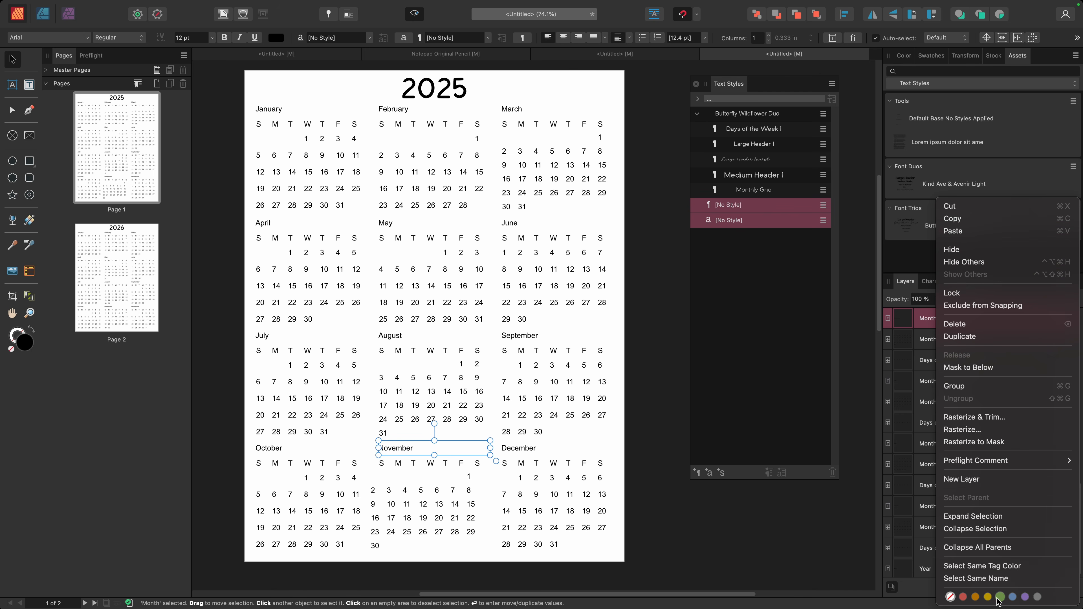
pyautogui.click(997, 577)
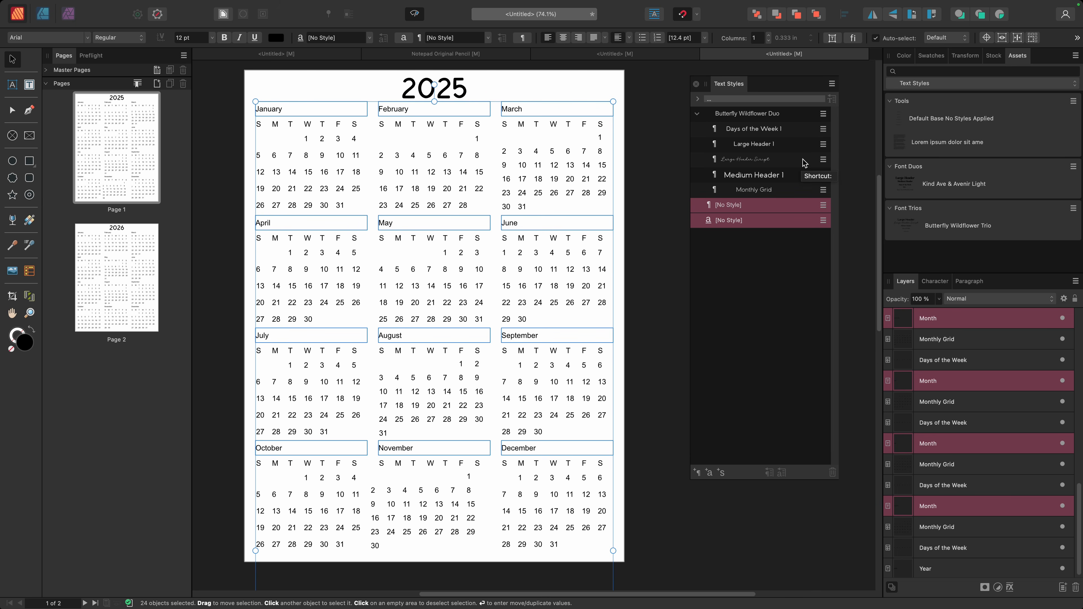
# Duplicate the Large Header Script style as Medium Header Script with a 24 pt font size.
pyautogui.click(823, 160)
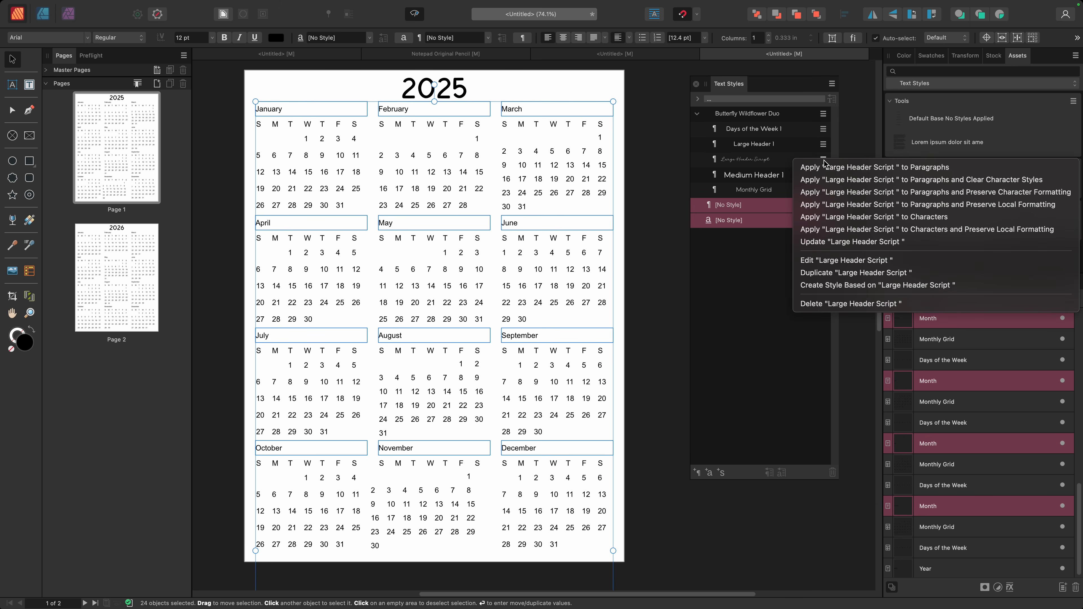
pyautogui.click(823, 262)
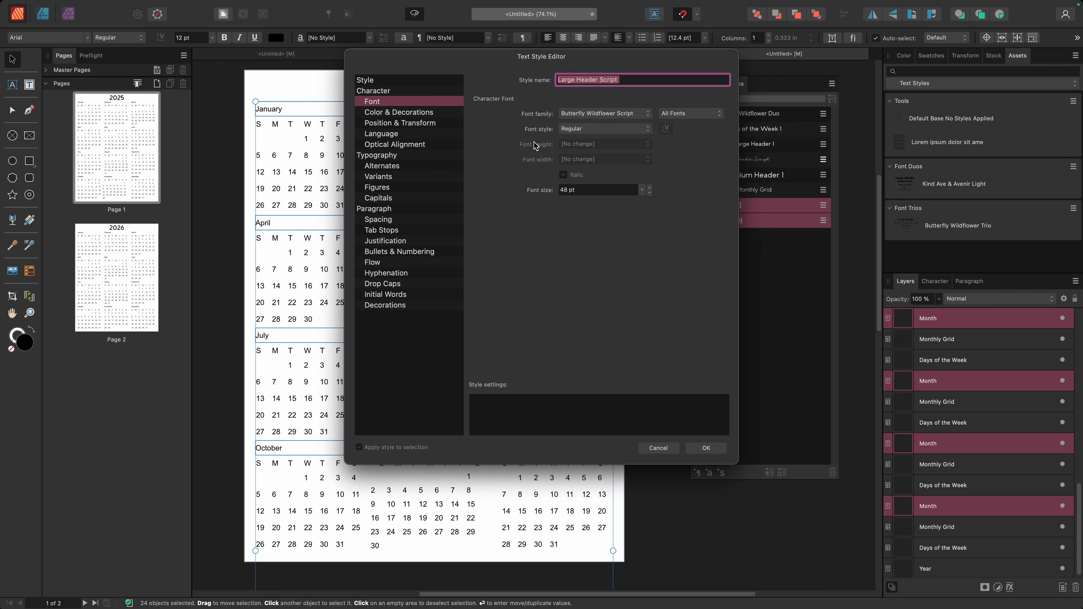
pyautogui.click(574, 80)
pyautogui.moveTo(572, 81); pyautogui.dragTo(529, 78)
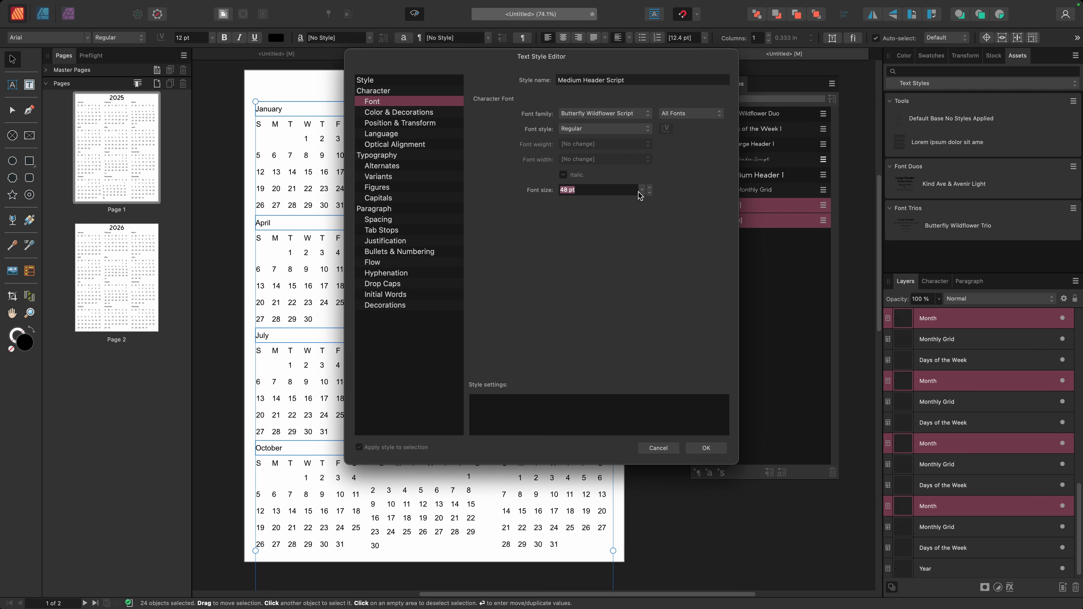
pyautogui.click(641, 191)
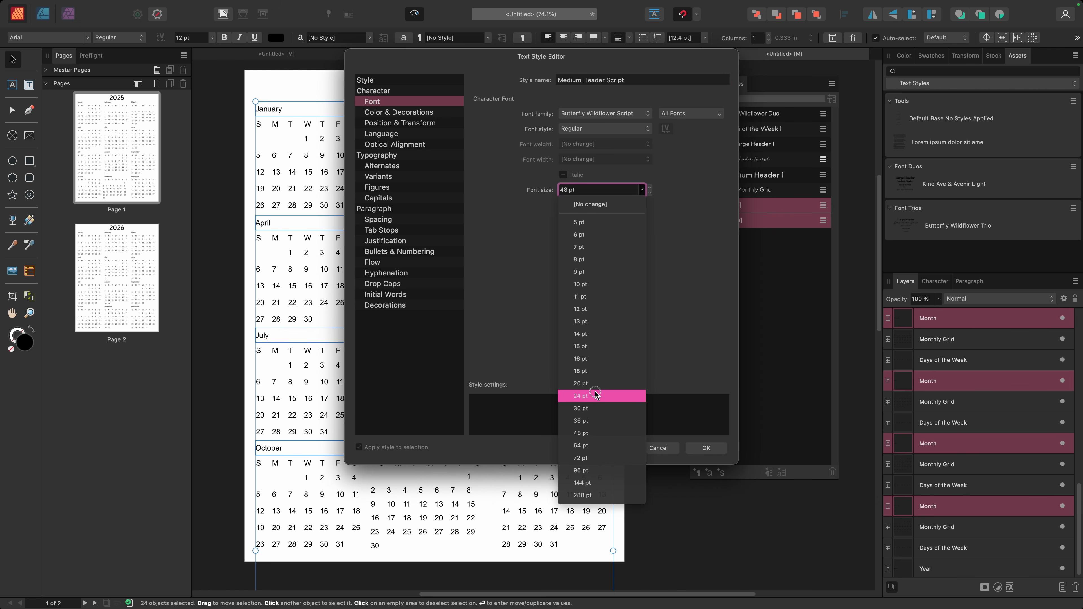
pyautogui.click(626, 396)
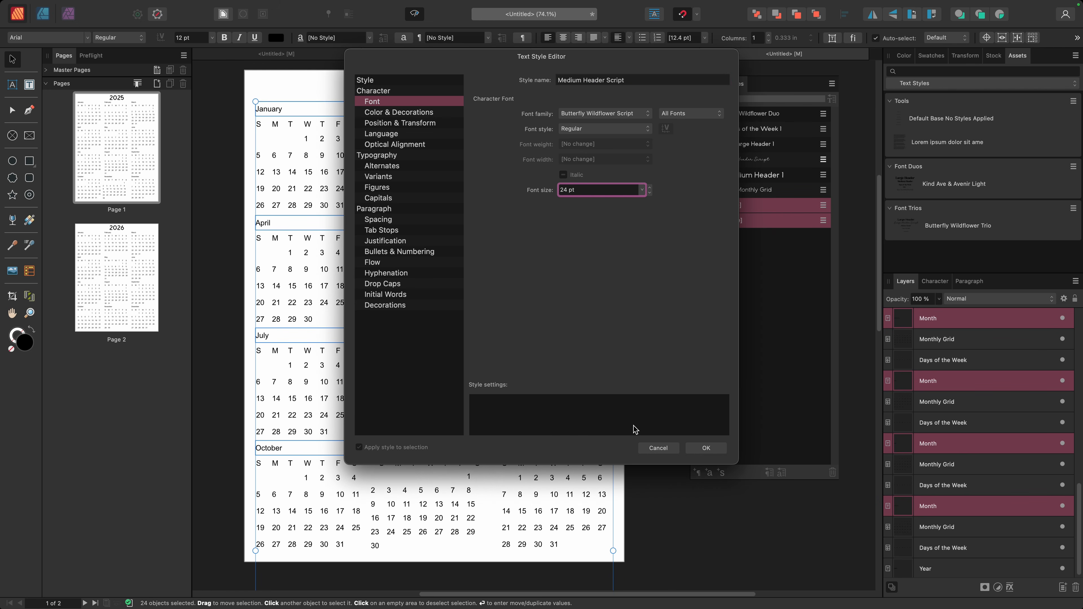
pyautogui.click(706, 449)
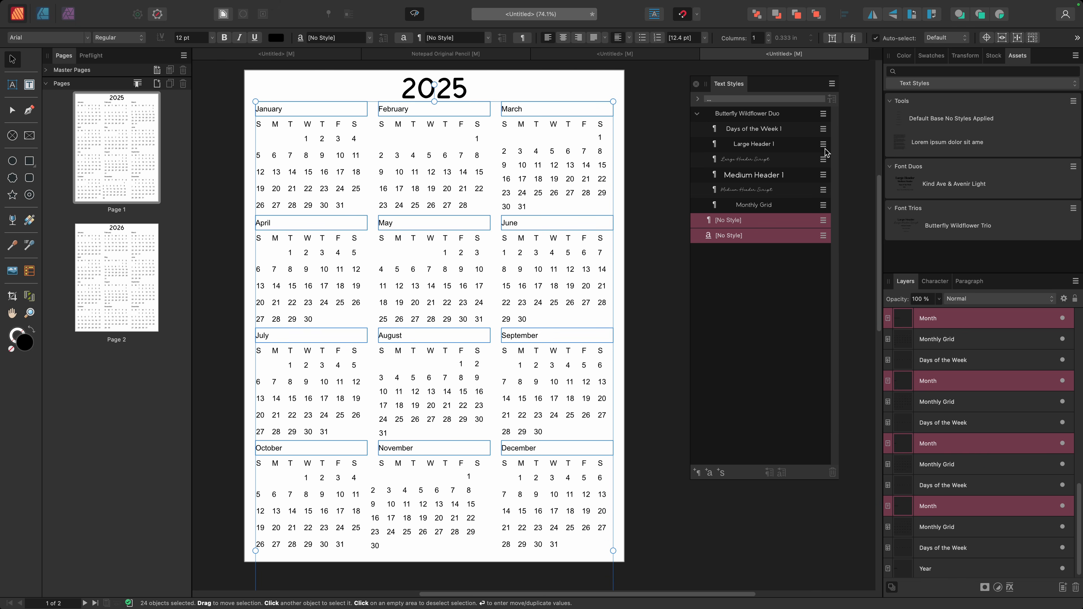
# Apply the Medium Header Script style to the selected month titles and center-align them.
pyautogui.click(741, 194)
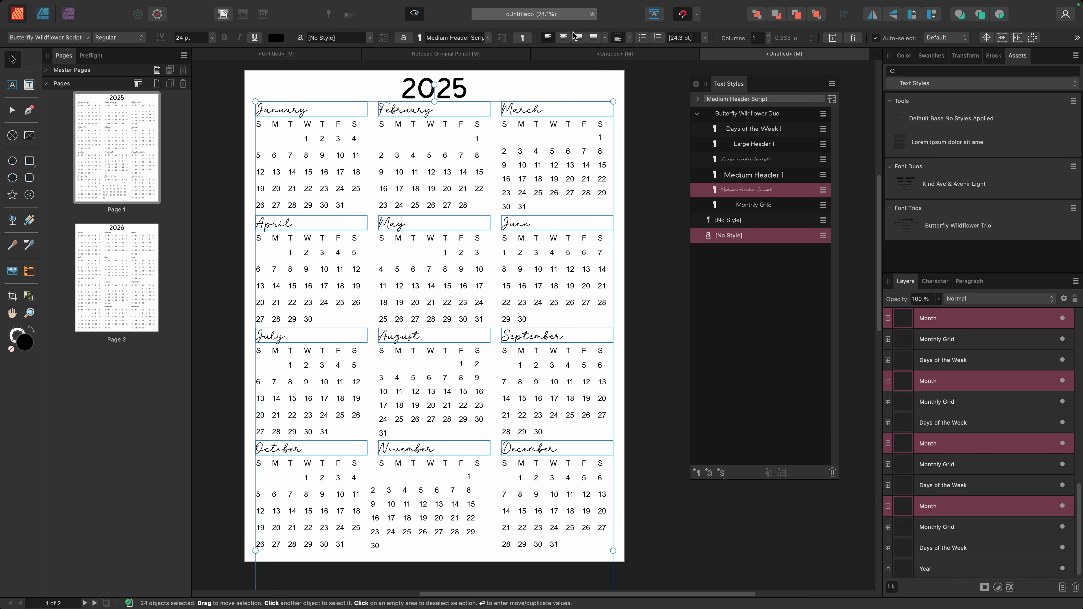
pyautogui.click(563, 38)
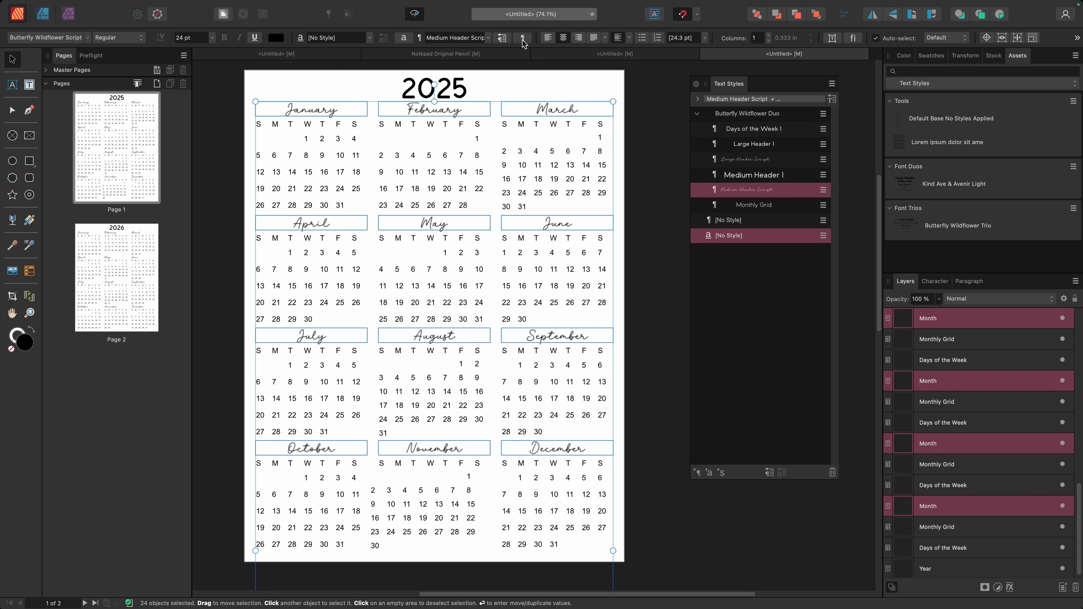
# Select all weekday rows by their shared Days of the Week layer name and apply the Days of the Week 1 style.
pyautogui.click(940, 361)
pyautogui.rightClick(940, 361)
pyautogui.scroll(-5, 1013, 572)
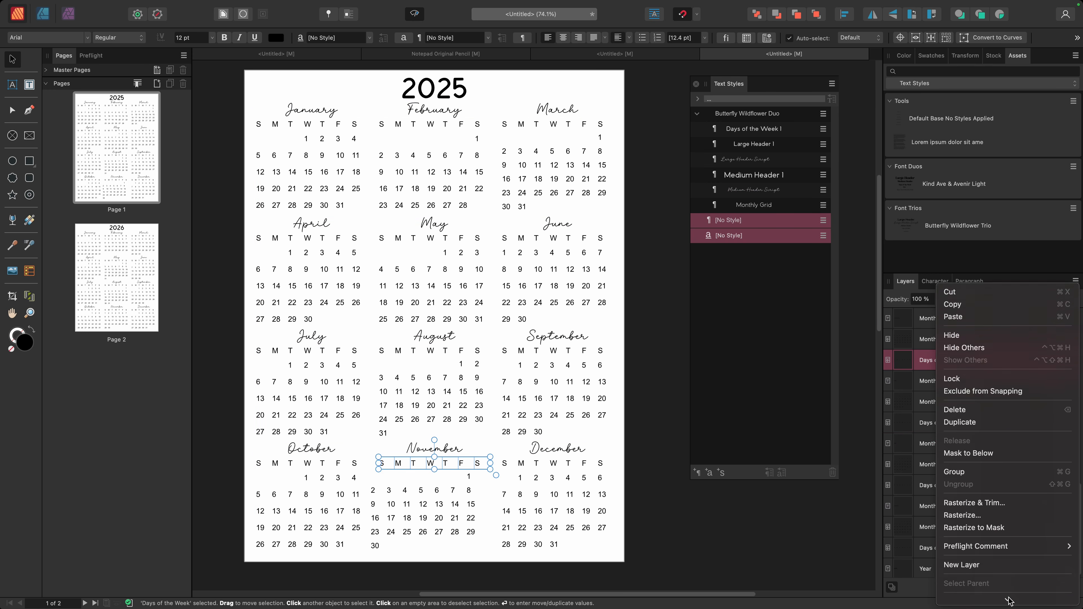
pyautogui.click(1008, 580)
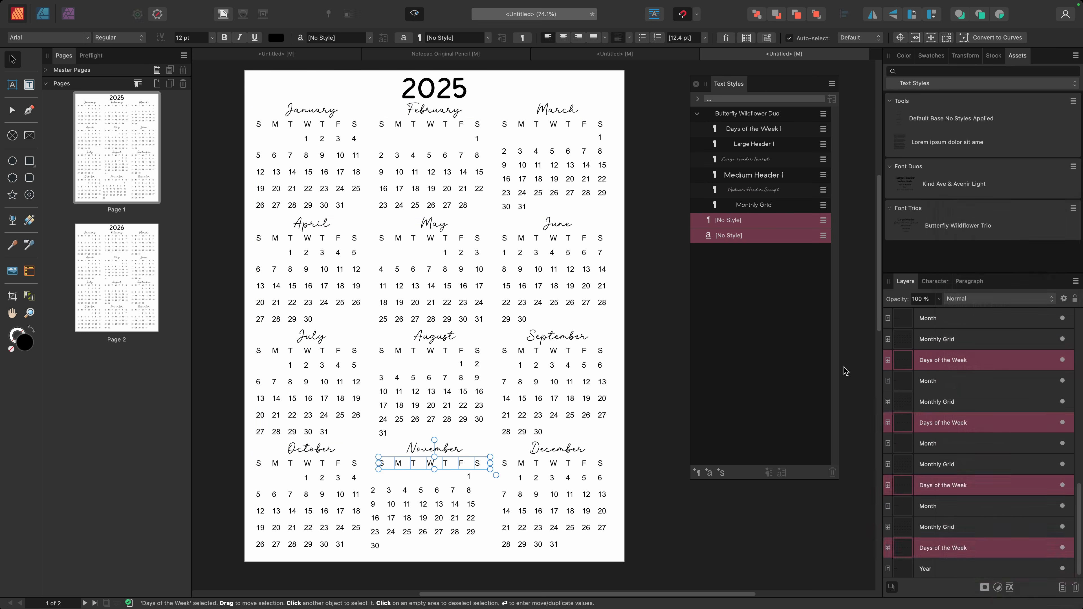
pyautogui.doubleClick(745, 129)
pyautogui.press('Return')
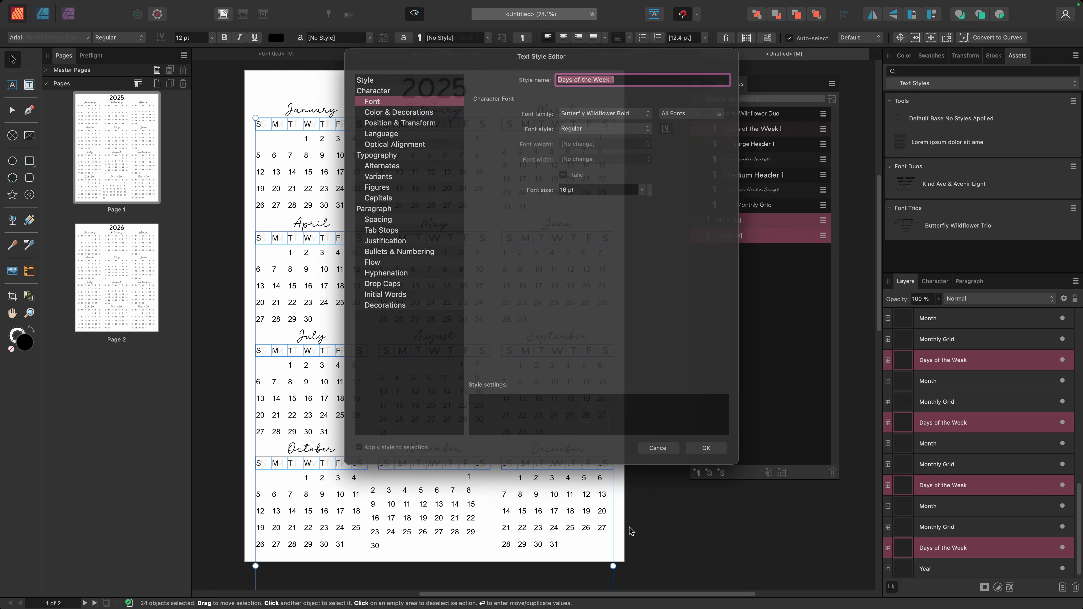
# Select all date grids by their shared Monthly Grid layer name, apply the Monthly Grid style, and deselect them.
pyautogui.click(947, 335)
pyautogui.rightClick(947, 333)
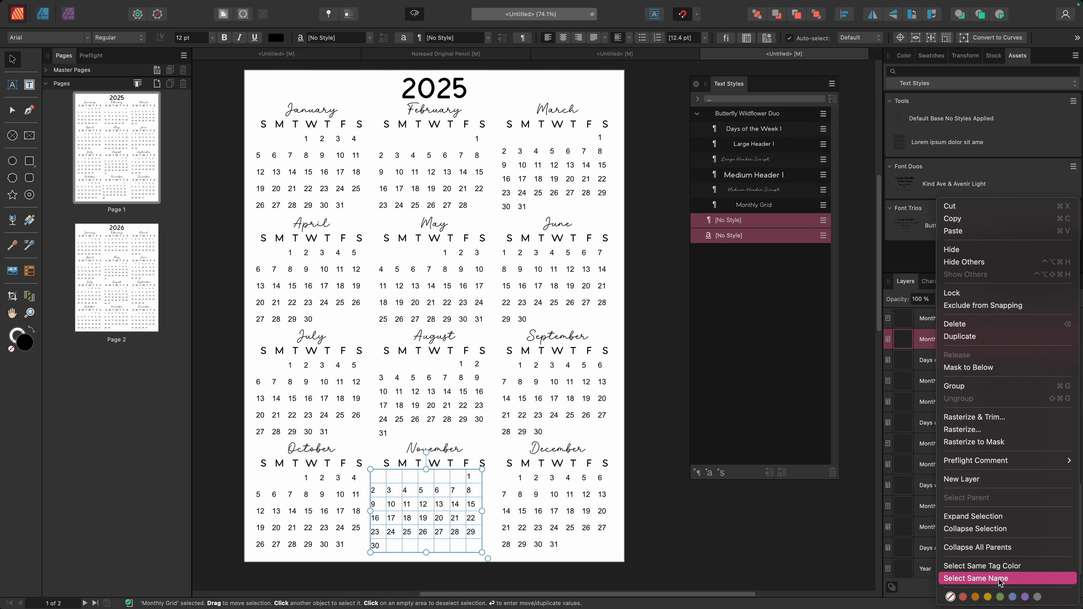
pyautogui.click(999, 579)
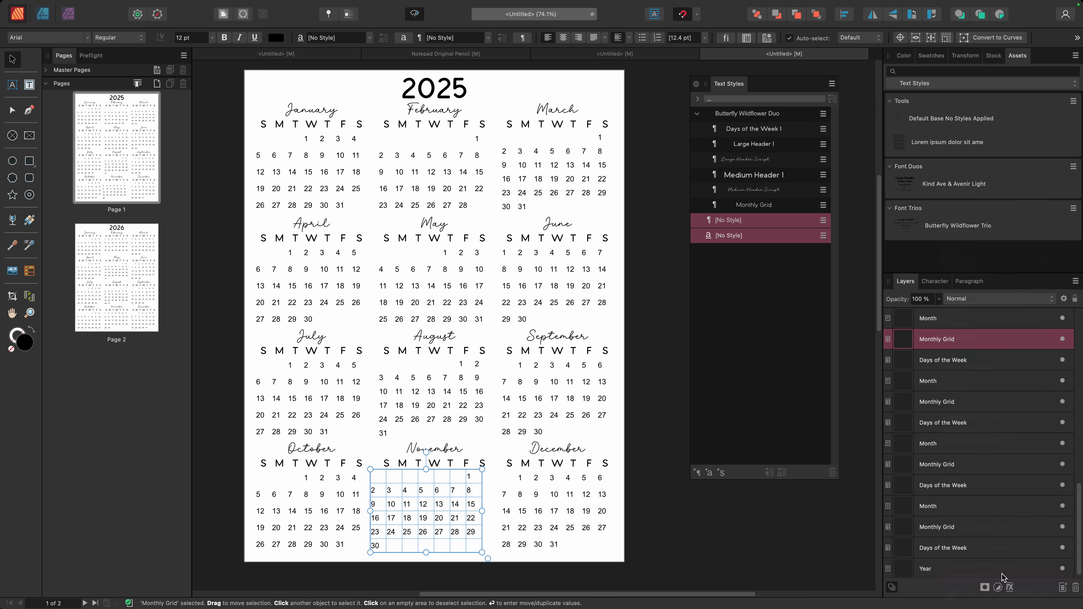
pyautogui.click(770, 205)
pyautogui.click(519, 81)
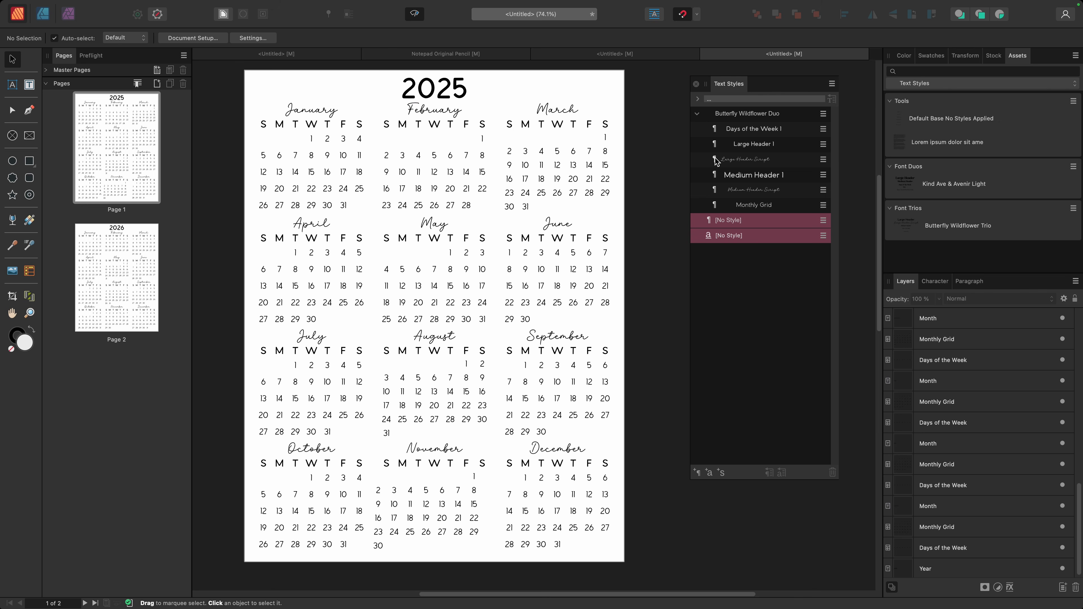
# Edit the Large Header 1 style to use a 36 pt font size.
pyautogui.click(826, 146)
pyautogui.click(833, 246)
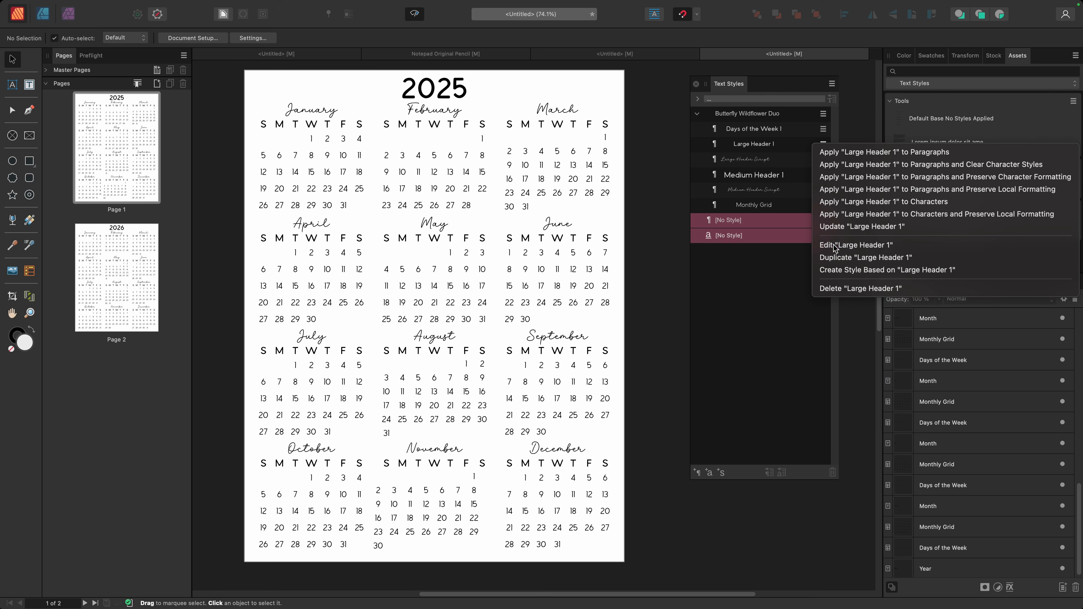
pyautogui.moveTo(573, 191); pyautogui.dragTo(541, 192)
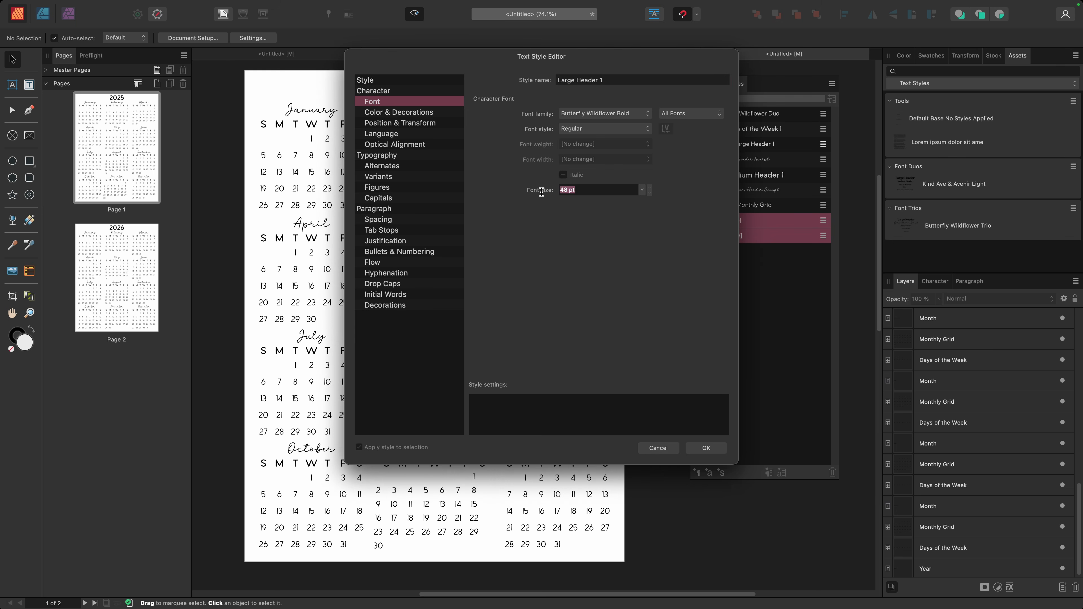
pyautogui.write('36')
pyautogui.click(715, 448)
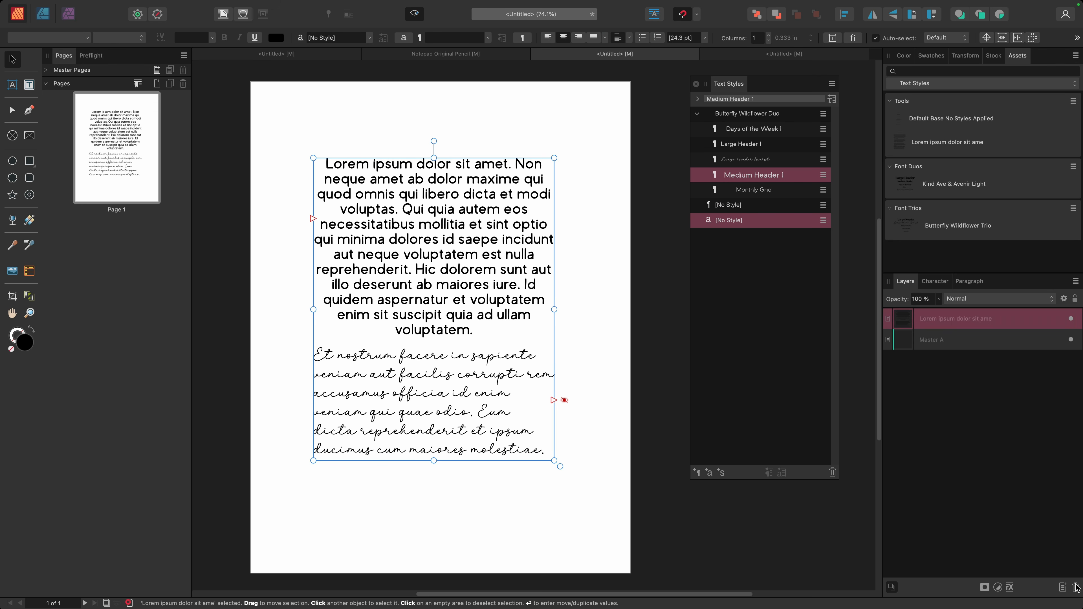
# Delete the Lorem ipsum text frame from the single-page document and clear out its unused text styles.
pyautogui.click(1076, 587)
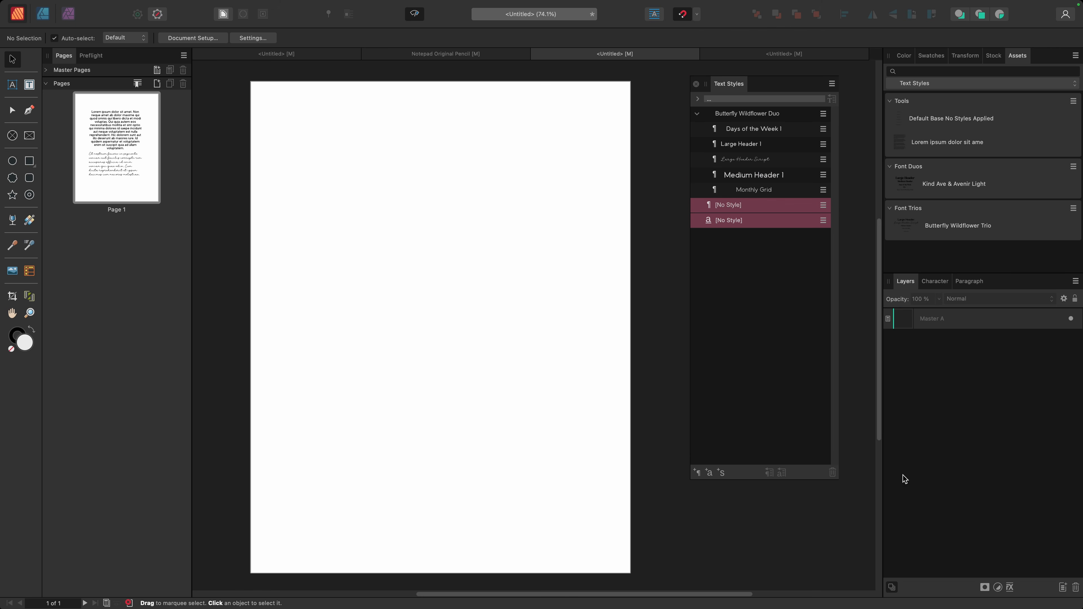
pyautogui.click(833, 85)
pyautogui.click(848, 141)
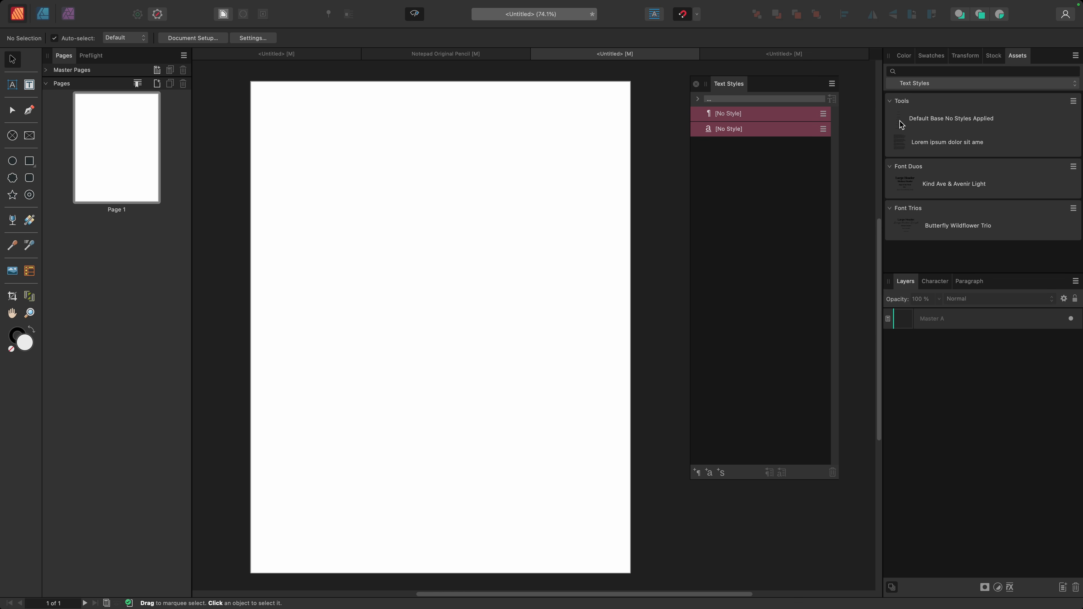
# Place the Default Base No Styles Applied asset on the blank page and ungroup it into separate text frames.
pyautogui.moveTo(919, 121); pyautogui.dragTo(430, 300)
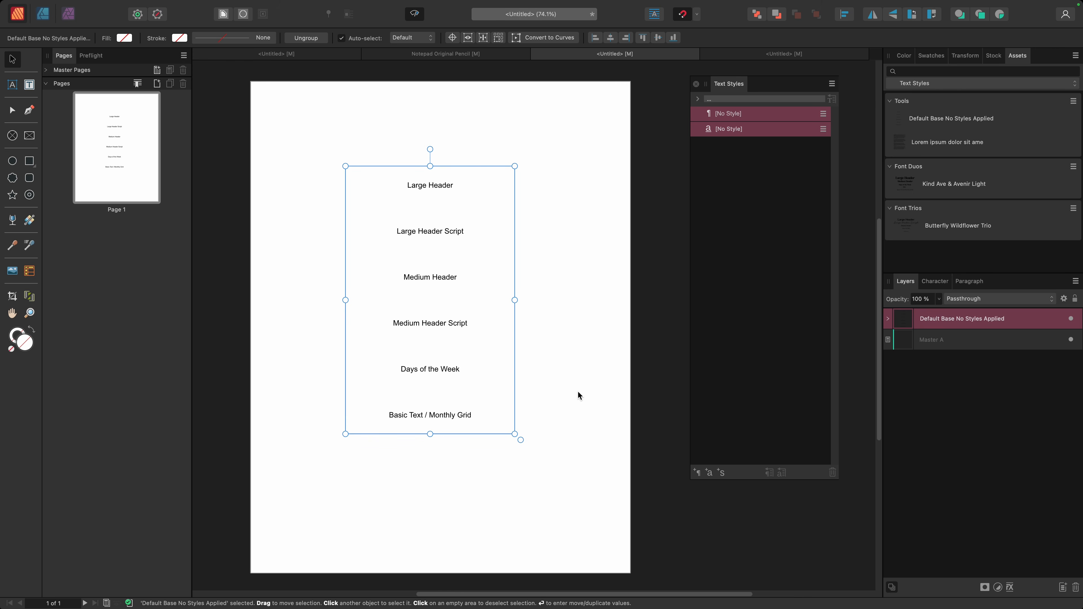
pyautogui.rightClick(1032, 318)
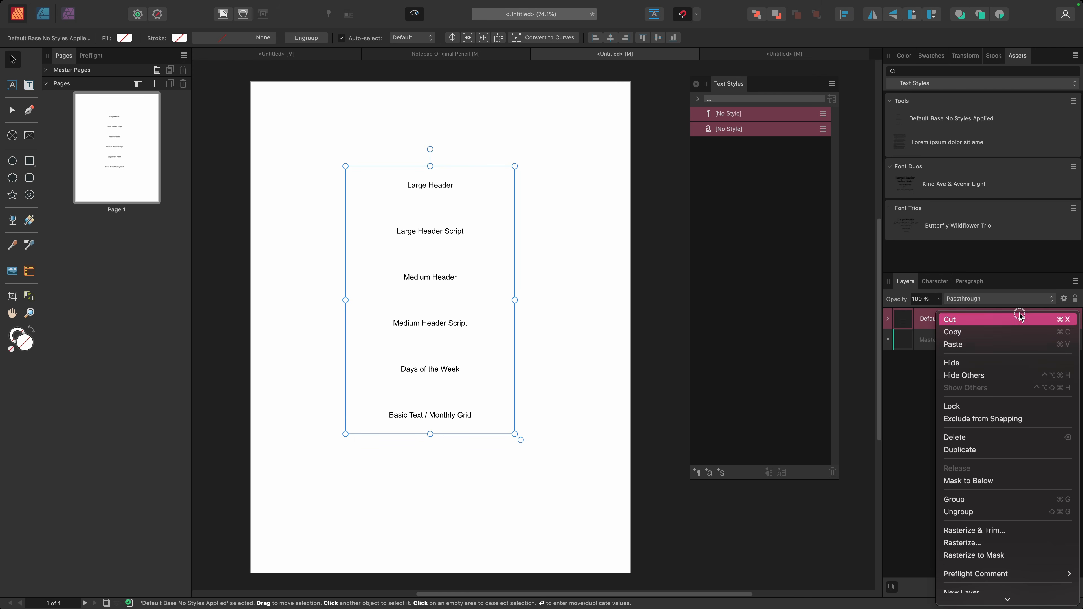
pyautogui.click(981, 512)
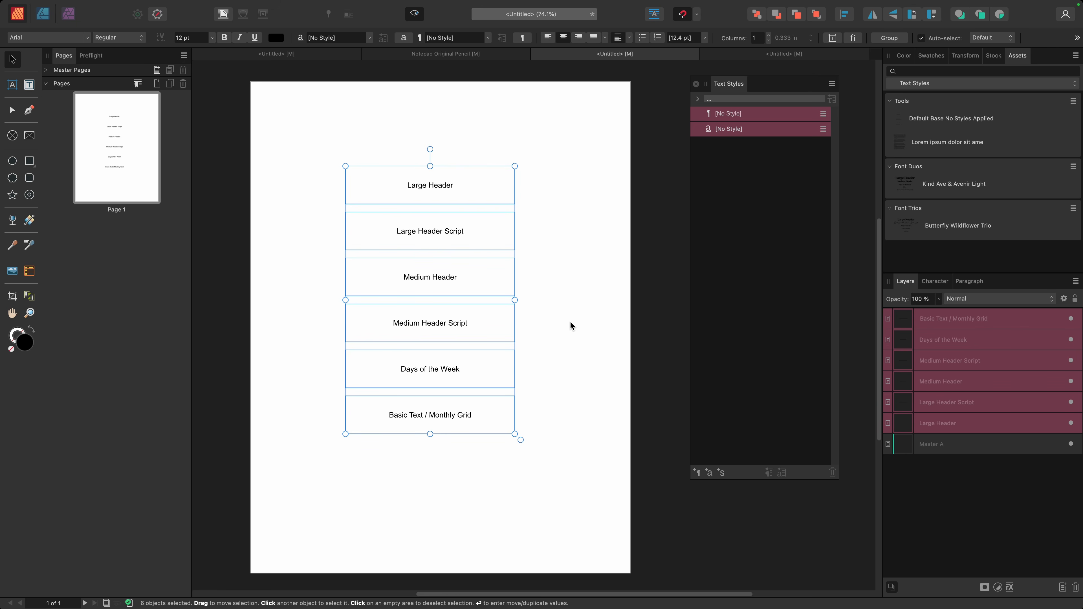
# Create a group text style named Lola Font Trio and deselect the text frames.
pyautogui.click(721, 474)
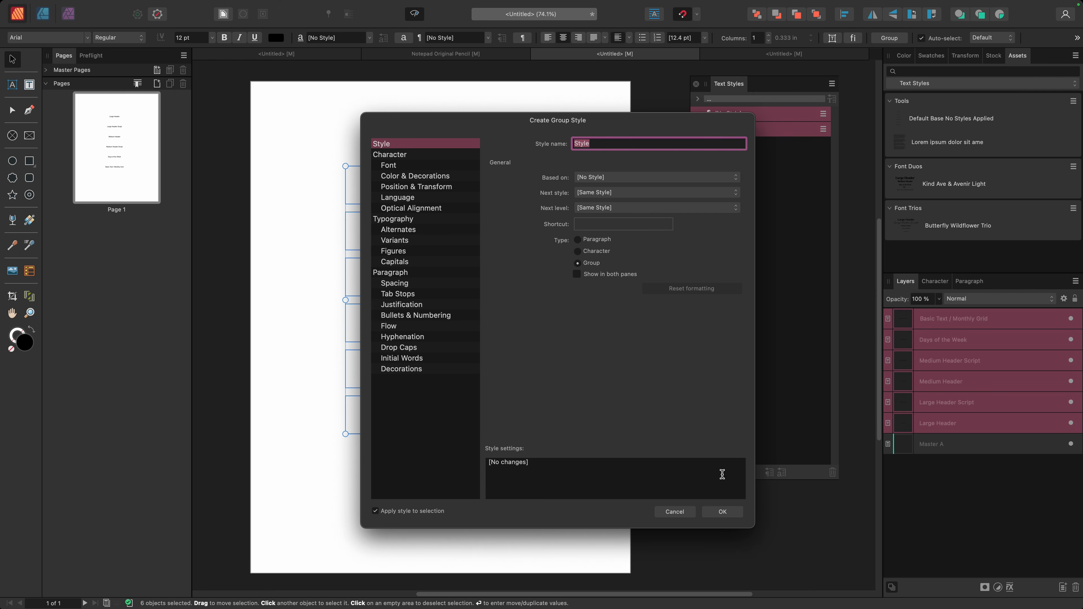
pyautogui.write('Lola Font Trio')
pyautogui.click(722, 512)
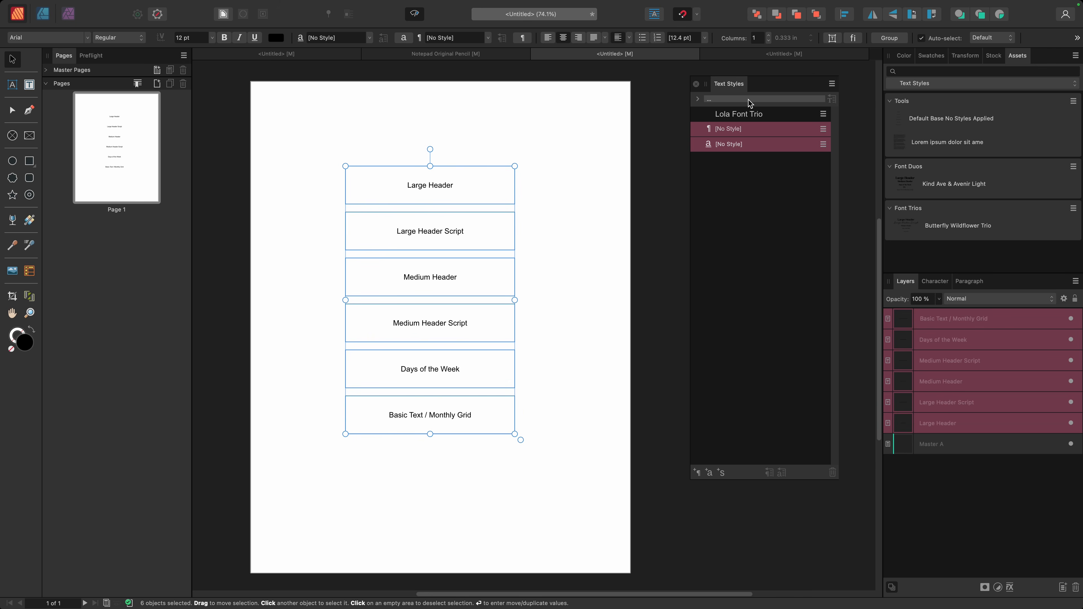
pyautogui.click(533, 205)
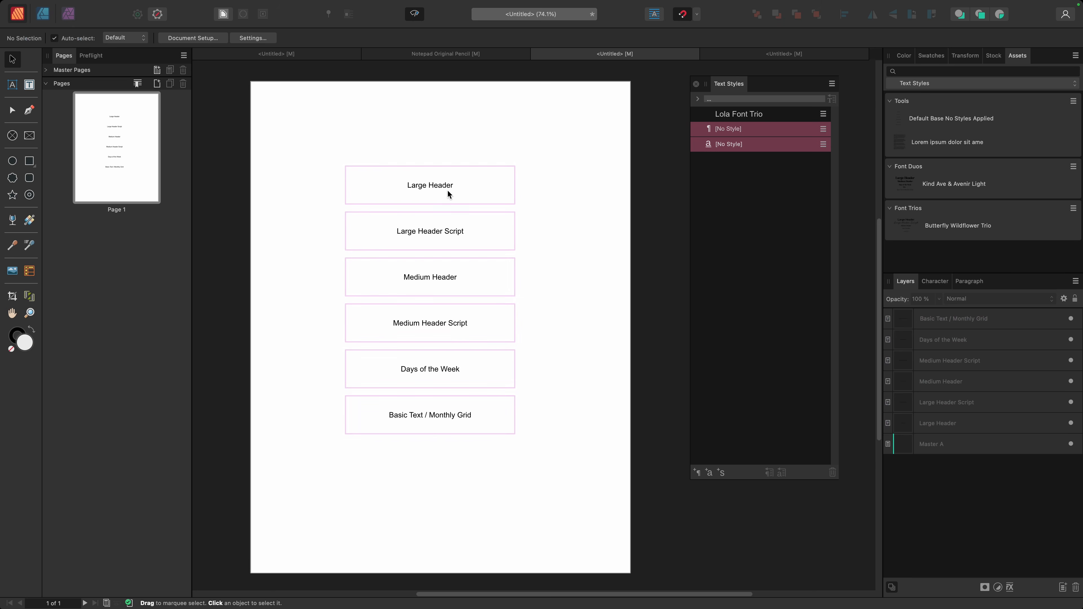
# Start a new paragraph style from the Large Header text frame, named Large Header and based on Lola Font Trio.
pyautogui.click(447, 193)
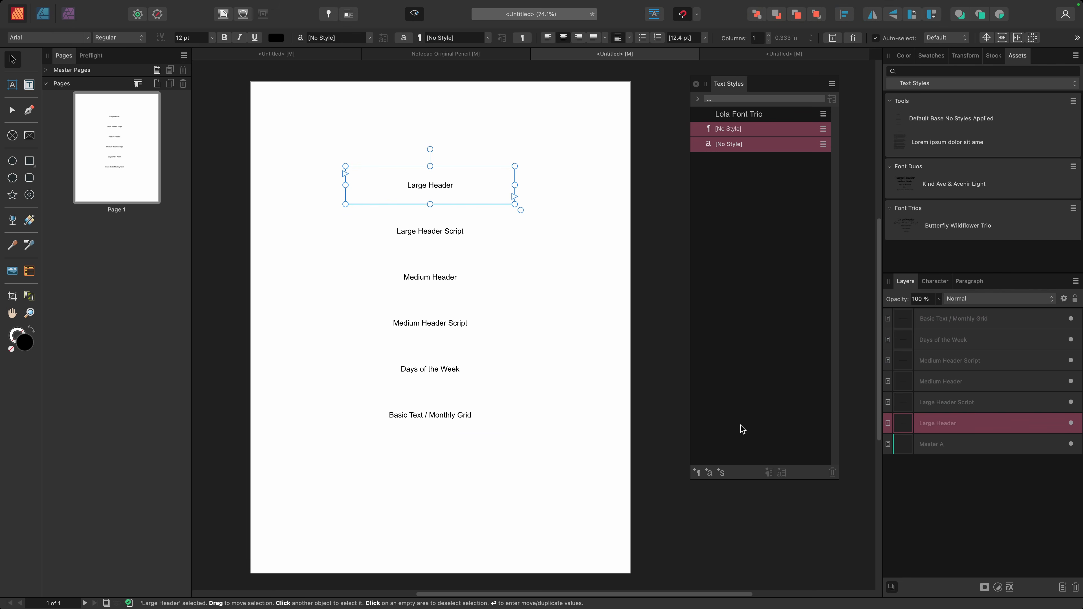
pyautogui.click(700, 472)
pyautogui.click(700, 473)
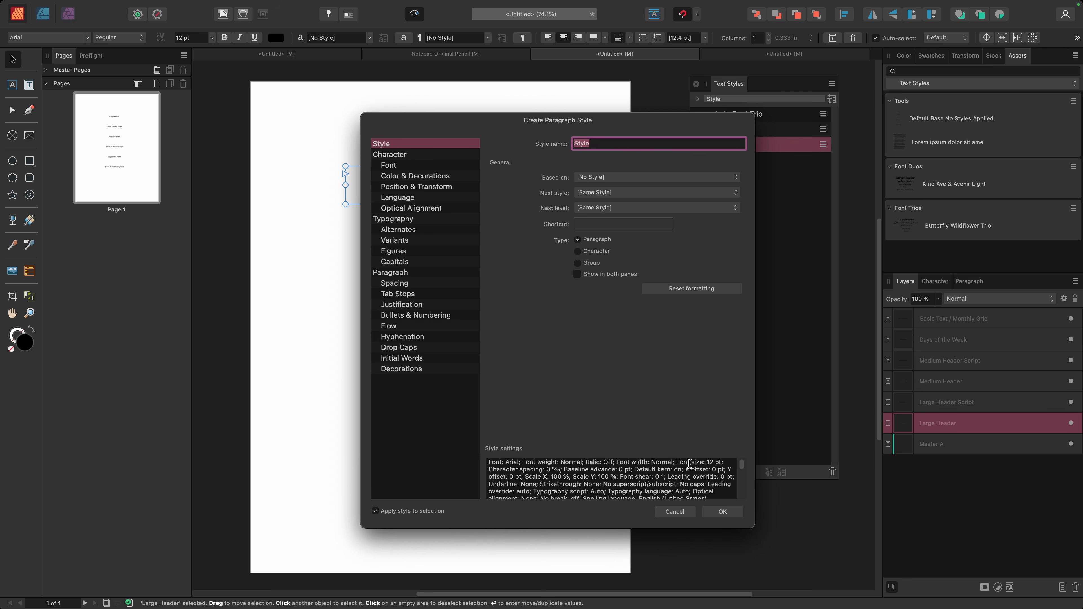
pyautogui.write('Large Header')
pyautogui.click(655, 178)
pyautogui.click(651, 182)
pyautogui.click(643, 178)
pyautogui.click(636, 195)
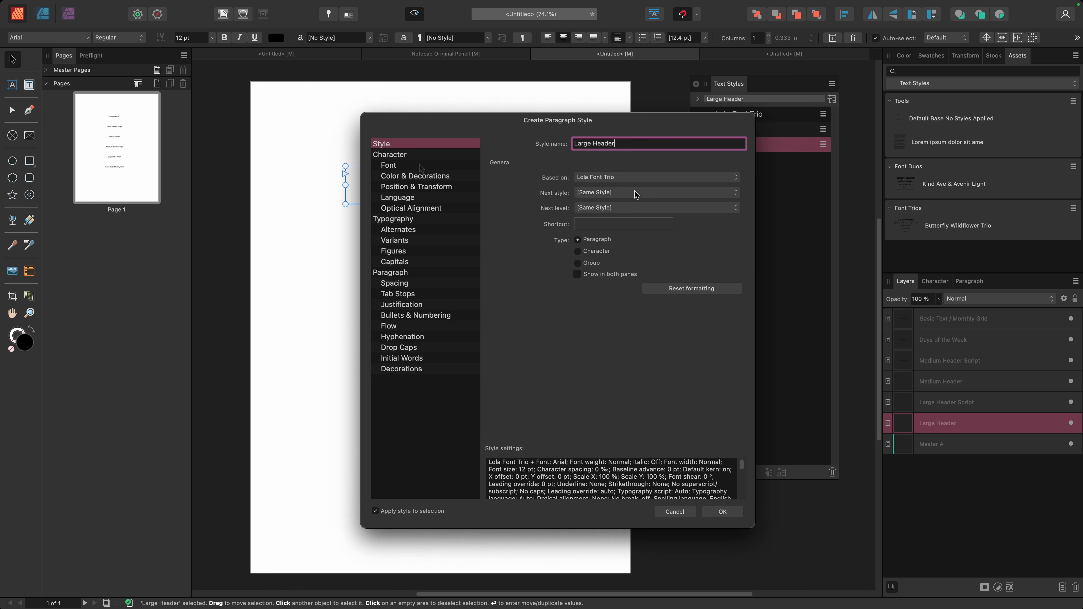
# Set the Large Header style's font to Lola Serif at 48 pt and create the style.
pyautogui.click(399, 170)
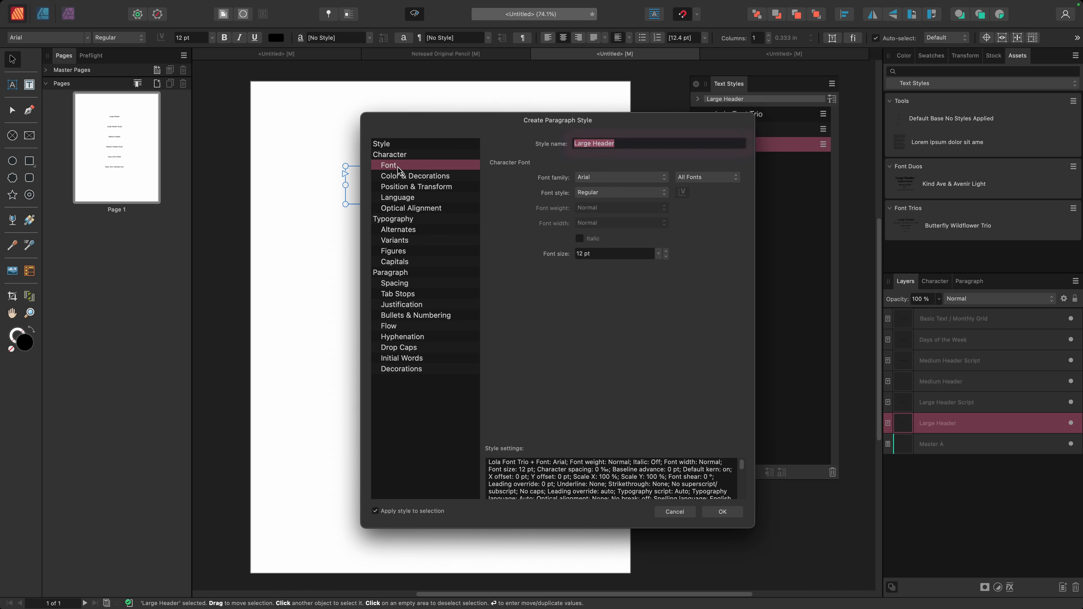
pyautogui.moveTo(465, 116); pyautogui.dragTo(672, 93)
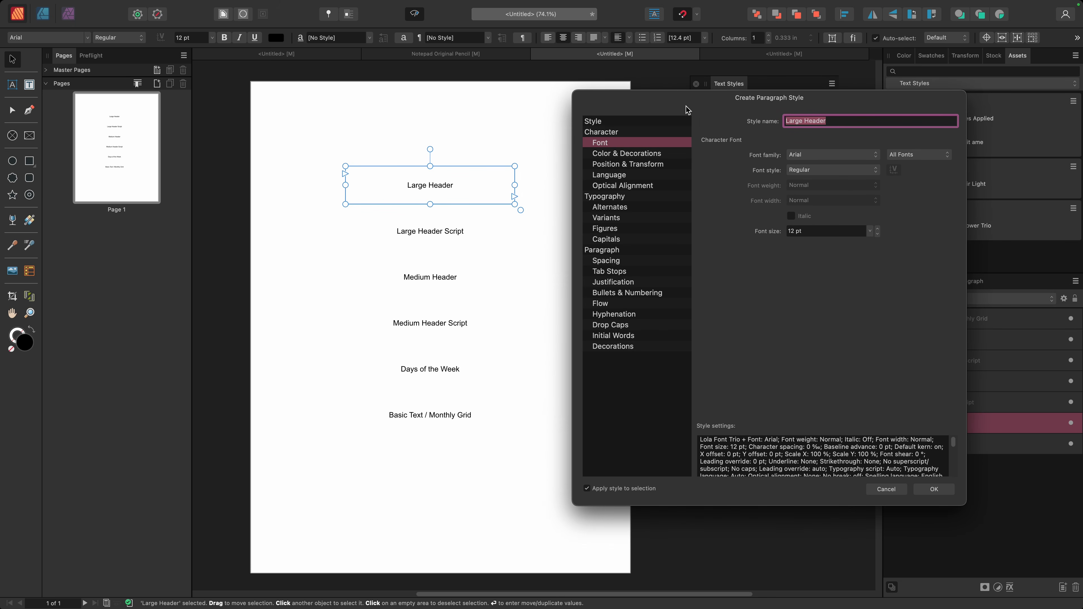
pyautogui.click(825, 157)
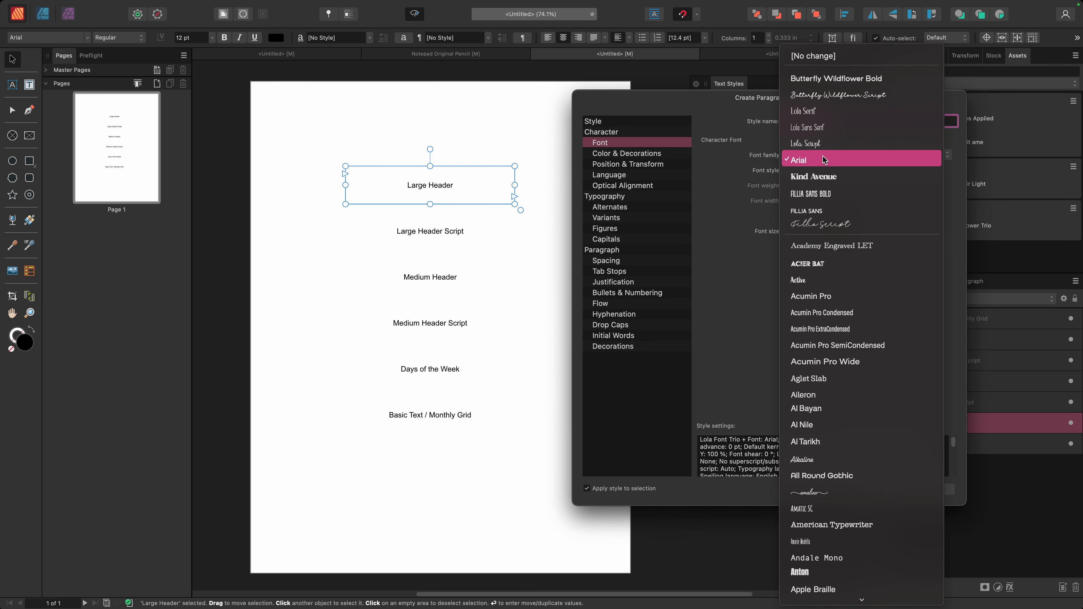
pyautogui.click(795, 112)
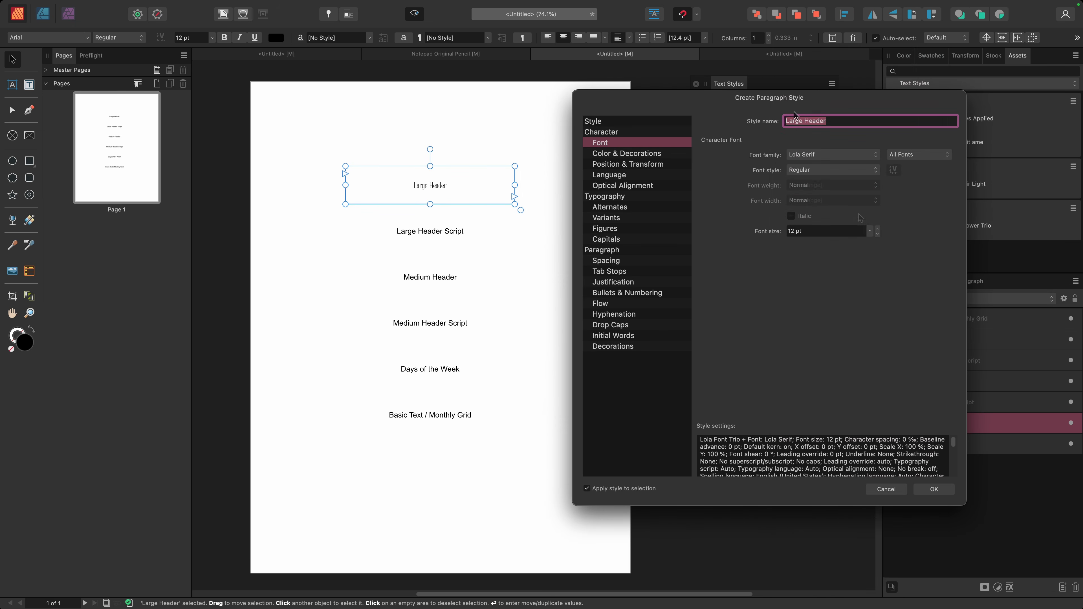
pyautogui.click(871, 231)
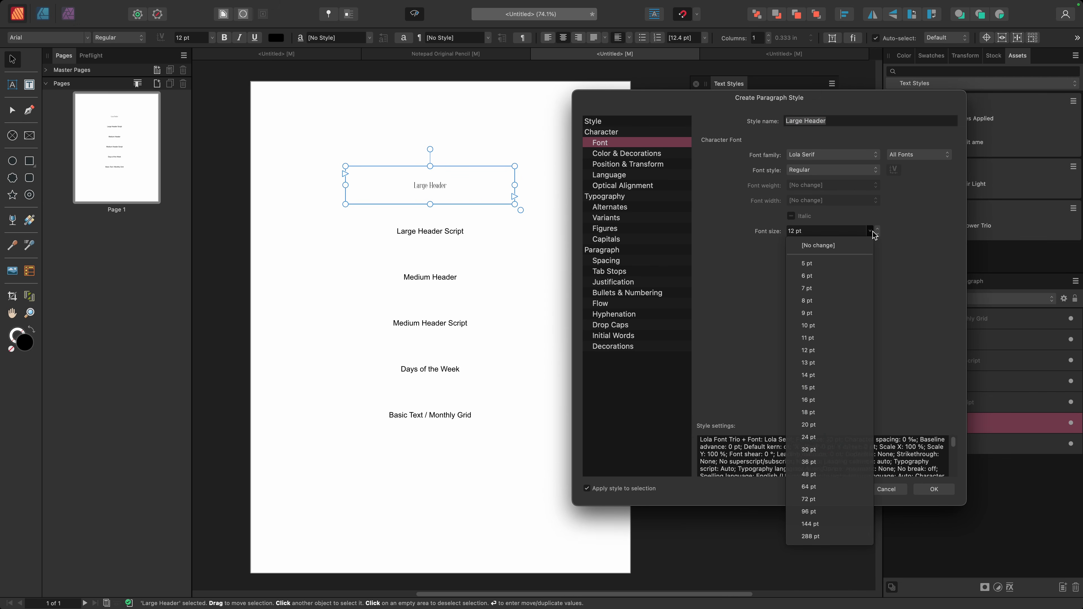
pyautogui.click(822, 475)
pyautogui.click(934, 488)
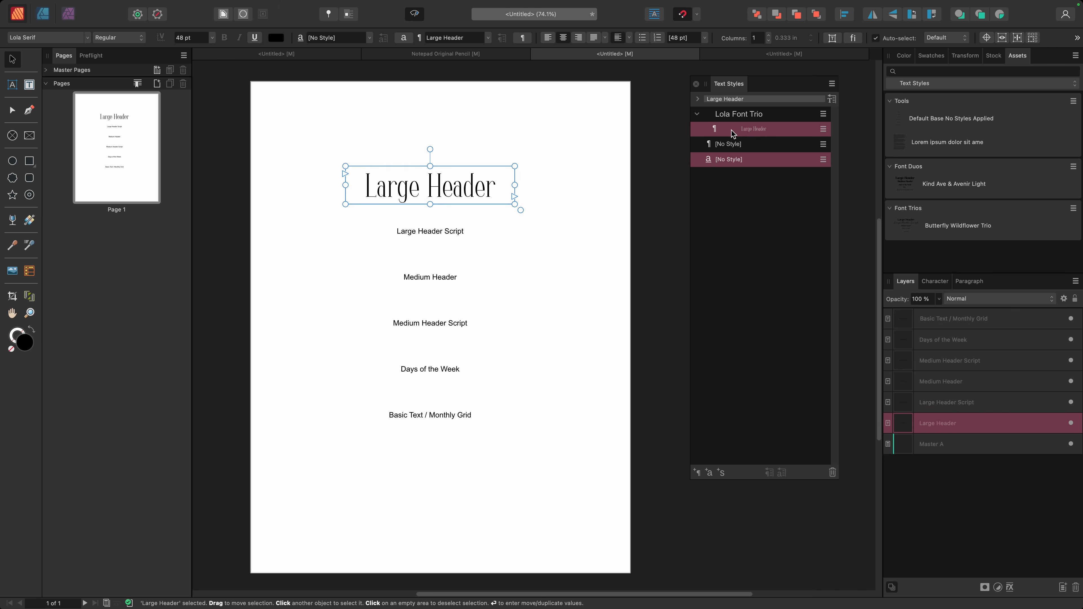
# Start a new paragraph style from the Large Header Script text frame and name it Large Header Script.
pyautogui.click(440, 232)
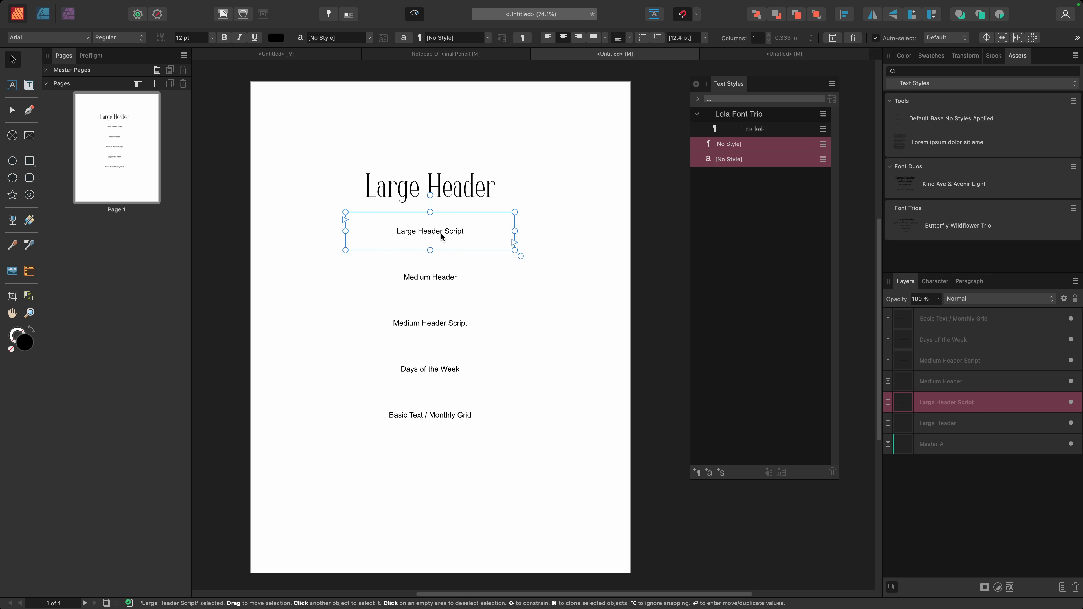
pyautogui.click(697, 474)
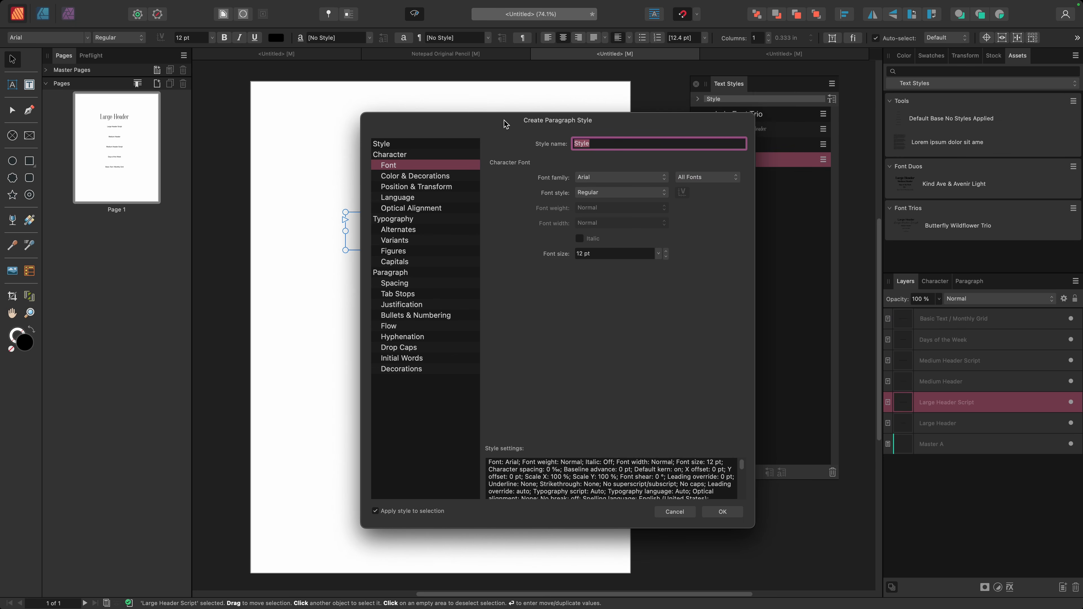
pyautogui.moveTo(505, 120); pyautogui.dragTo(680, 110)
pyautogui.write('Lar')
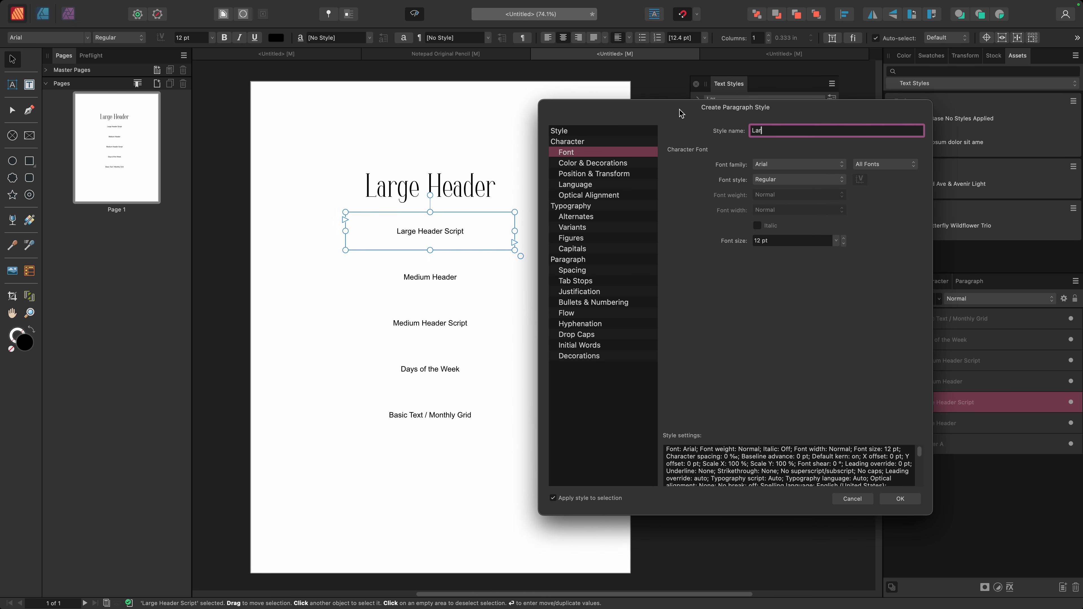
pyautogui.write('ge Headd')
pyautogui.press('BackSpace')
pyautogui.write('er Script')
# Set the Large Header Script style's font to Lola Script at 48 pt.
pyautogui.click(795, 166)
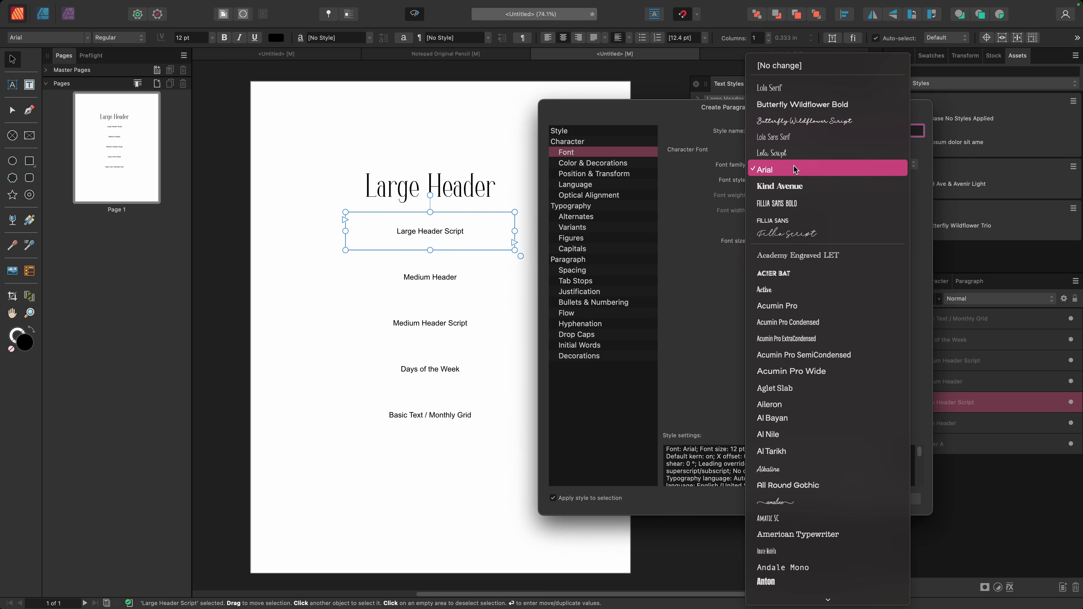
pyautogui.click(783, 154)
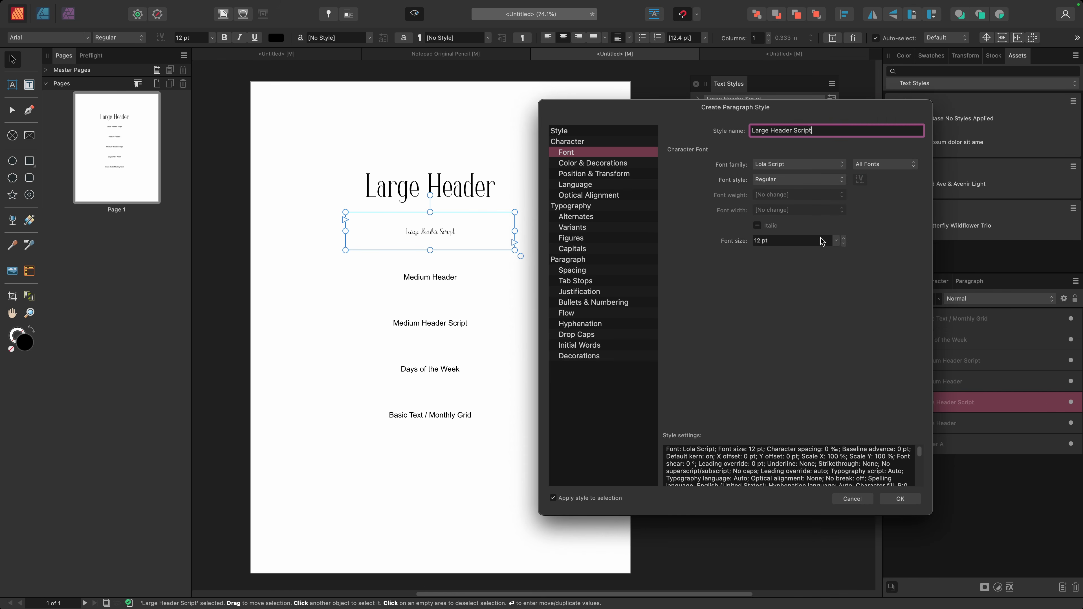
pyautogui.click(836, 240)
pyautogui.click(802, 483)
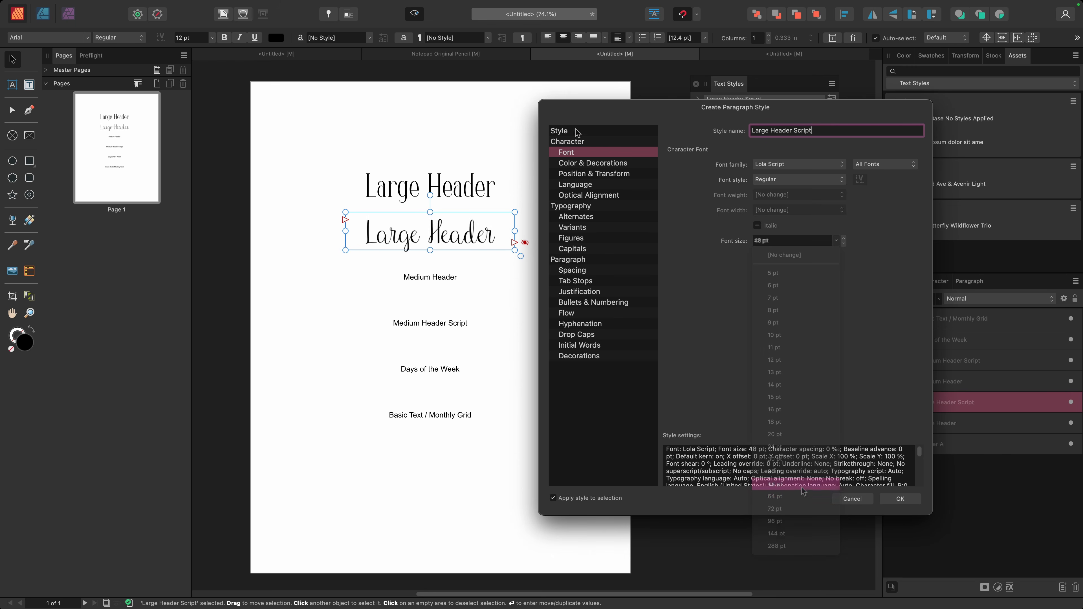
# Create the Large Header Script style based on Lola Font Trio, and widen its text frame to fit the full heading on one line.
pyautogui.click(571, 130)
pyautogui.click(779, 166)
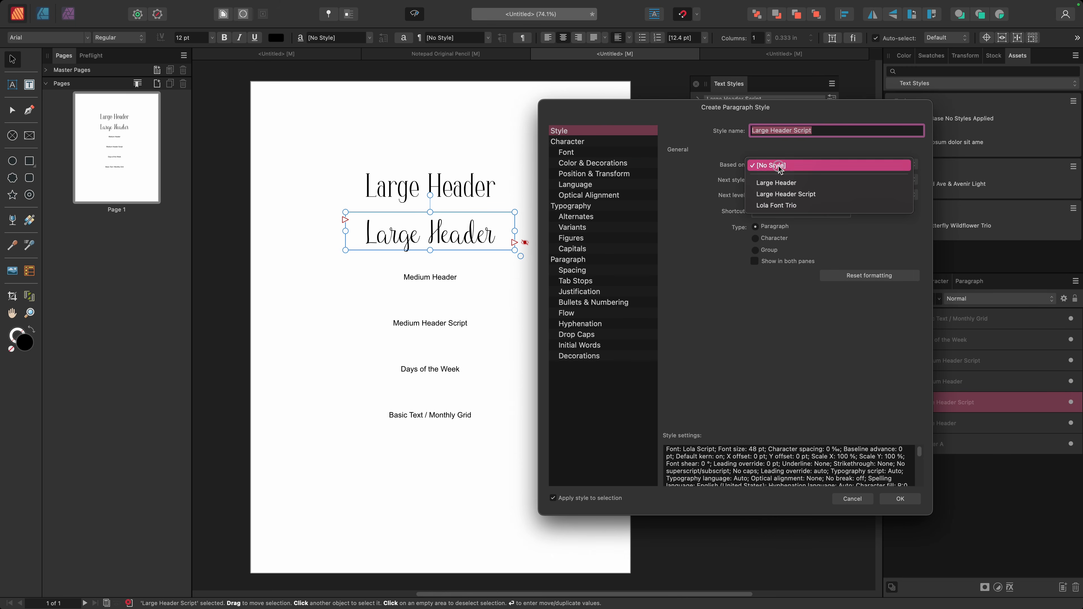
pyautogui.click(778, 207)
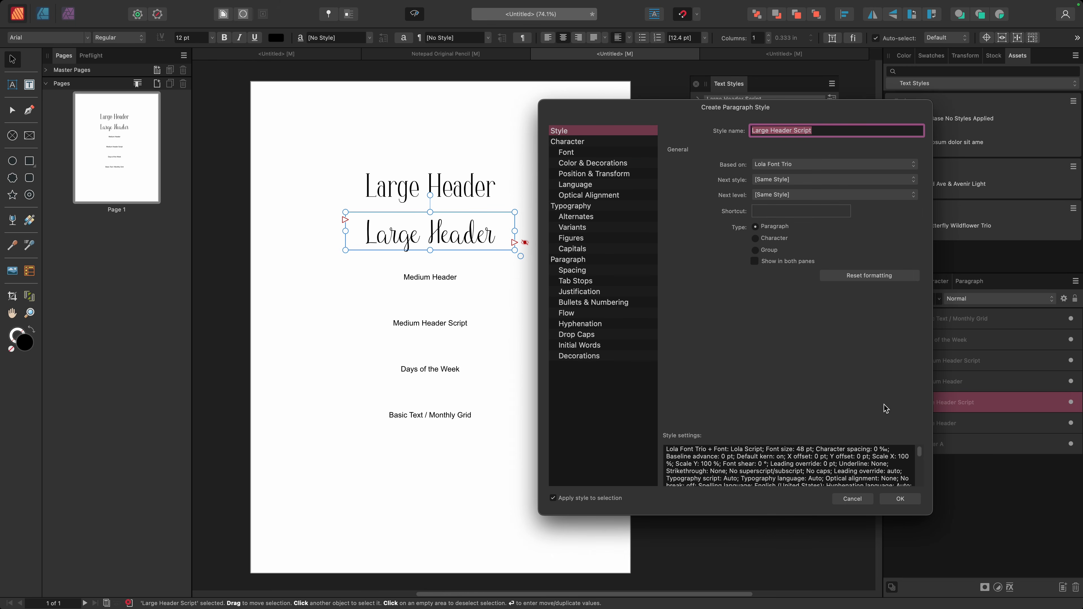
pyautogui.click(898, 500)
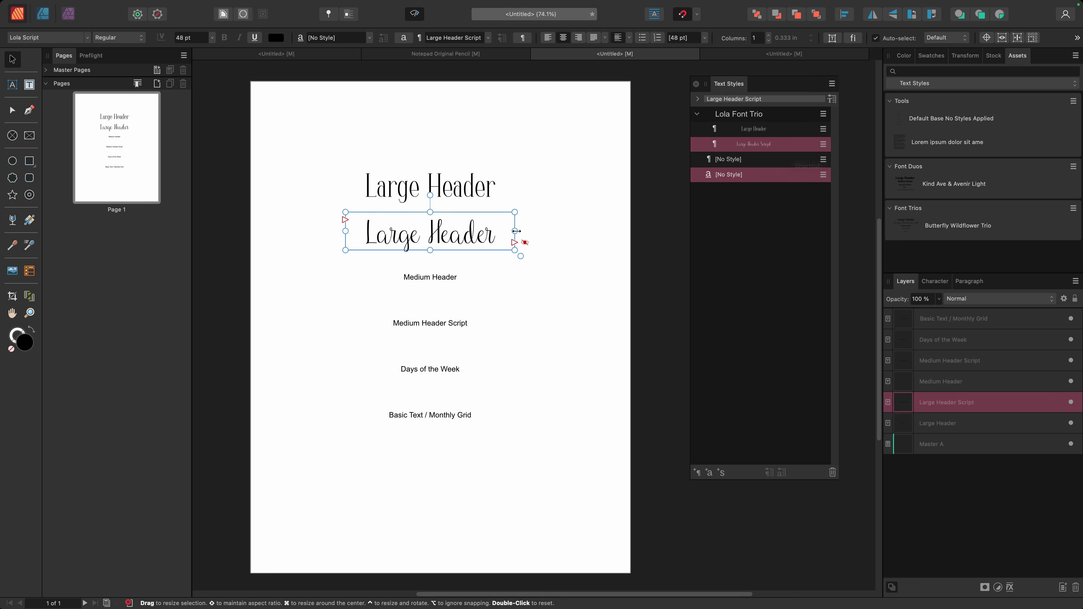
pyautogui.moveTo(516, 231); pyautogui.dragTo(547, 231)
# Start a new paragraph style from the Medium Header text frame, named Medium Header and based on Lola Font Trio.
pyautogui.click(444, 277)
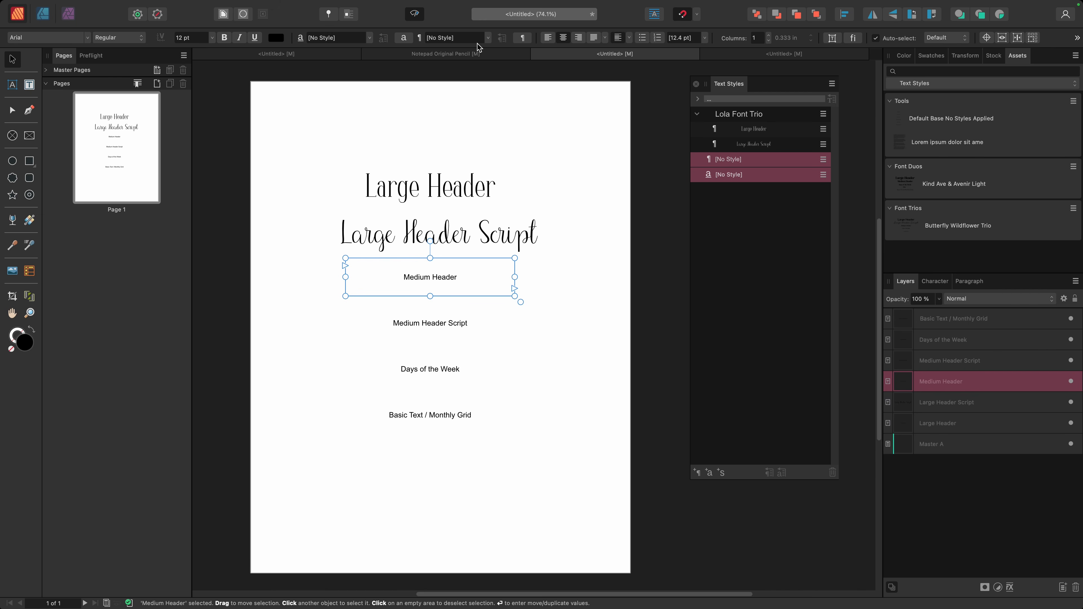
pyautogui.click(488, 39)
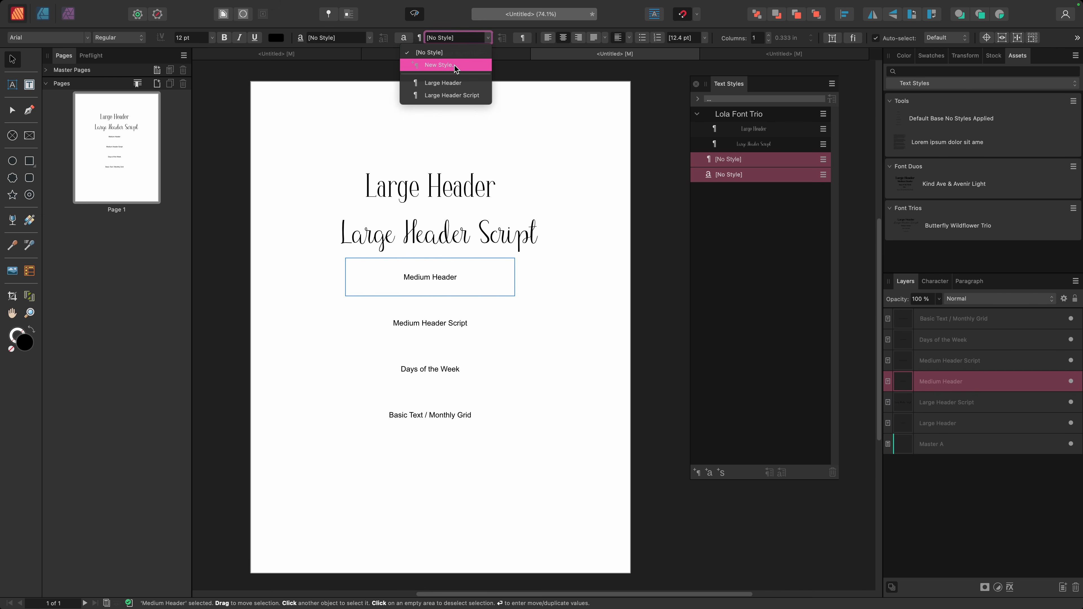
pyautogui.click(735, 318)
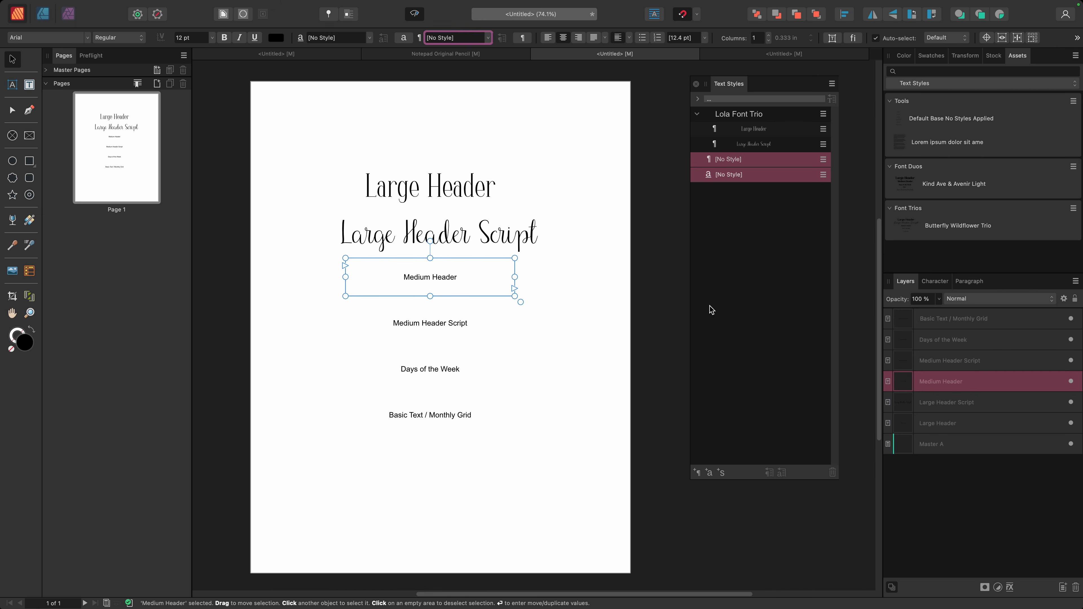
pyautogui.click(697, 473)
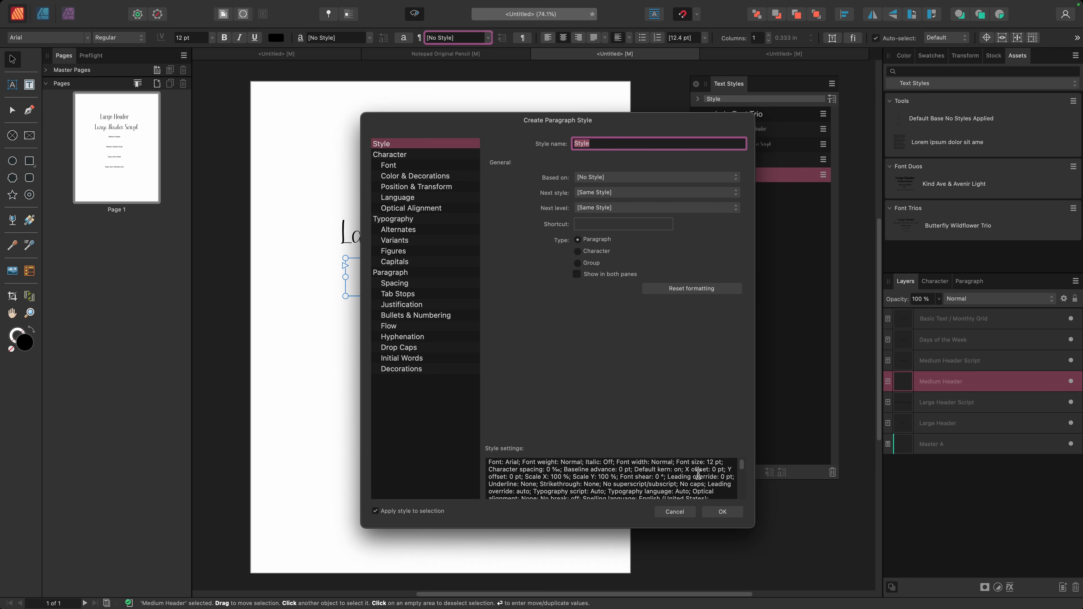
pyautogui.write('Medium Header')
pyautogui.click(588, 178)
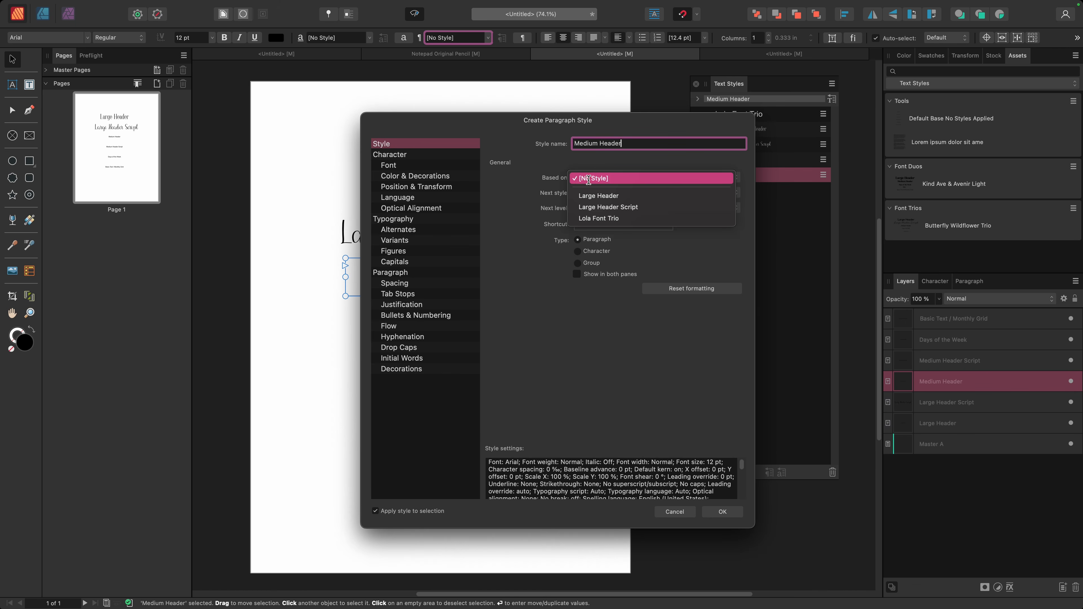
pyautogui.click(606, 218)
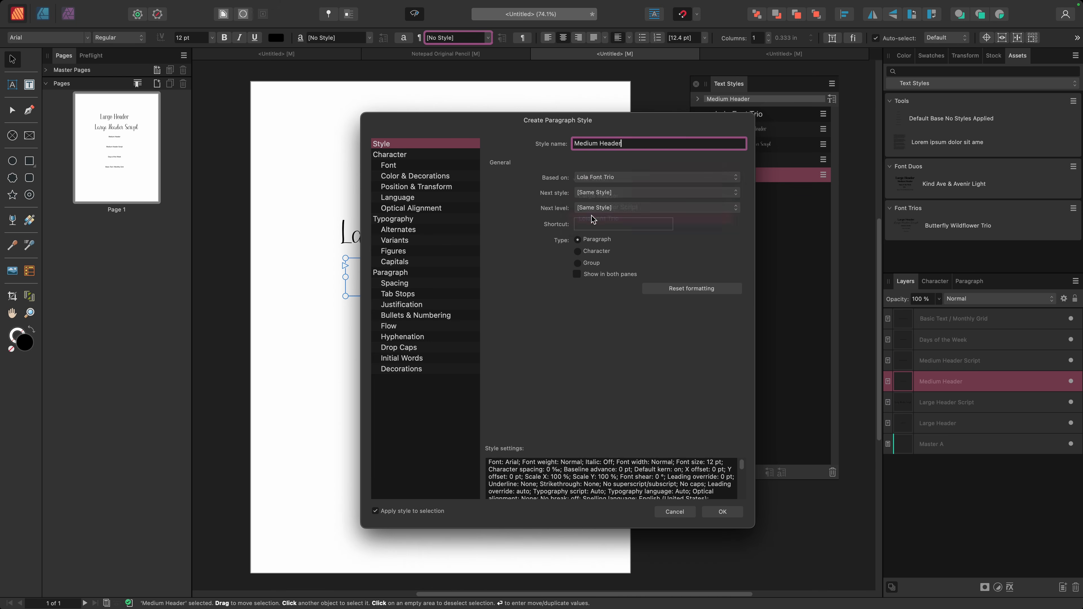
# Set the Medium Header style's font to Lola Serif at 24 pt and create the style.
pyautogui.click(417, 166)
pyautogui.click(619, 177)
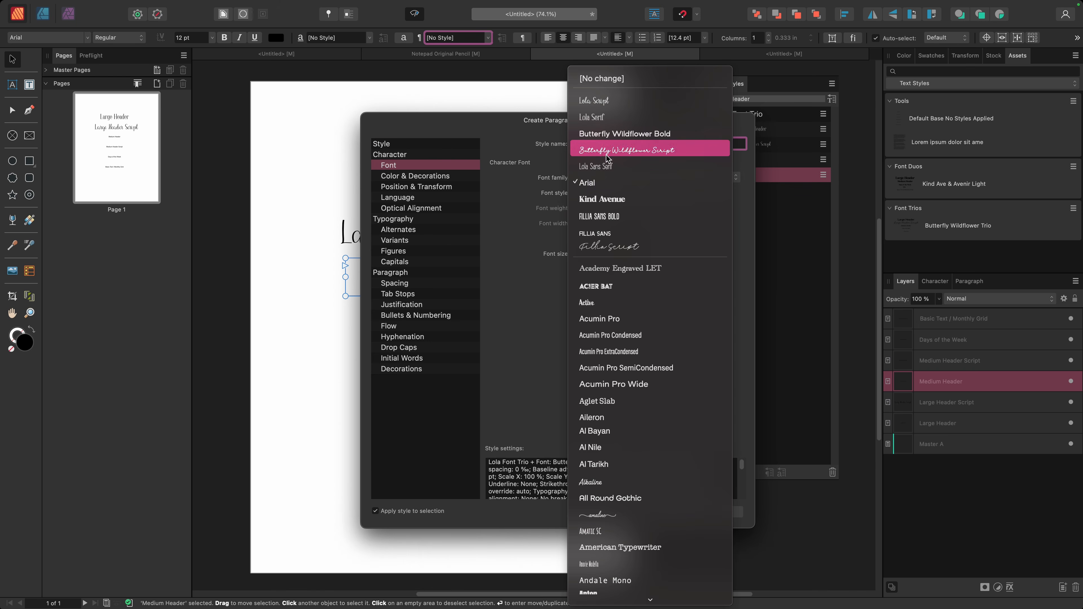
pyautogui.click(597, 116)
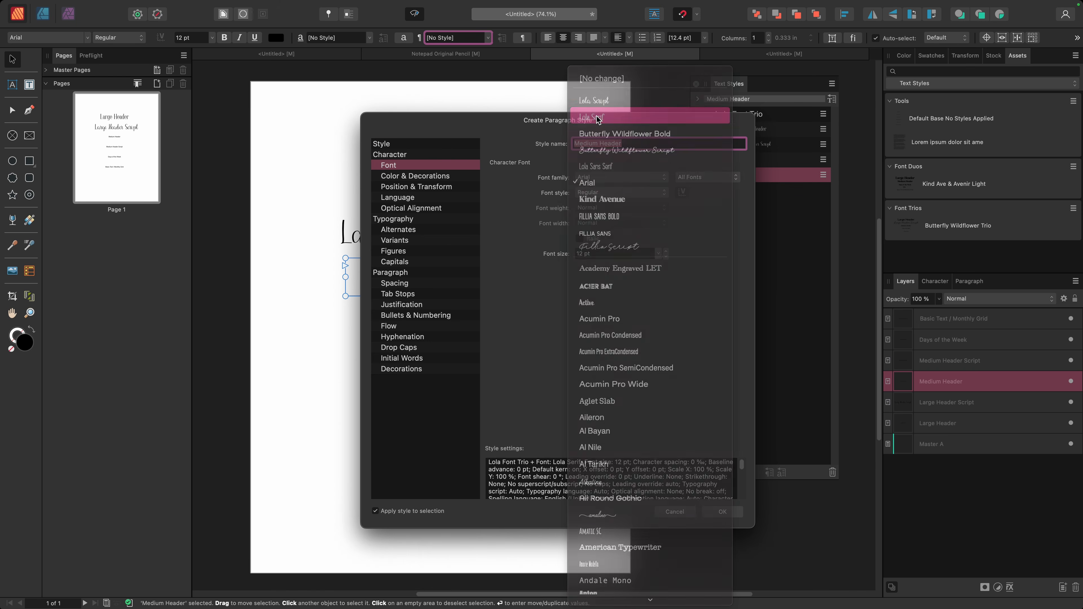
pyautogui.click(658, 253)
pyautogui.click(591, 460)
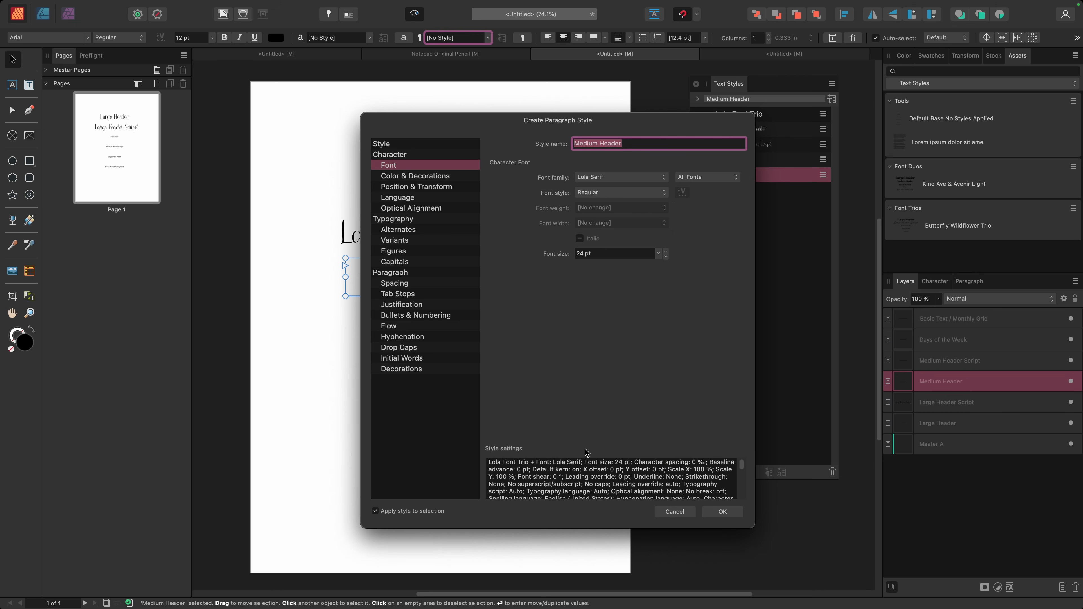
pyautogui.click(711, 512)
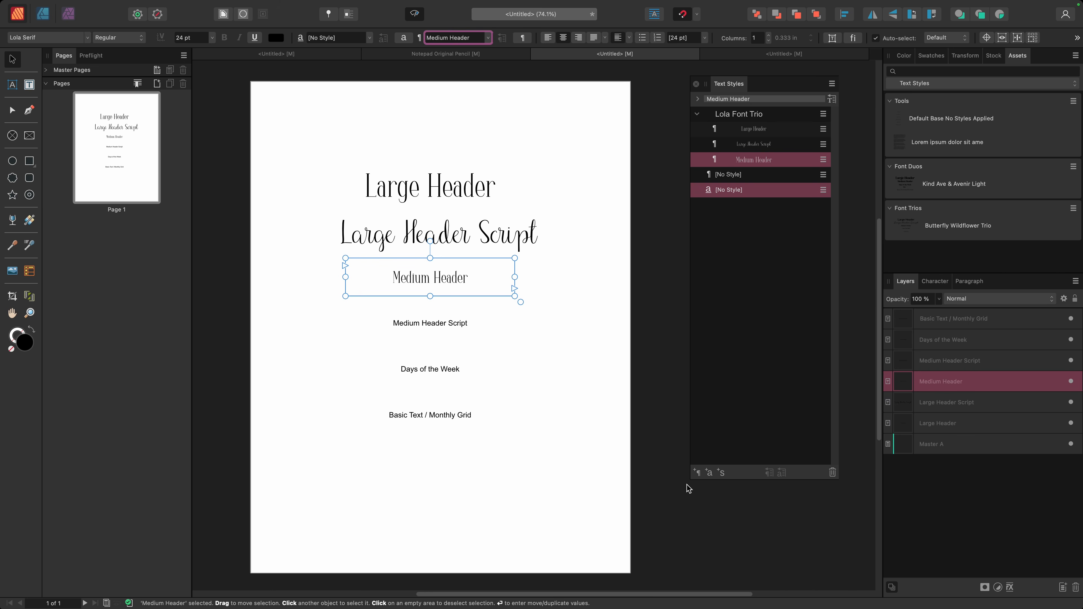
# Create a paragraph style named Medium Header Script from the Medium Header Script text frame, using Lola Script at 24 pt.
pyautogui.click(430, 323)
pyautogui.click(698, 472)
pyautogui.write('Medium Header Script')
pyautogui.click(593, 178)
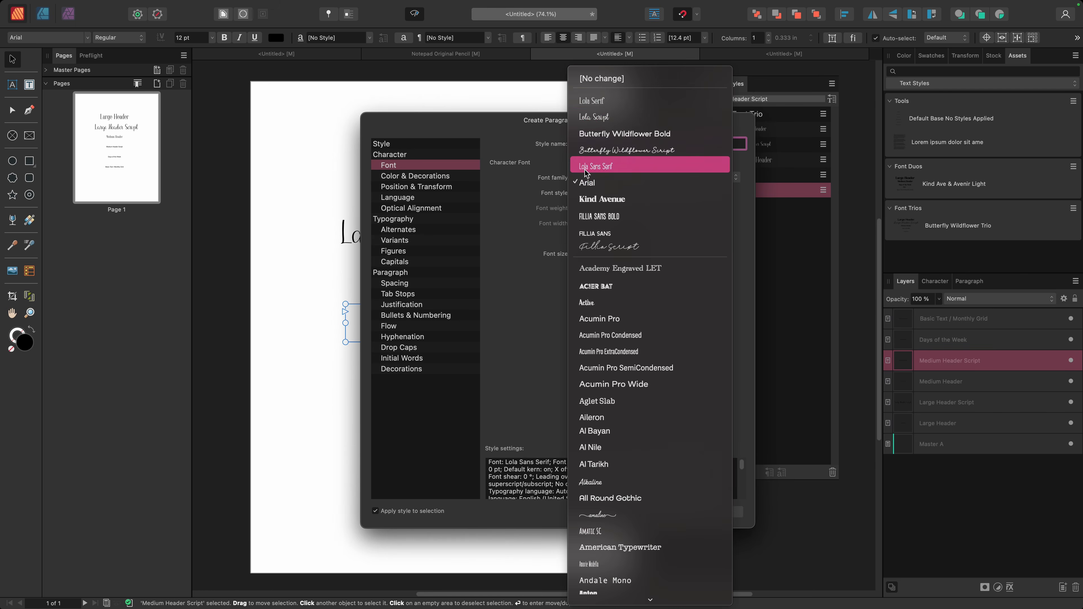
pyautogui.click(591, 119)
pyautogui.click(659, 253)
pyautogui.click(592, 461)
pyautogui.click(723, 512)
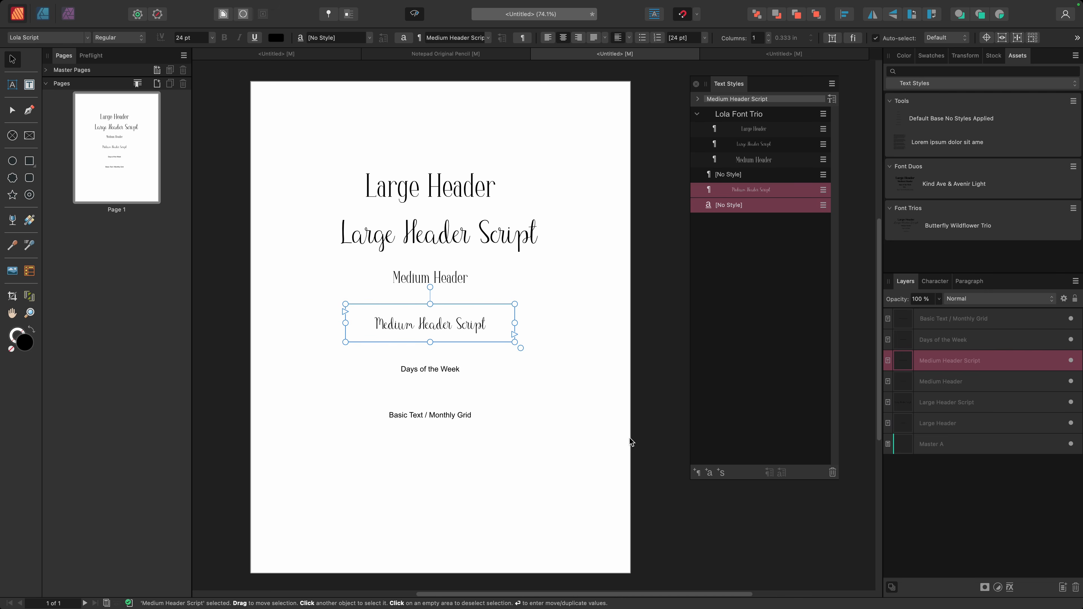
# Edit the Medium Header Script style so that it is based on Lola Font Trio.
pyautogui.click(823, 189)
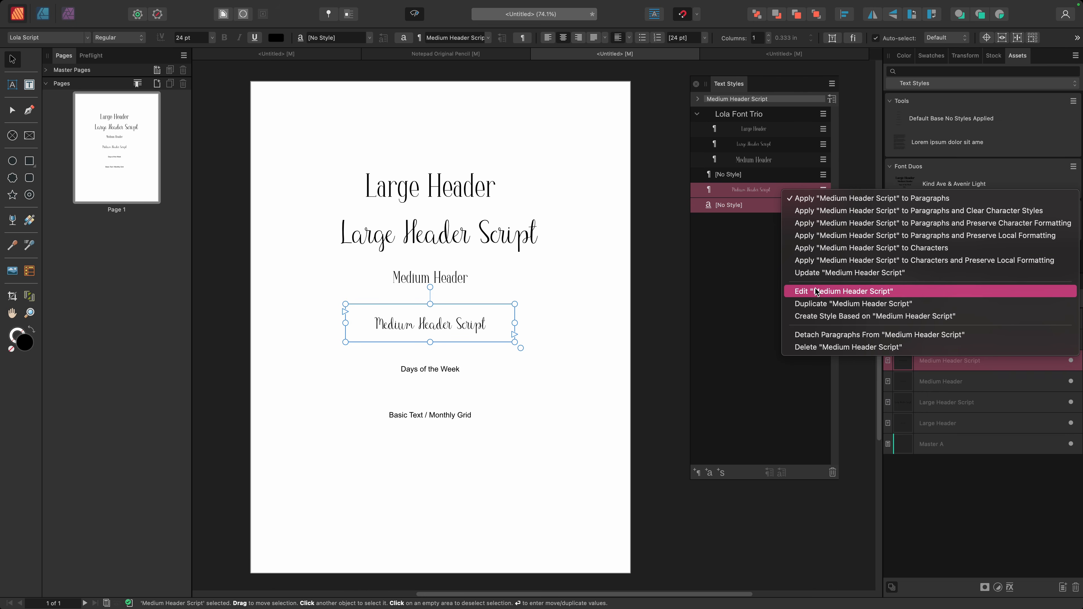
pyautogui.click(765, 297)
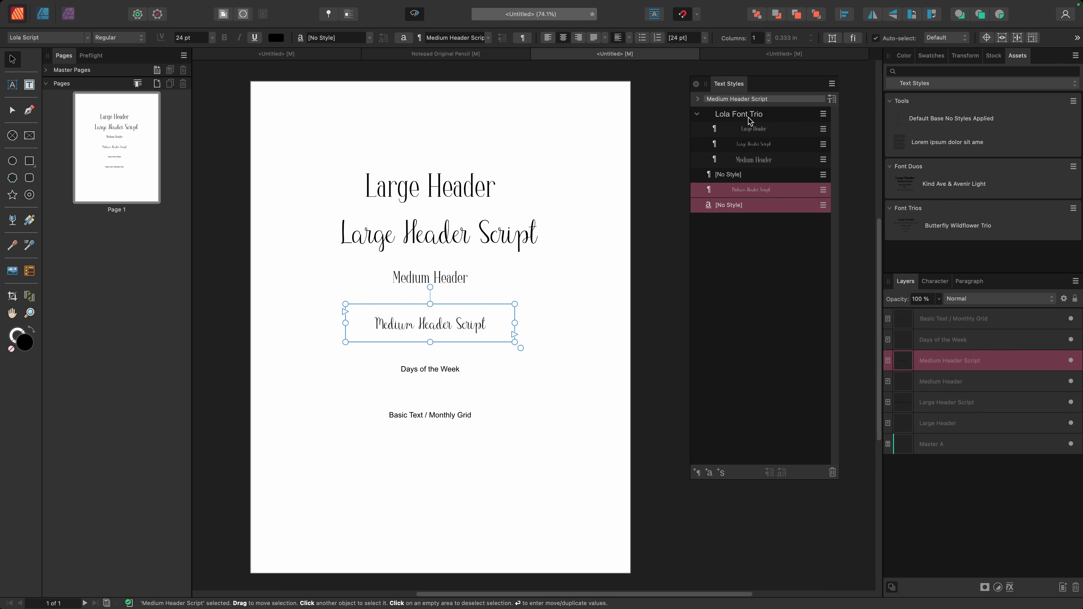
pyautogui.click(823, 189)
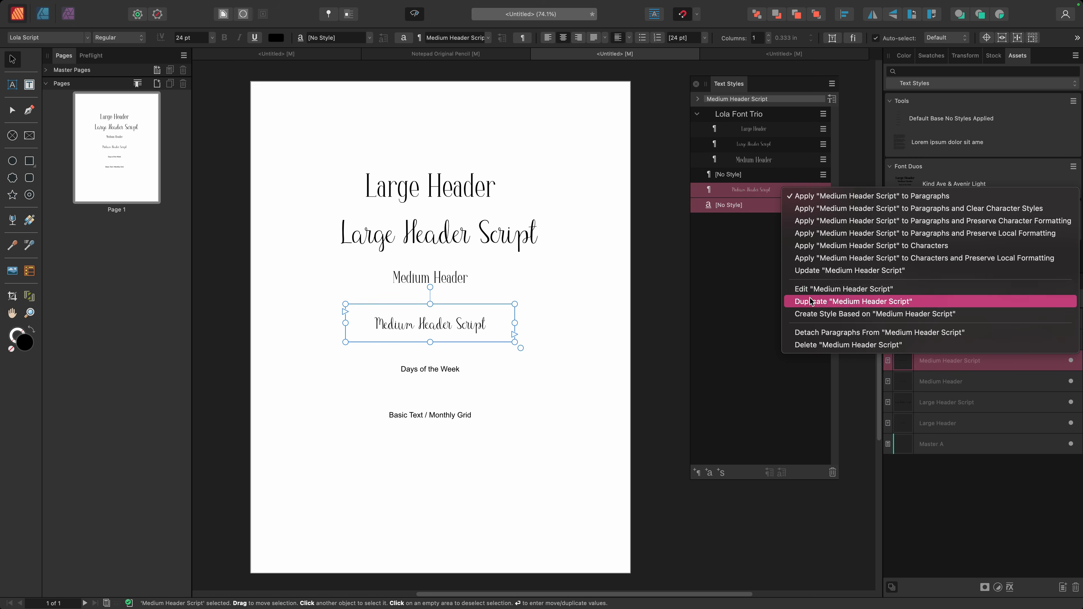
pyautogui.click(813, 289)
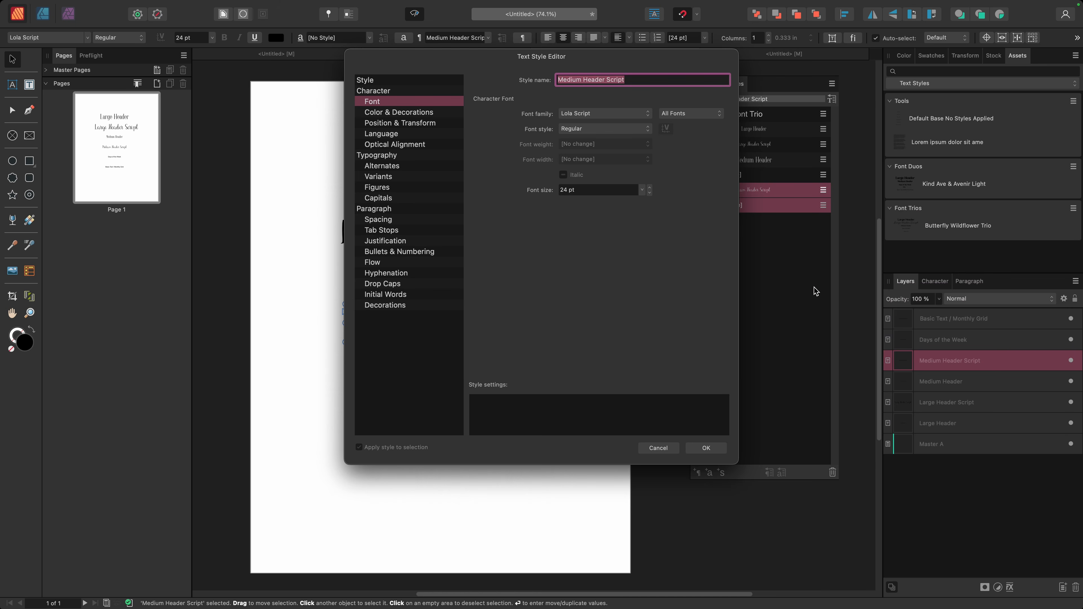
pyautogui.click(392, 79)
pyautogui.click(621, 114)
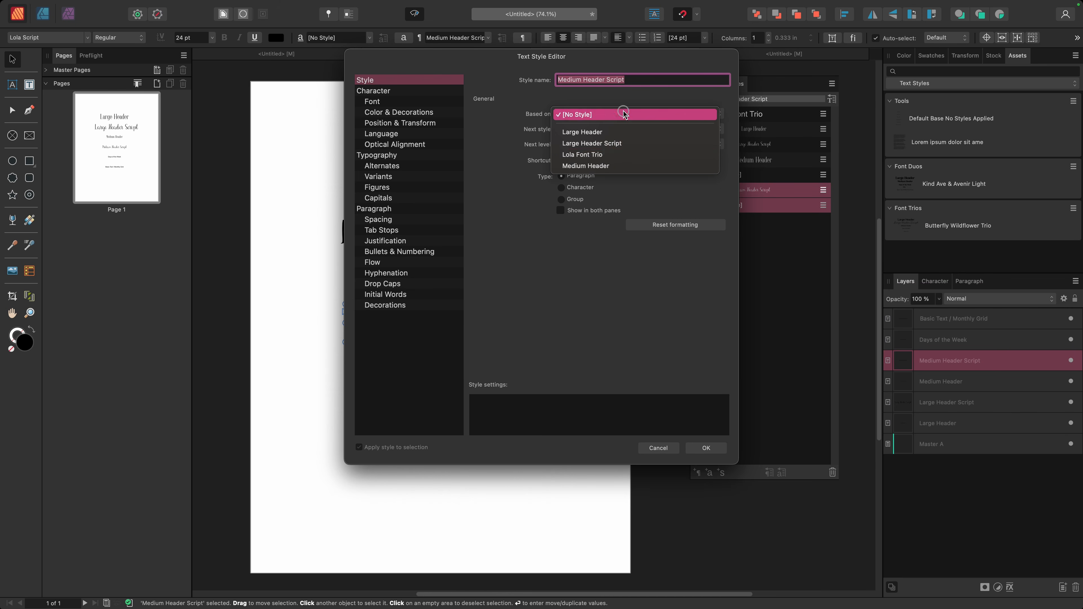
pyautogui.click(606, 155)
pyautogui.click(699, 448)
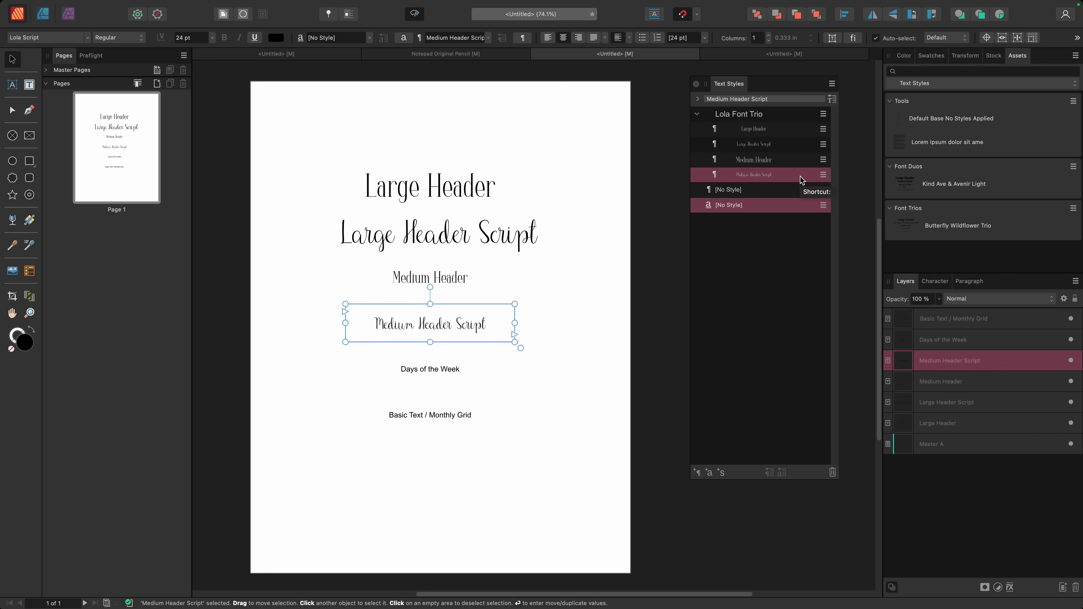
# Start a paragraph style named Days of the Week from the Days of the Week text frame, with Lola Serif at 16 pt.
pyautogui.click(435, 384)
pyautogui.click(699, 472)
pyautogui.write('Days of the Week')
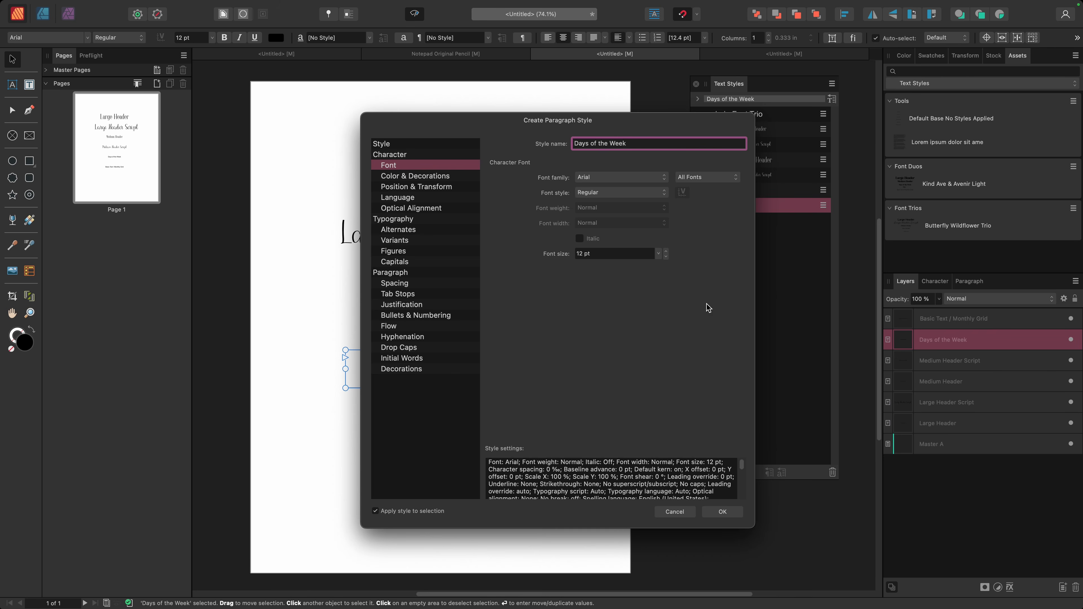
pyautogui.click(603, 178)
pyautogui.click(600, 118)
pyautogui.click(659, 253)
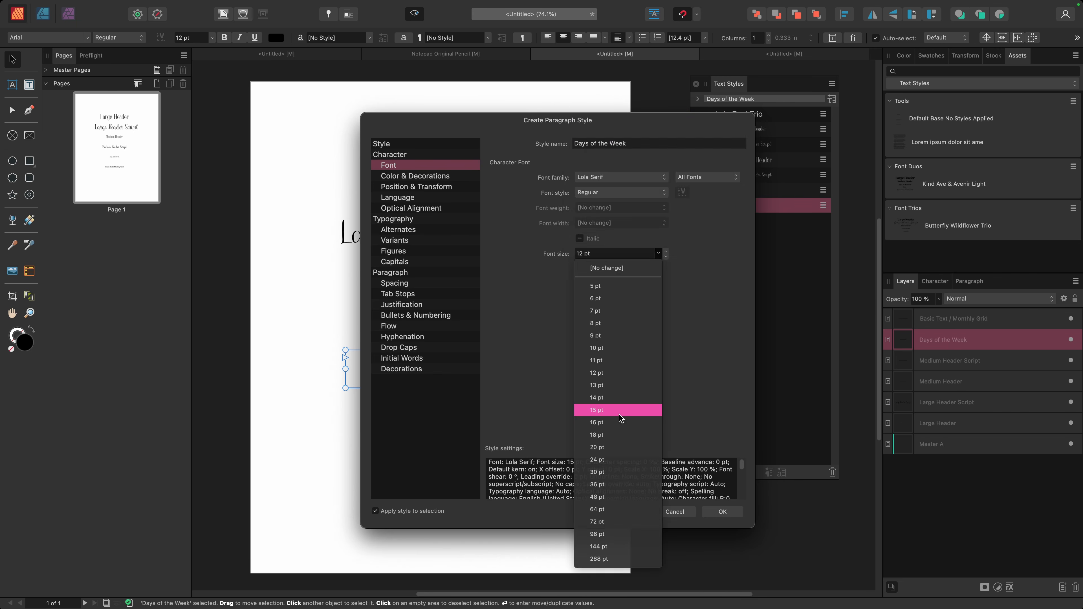
pyautogui.click(619, 416)
# Base the Days of the Week style on Lola Font Trio and create it.
pyautogui.click(401, 143)
pyautogui.click(619, 176)
pyautogui.click(606, 192)
pyautogui.click(721, 512)
# Start a paragraph style named Basic Text | Monthly Grid from the Basic Text / Monthly Grid frame, based on Lola Font Trio.
pyautogui.click(434, 416)
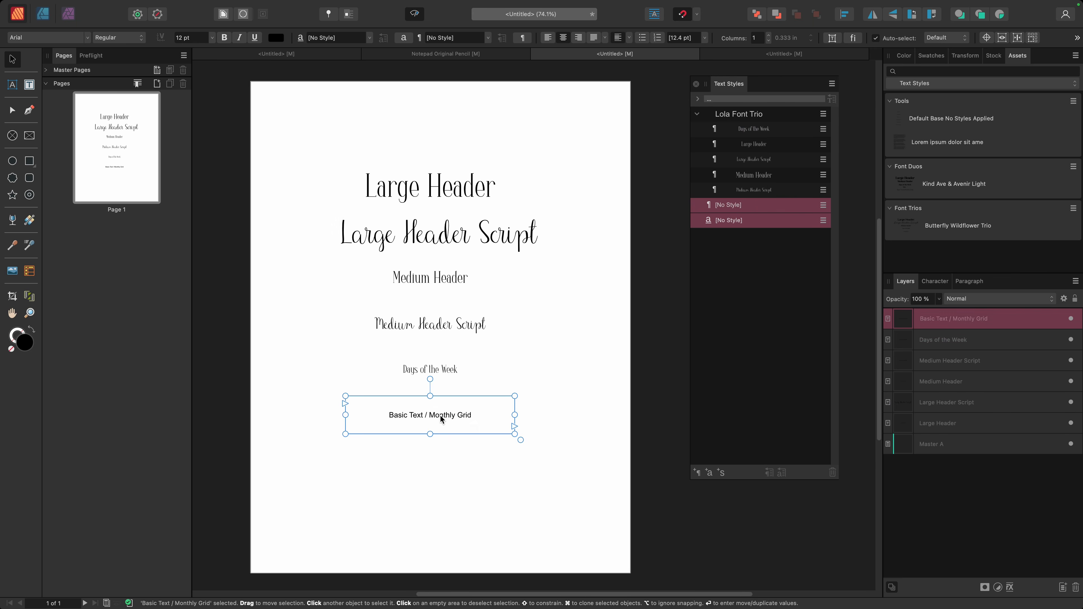
pyautogui.click(699, 472)
pyautogui.write('Basic Text | Monthly Grid')
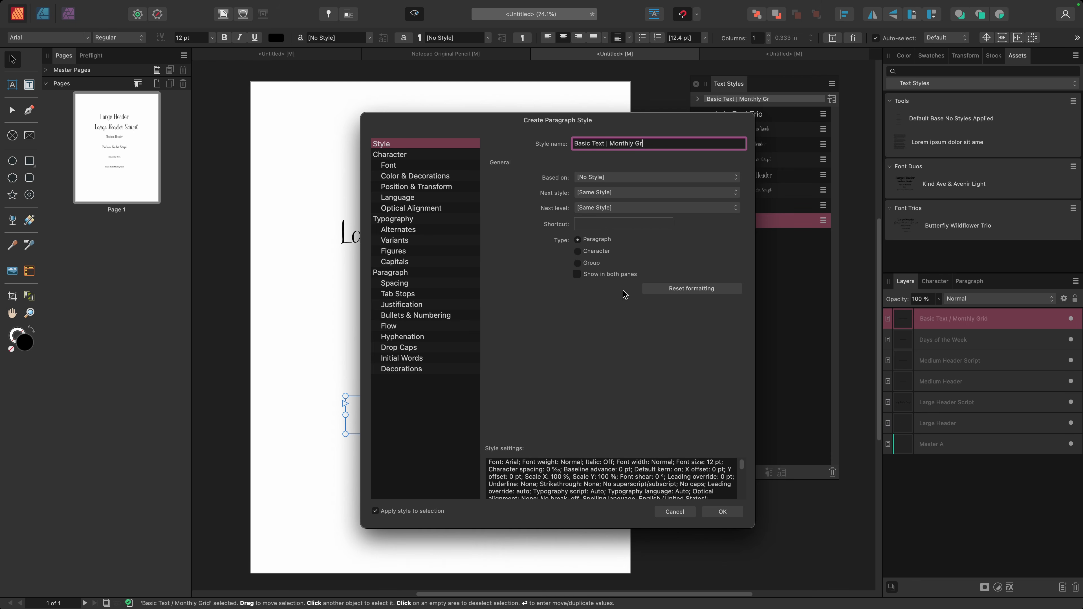
pyautogui.click(665, 179)
pyautogui.click(622, 229)
# Set the Basic Text | Monthly Grid style's font to Lola Sans Serif at 16 pt and create the style.
pyautogui.click(388, 165)
pyautogui.click(620, 177)
pyautogui.click(614, 192)
pyautogui.click(659, 253)
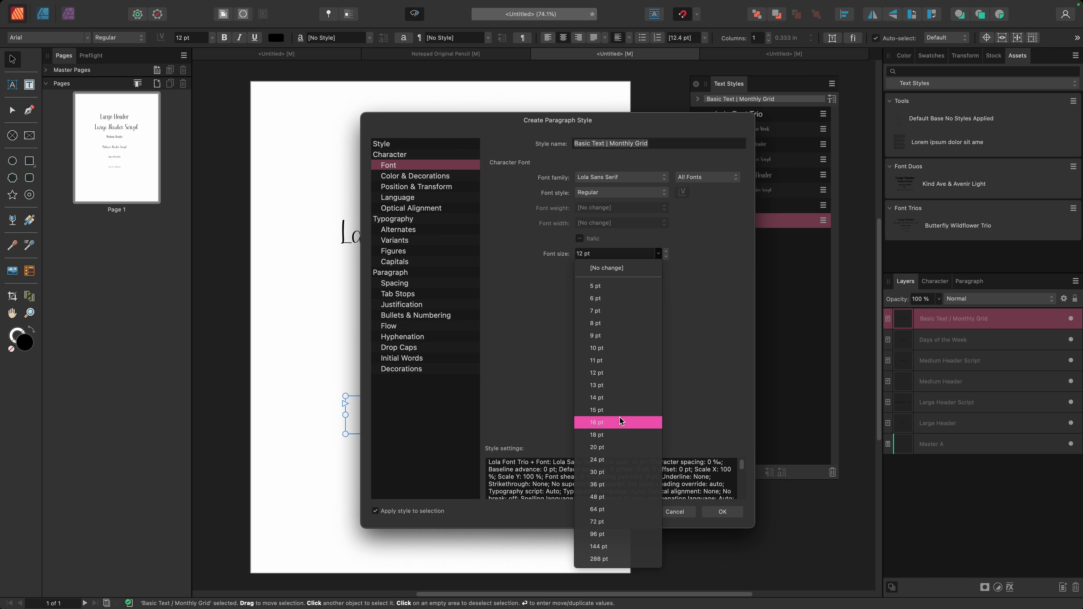
pyautogui.click(619, 417)
pyautogui.click(722, 512)
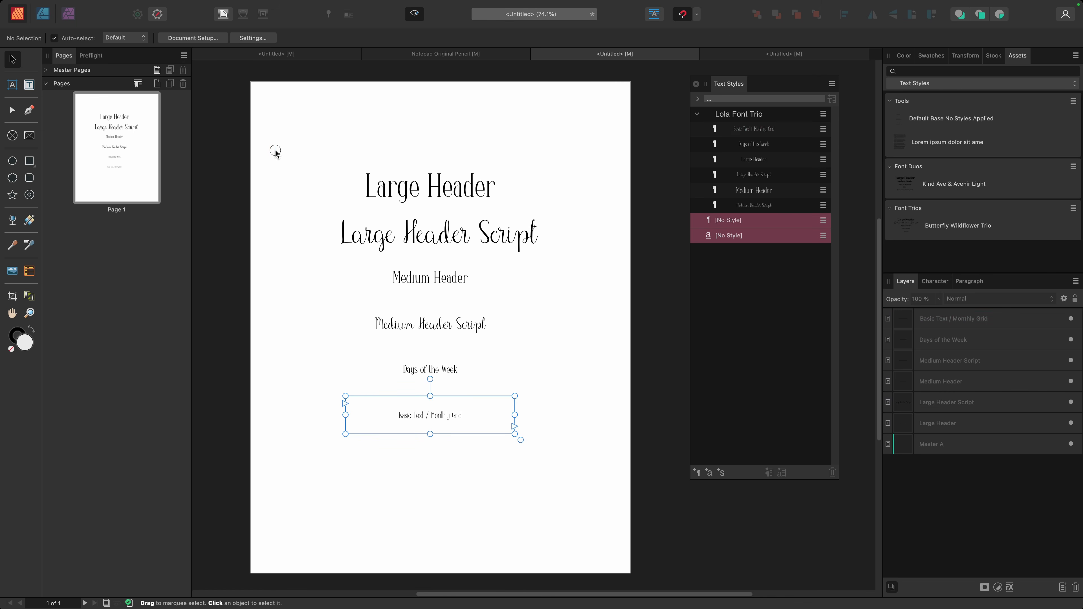
# Group all six sample text frames as Lola Font Trio and store the group as an asset under Font Trios.
pyautogui.moveTo(274, 148); pyautogui.dragTo(600, 508)
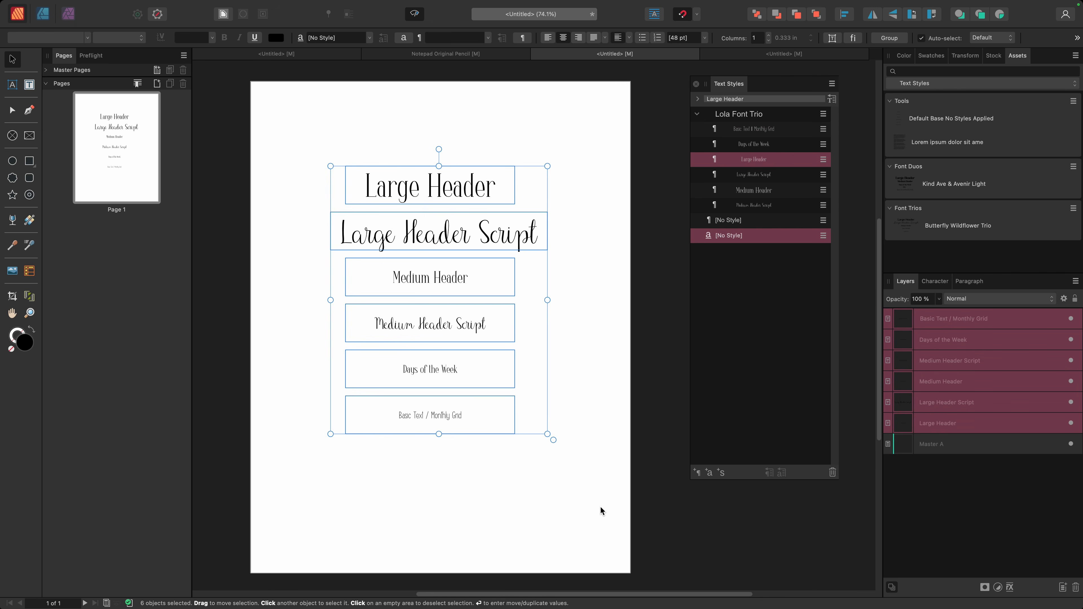
pyautogui.press('super+g')
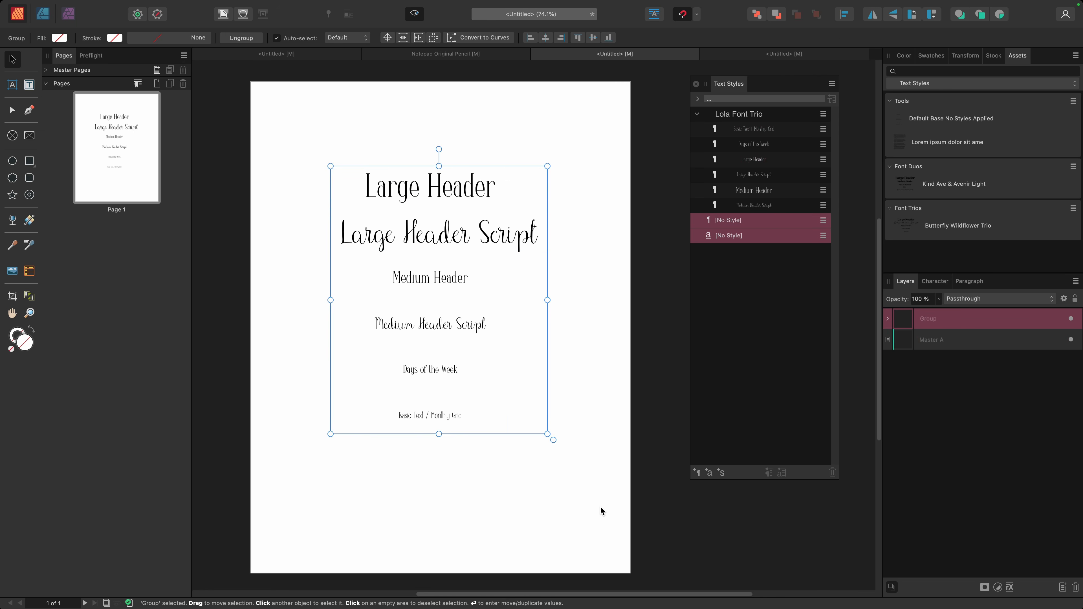
pyautogui.doubleClick(936, 319)
pyautogui.write('L')
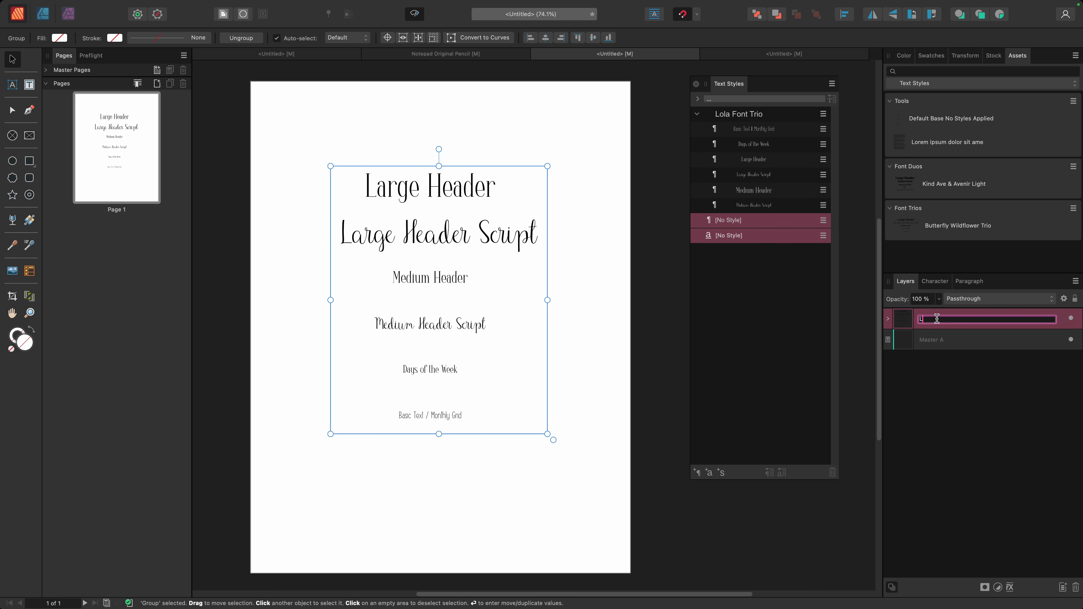
pyautogui.write('ola Font Trio')
pyautogui.press('Return')
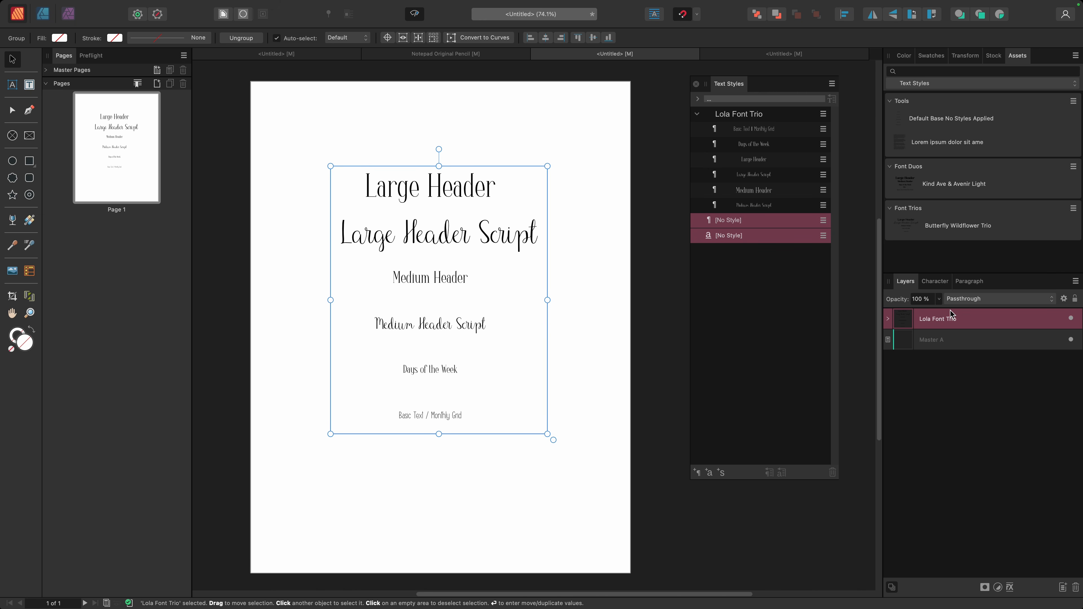
pyautogui.moveTo(393, 299); pyautogui.dragTo(996, 227)
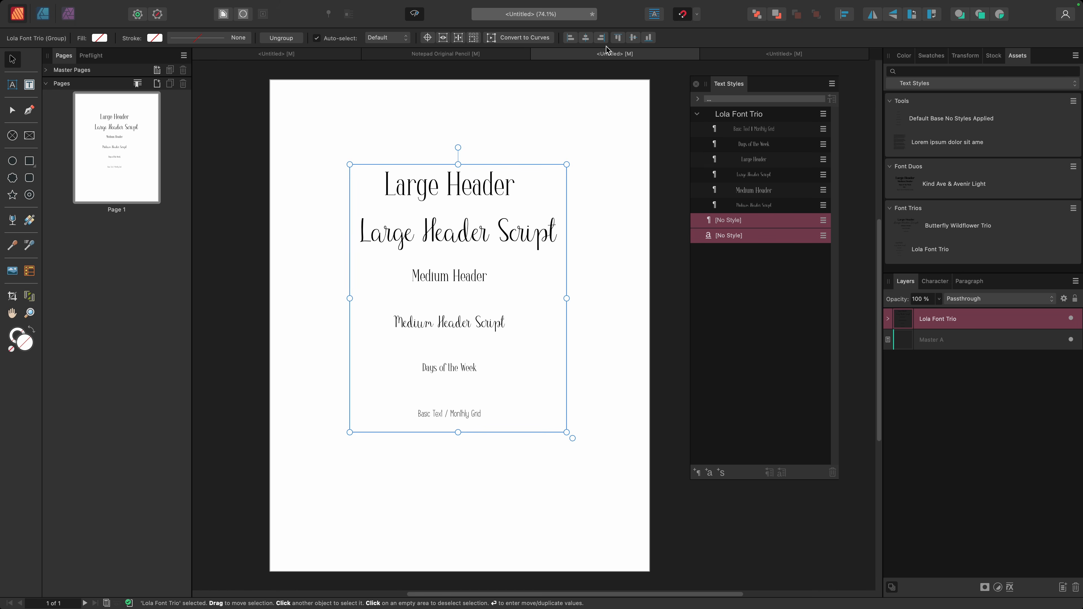
# In the 2025 and 2026 calendar document, delete the whole Butterfly Wildflower Duo text style group.
pyautogui.click(767, 55)
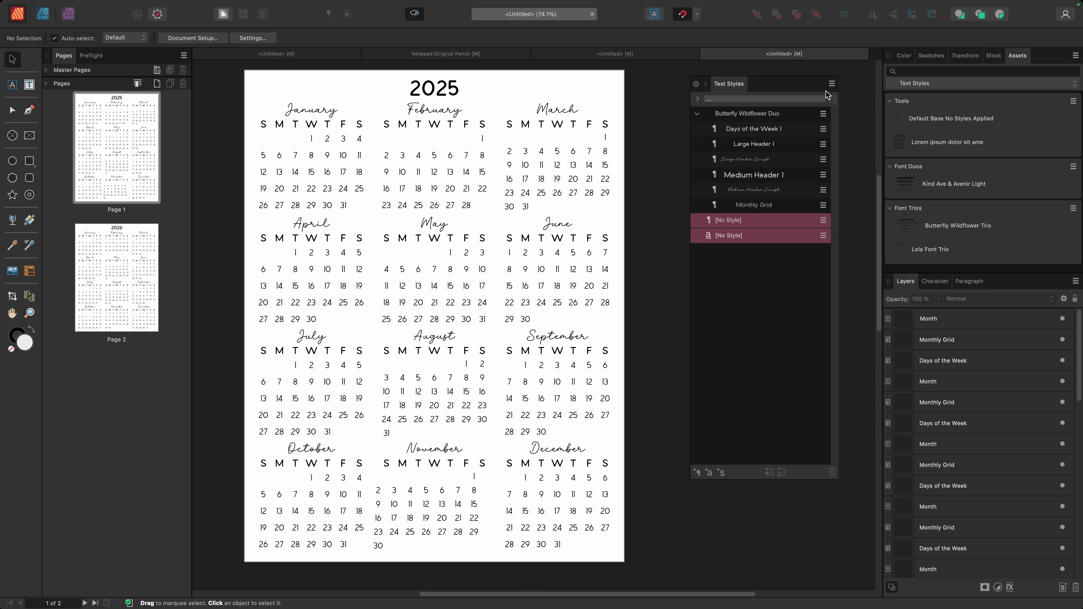
pyautogui.click(832, 84)
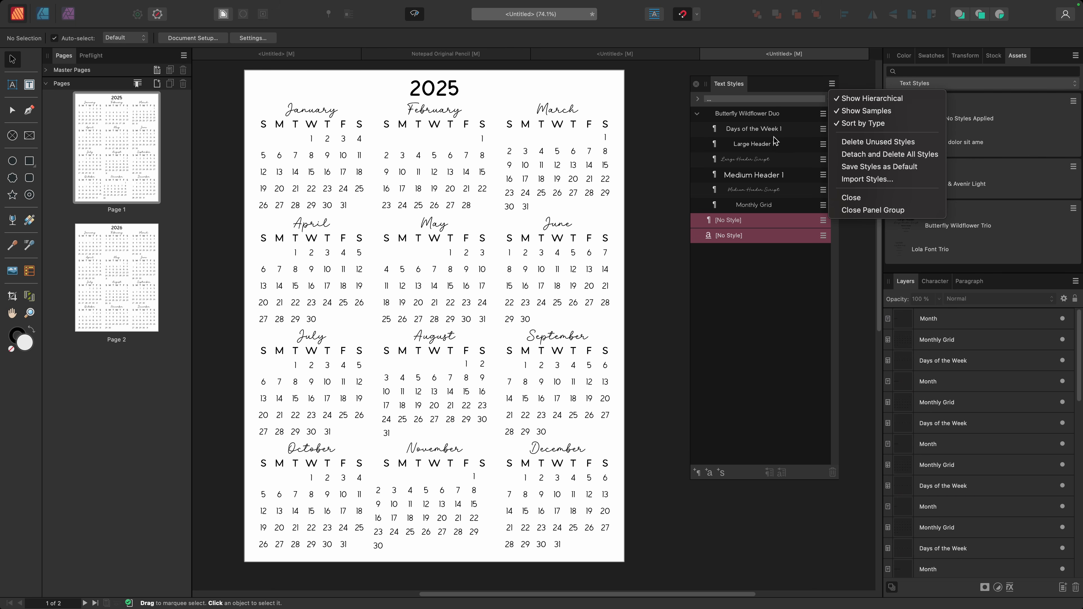
pyautogui.click(753, 120)
pyautogui.click(823, 114)
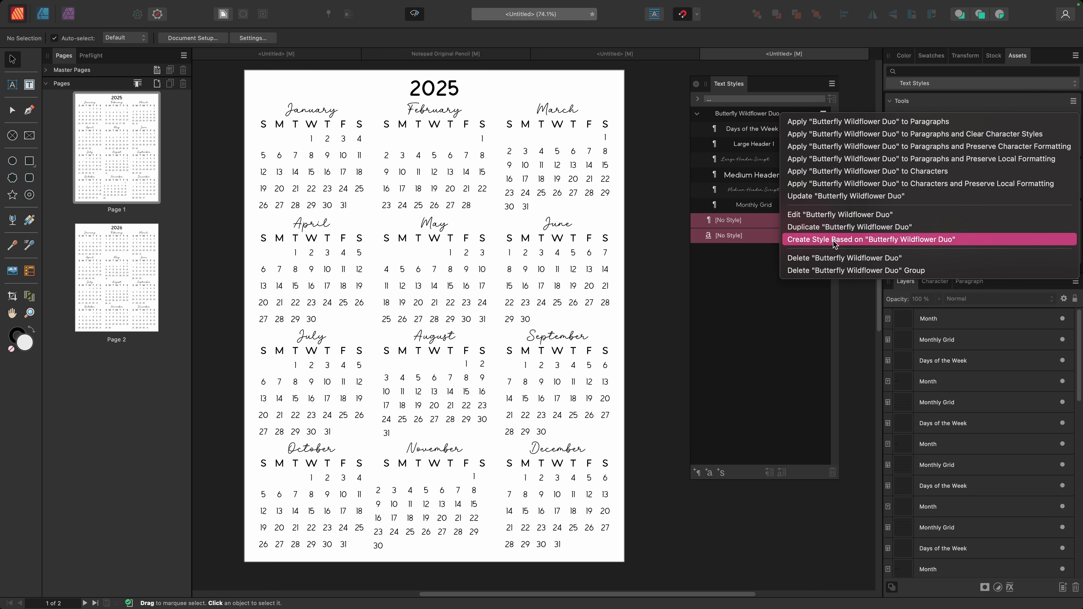
pyautogui.click(822, 268)
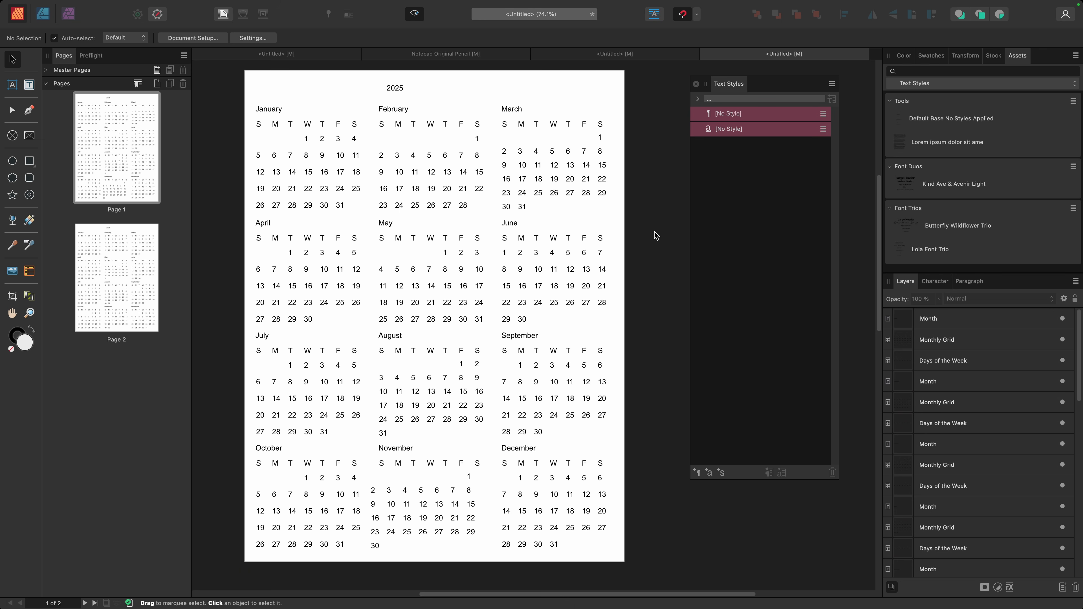
# Bring the Lola Font Trio styles into the calendar by placing its asset on the page and deleting it, then expand the style group.
pyautogui.moveTo(912, 250); pyautogui.dragTo(507, 243)
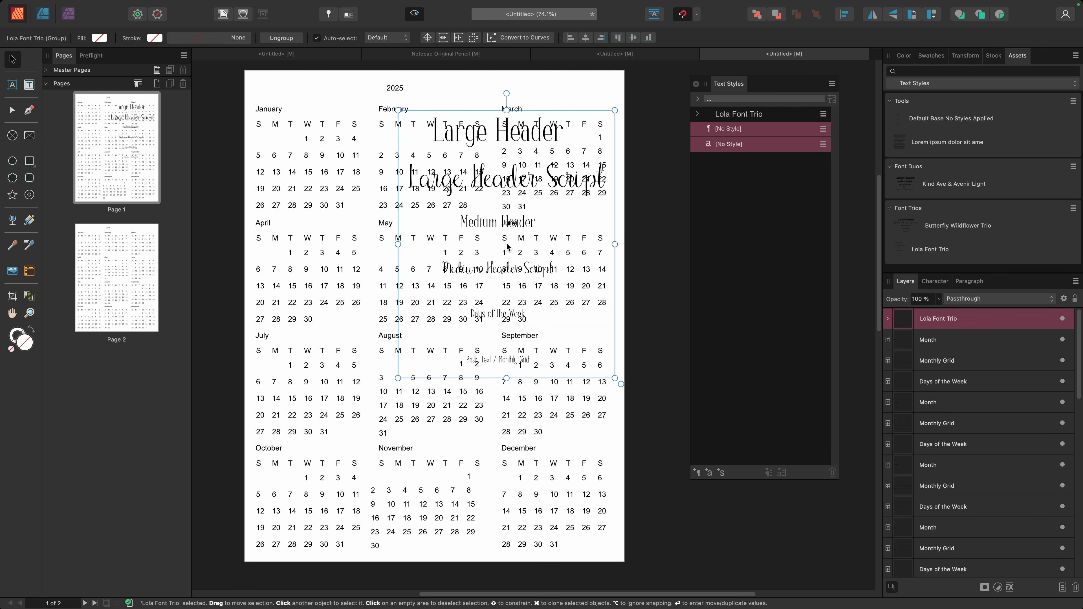
pyautogui.press('Delete')
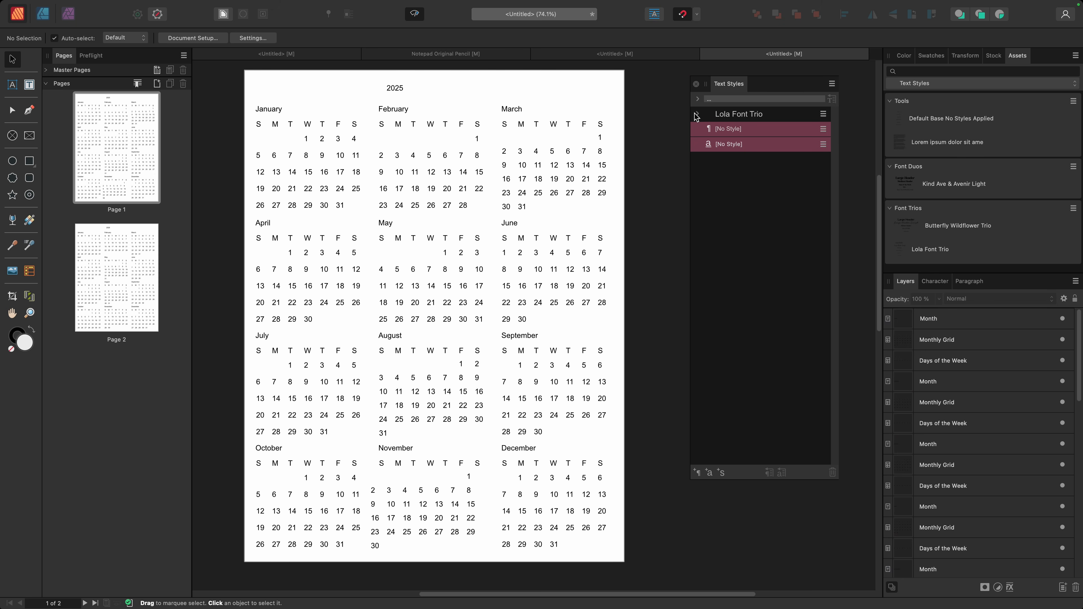
pyautogui.click(696, 114)
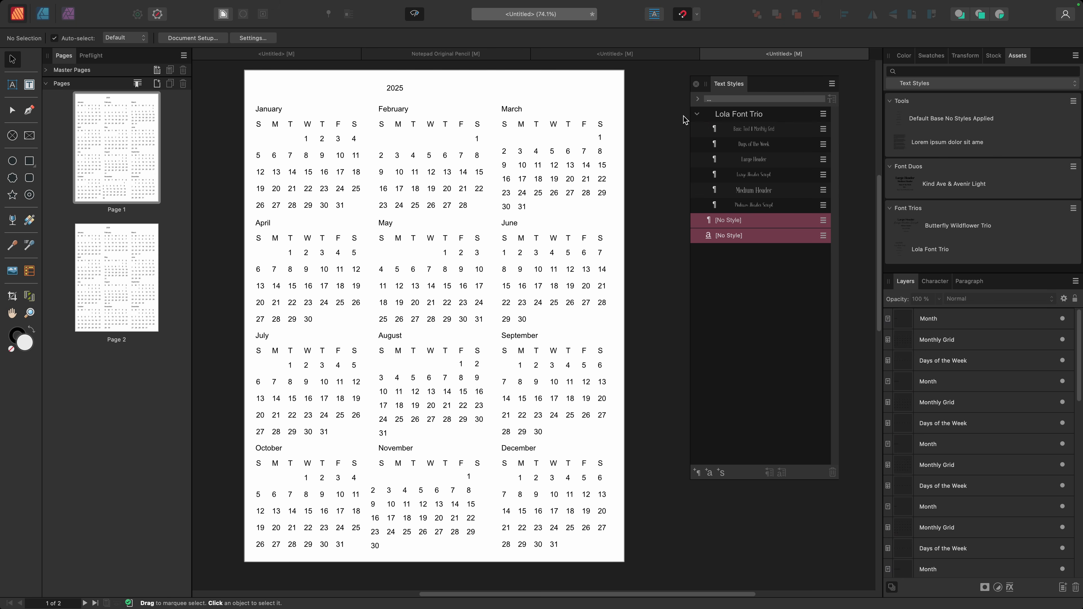
# Select the year headings on both calendar pages and apply the Large Header style to them.
pyautogui.click(400, 88)
pyautogui.rightClick(989, 564)
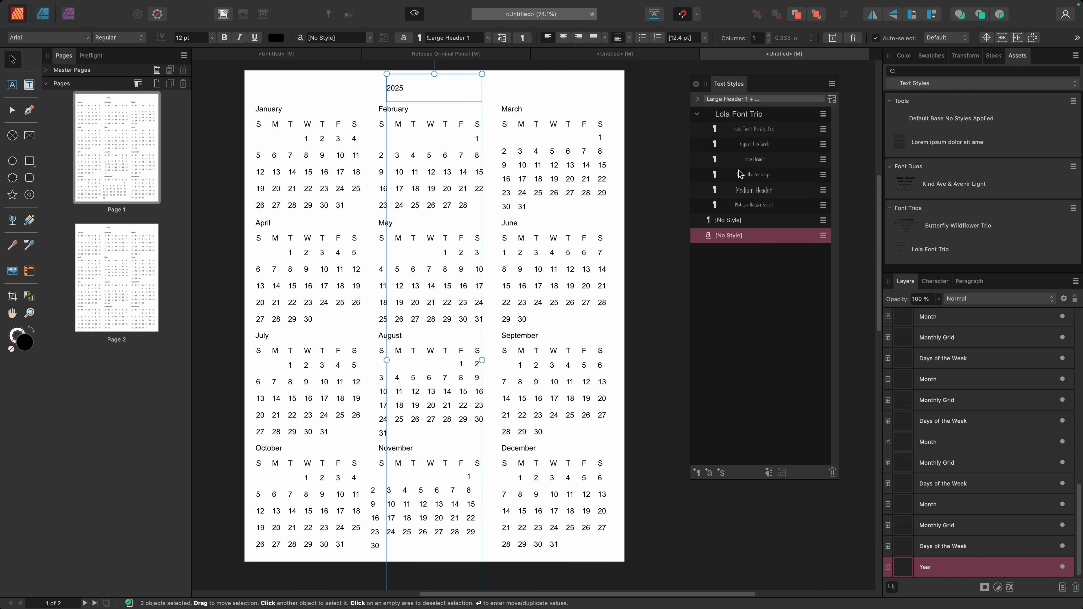
pyautogui.click(752, 160)
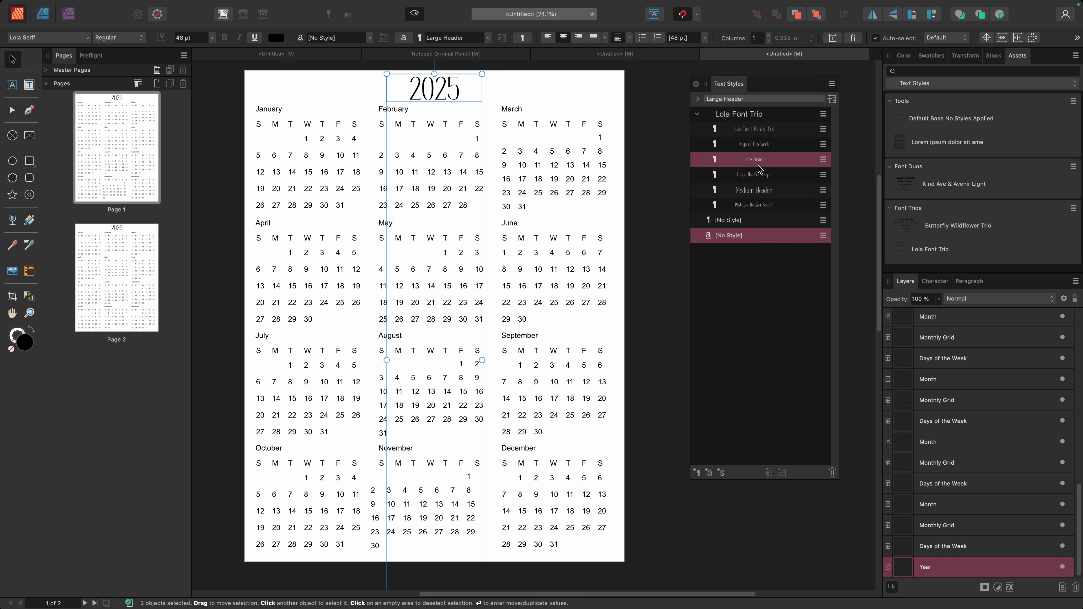
pyautogui.click(561, 38)
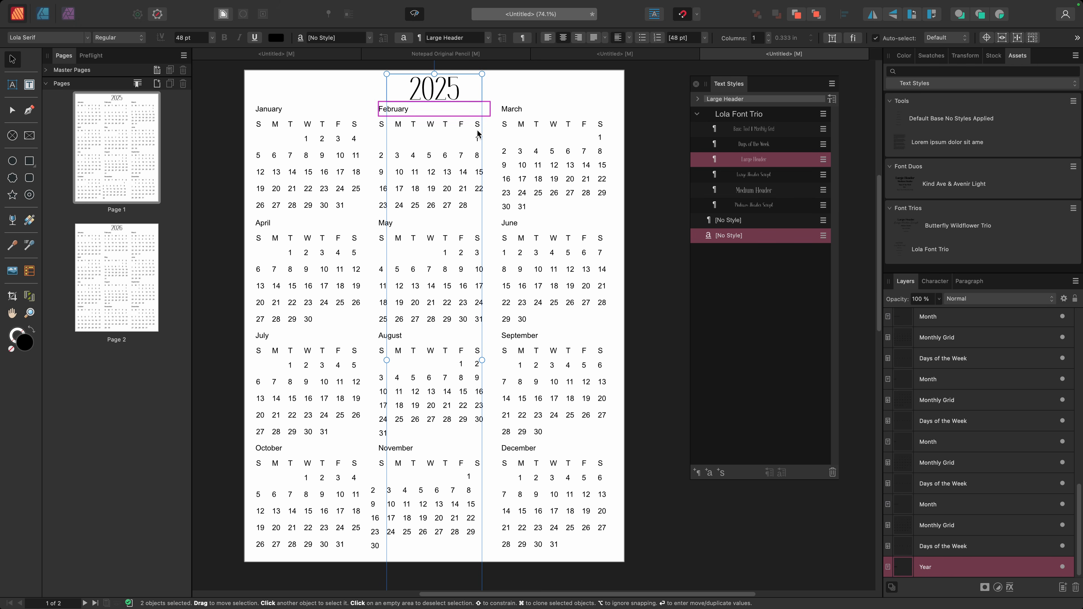
# Select all layers named Month and apply the Medium Header Script style to them.
pyautogui.click(957, 319)
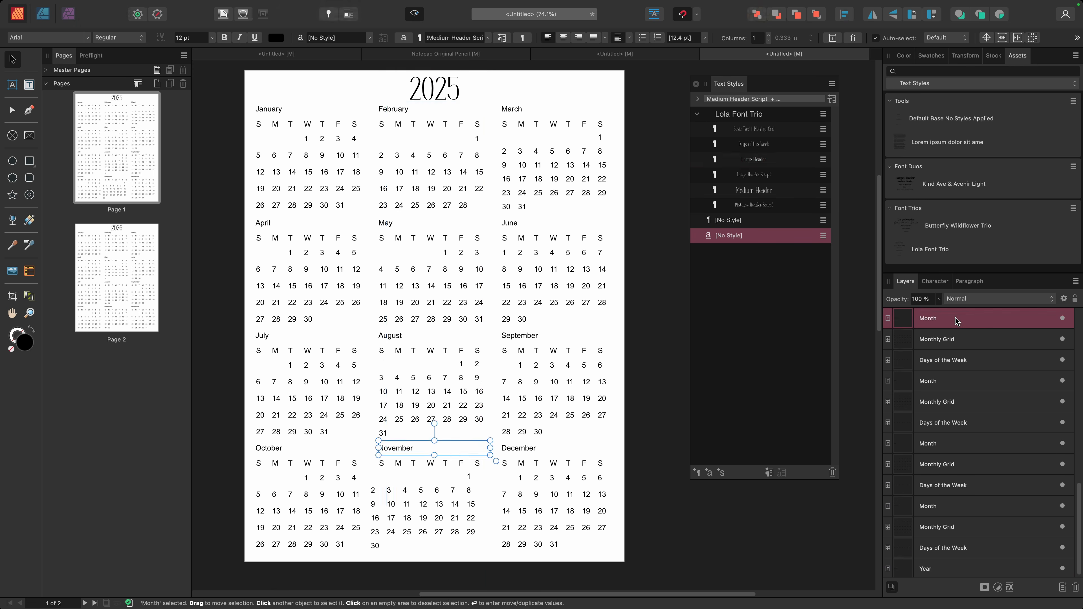
pyautogui.rightClick(957, 319)
pyautogui.moveTo(997, 596)
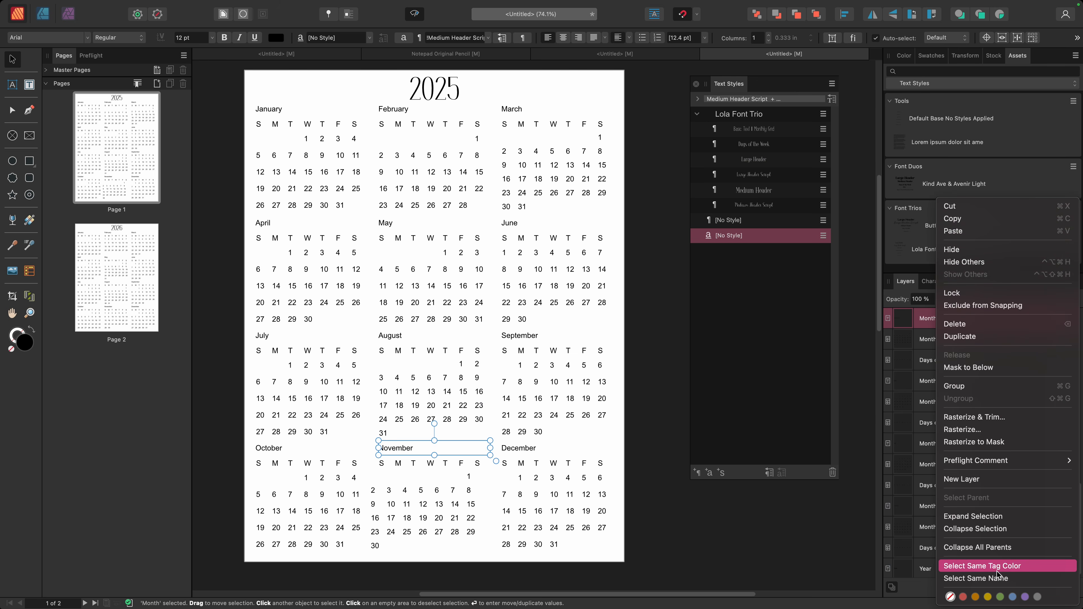
pyautogui.click(975, 578)
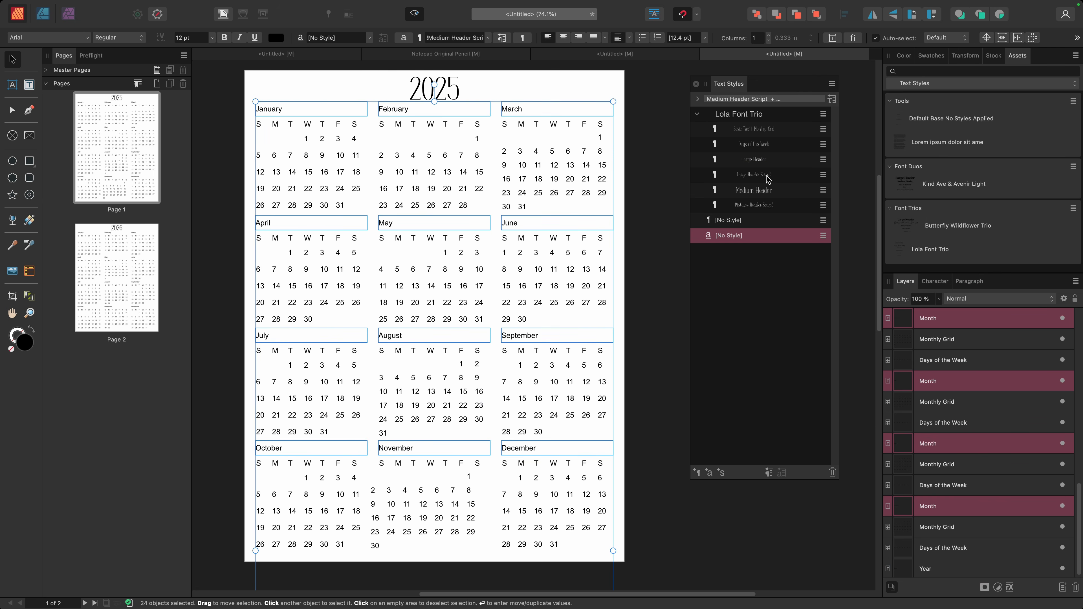
pyautogui.click(762, 207)
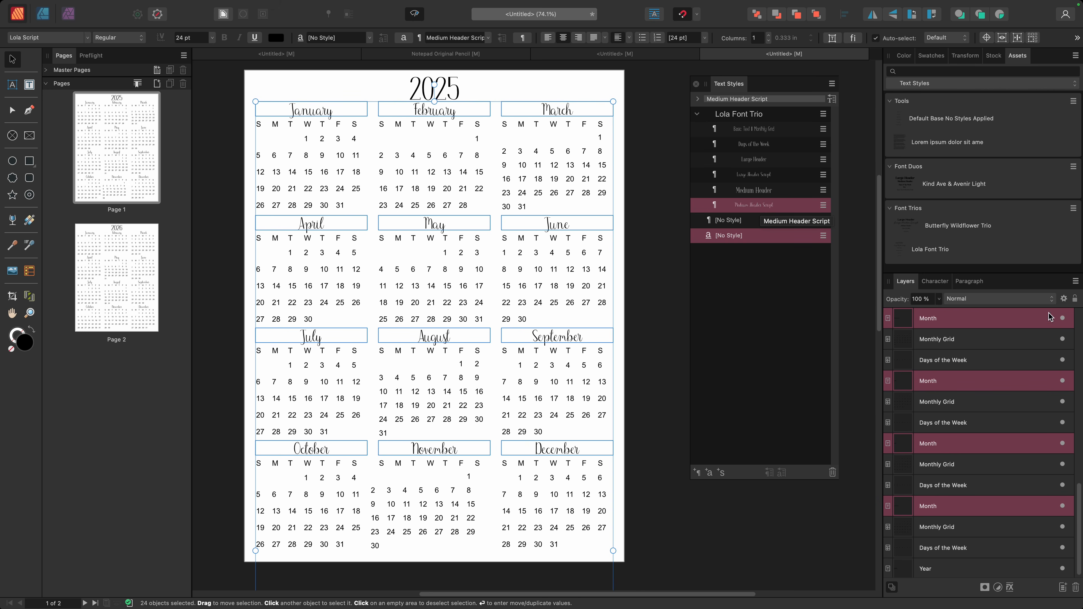
# Select all layers named Days of the Week and apply the Days of the Week style to them.
pyautogui.click(966, 420)
pyautogui.rightClick(966, 420)
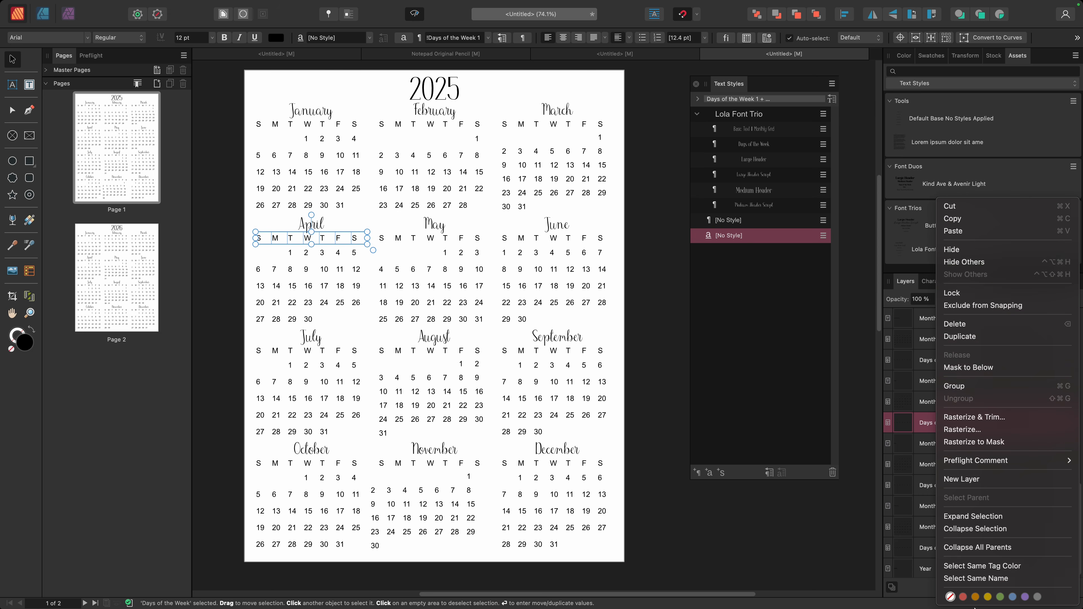
pyautogui.click(977, 582)
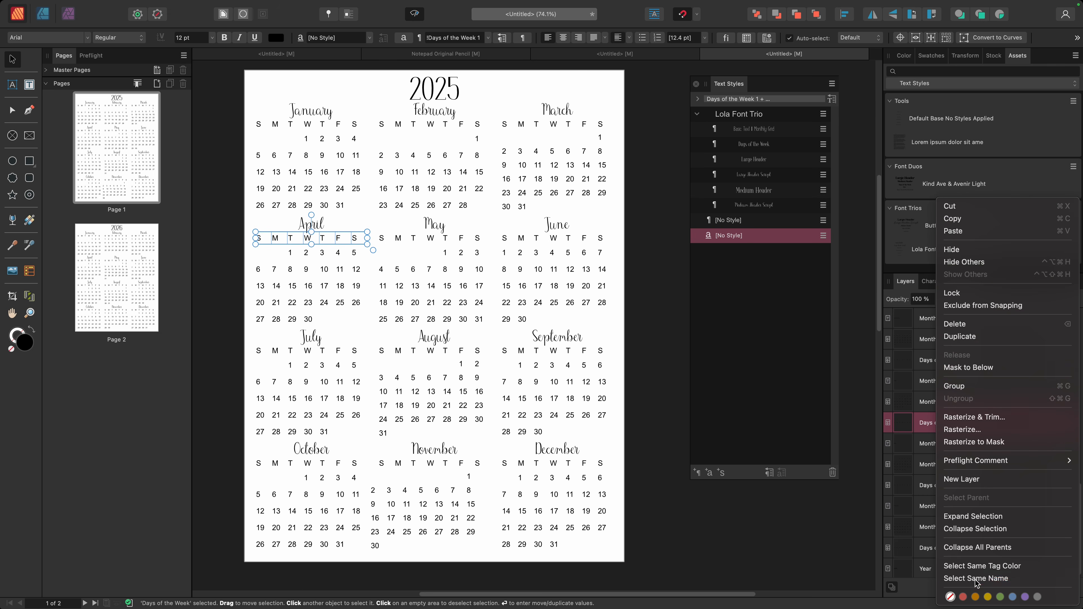
pyautogui.click(762, 144)
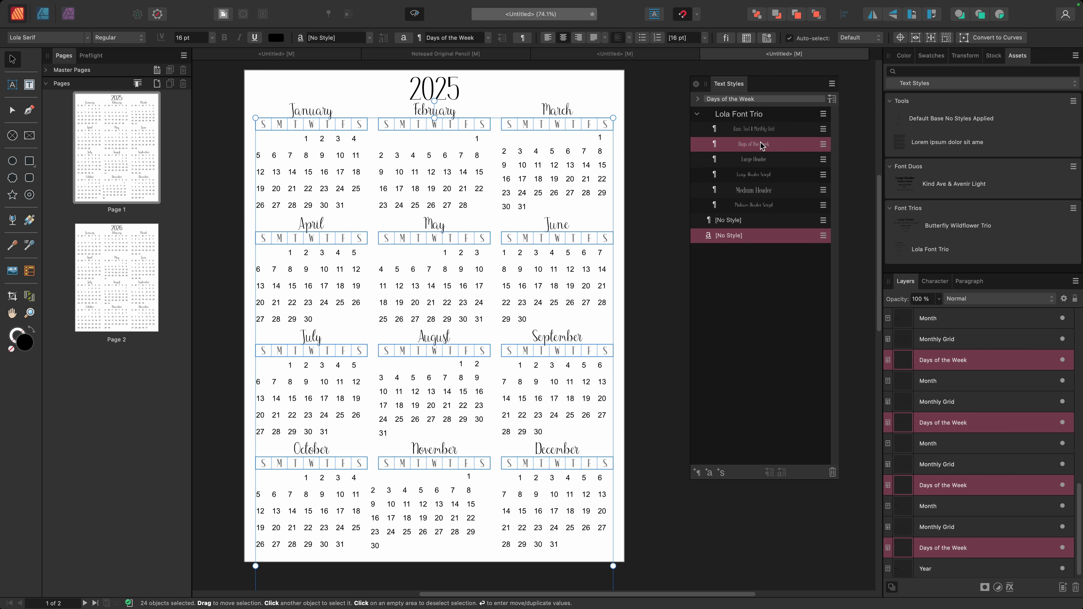
# Select all layers named Monthly Grid, apply the Basic Text | Monthly Grid style, and clear the selection.
pyautogui.click(958, 404)
pyautogui.rightClick(959, 403)
pyautogui.moveTo(1007, 599)
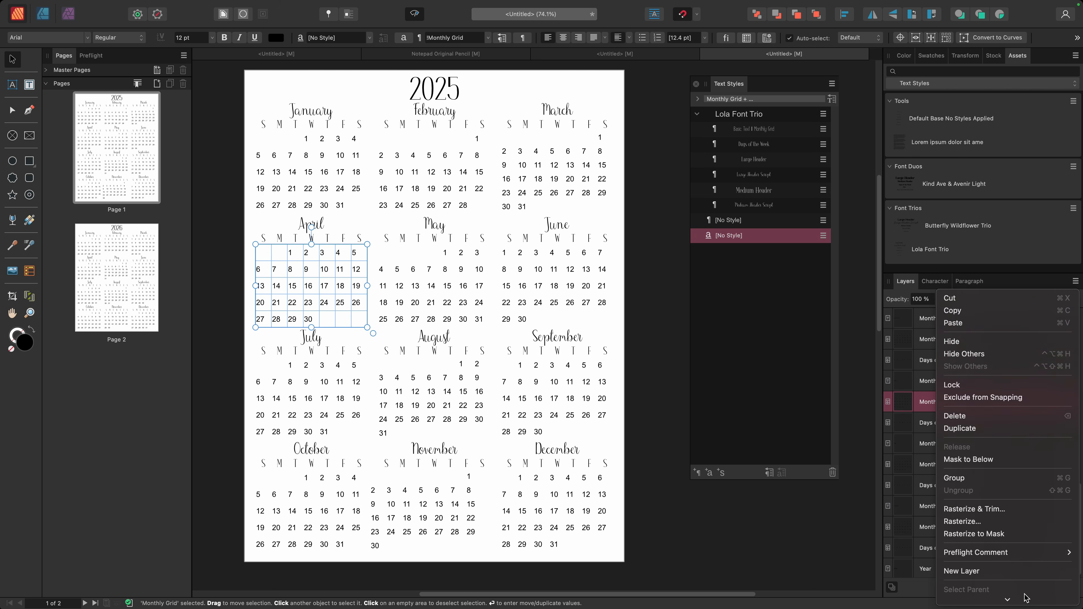
pyautogui.click(1003, 579)
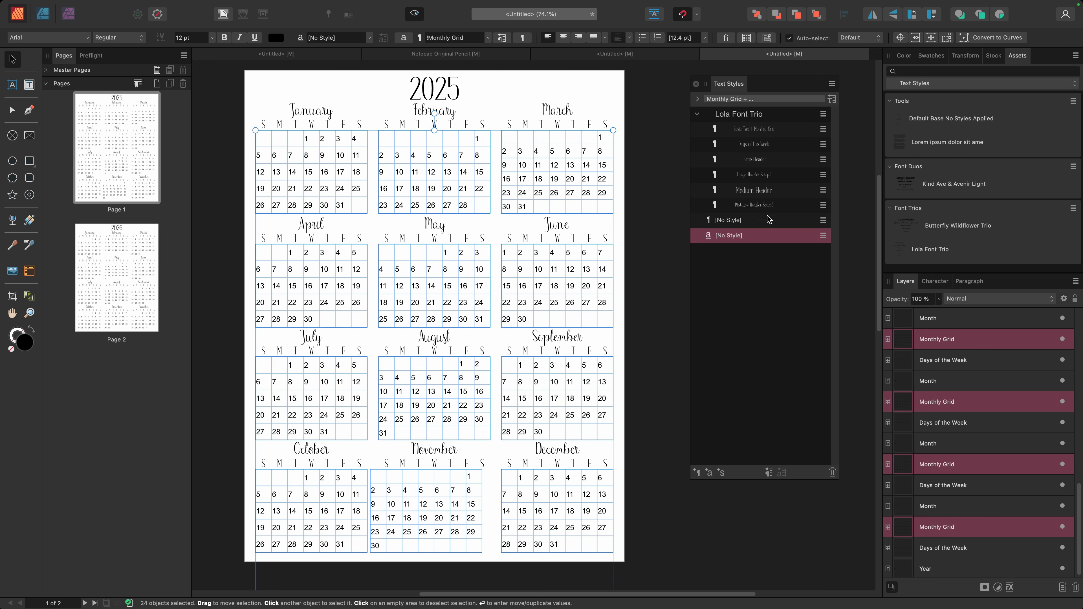
pyautogui.click(747, 130)
pyautogui.click(653, 151)
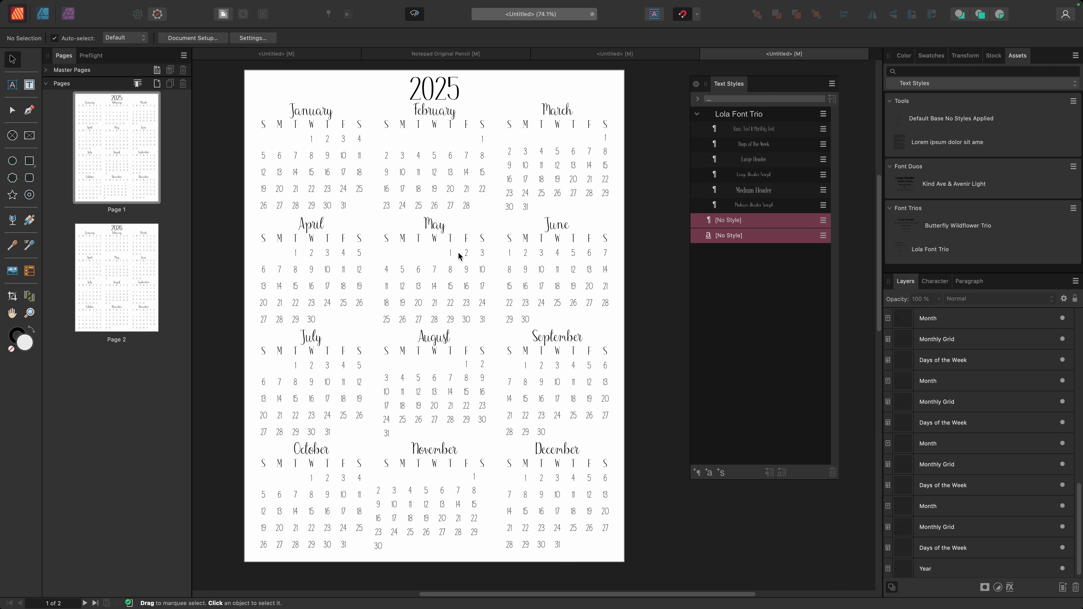
# Edit the Large Header style to set its font size to 40 pt.
pyautogui.click(823, 159)
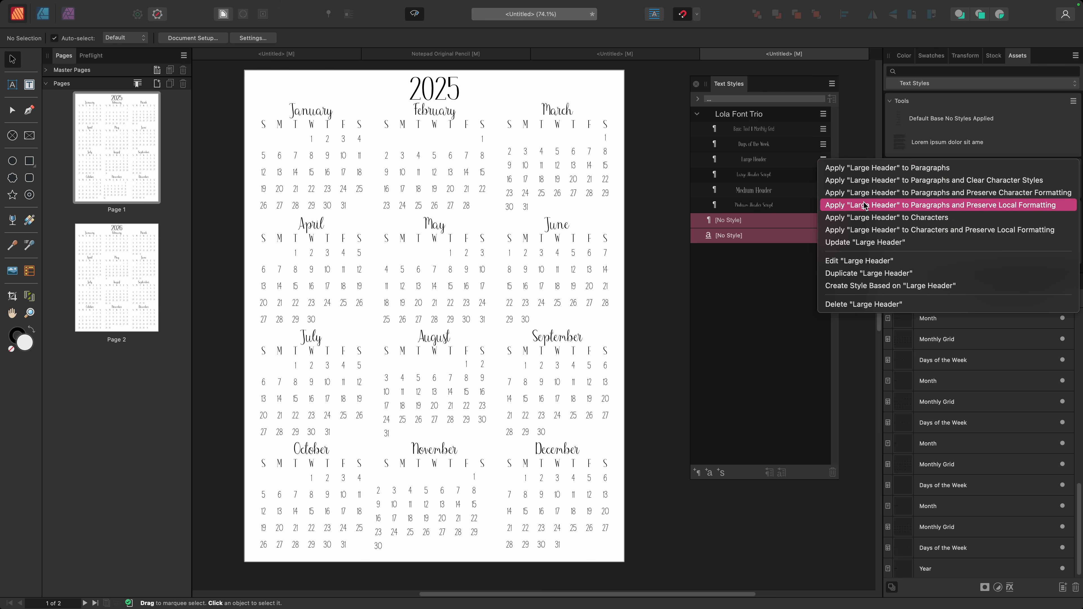
pyautogui.click(840, 261)
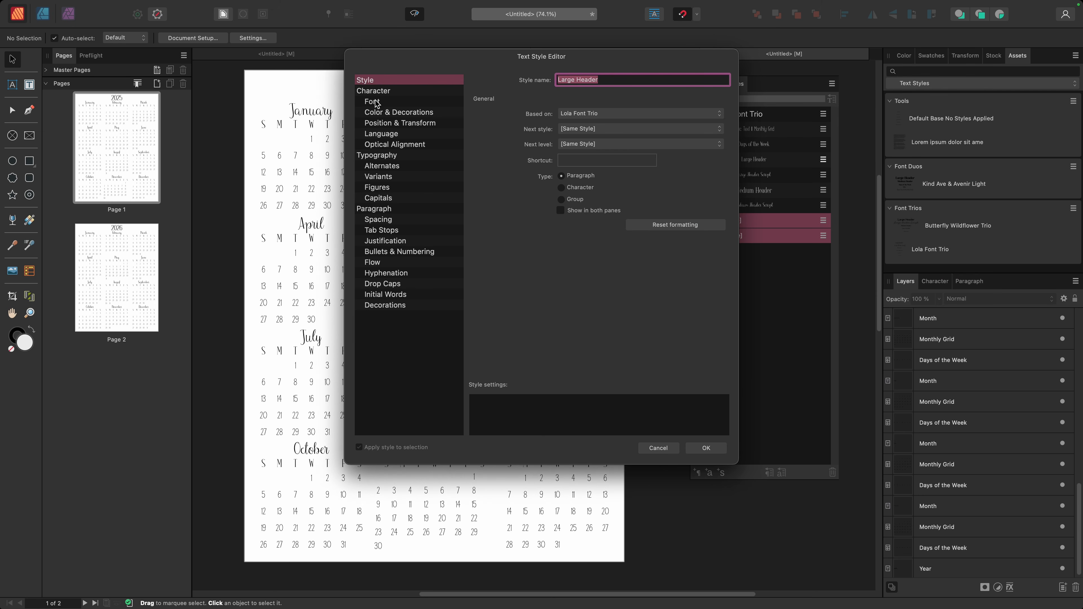
pyautogui.click(372, 101)
pyautogui.click(565, 190)
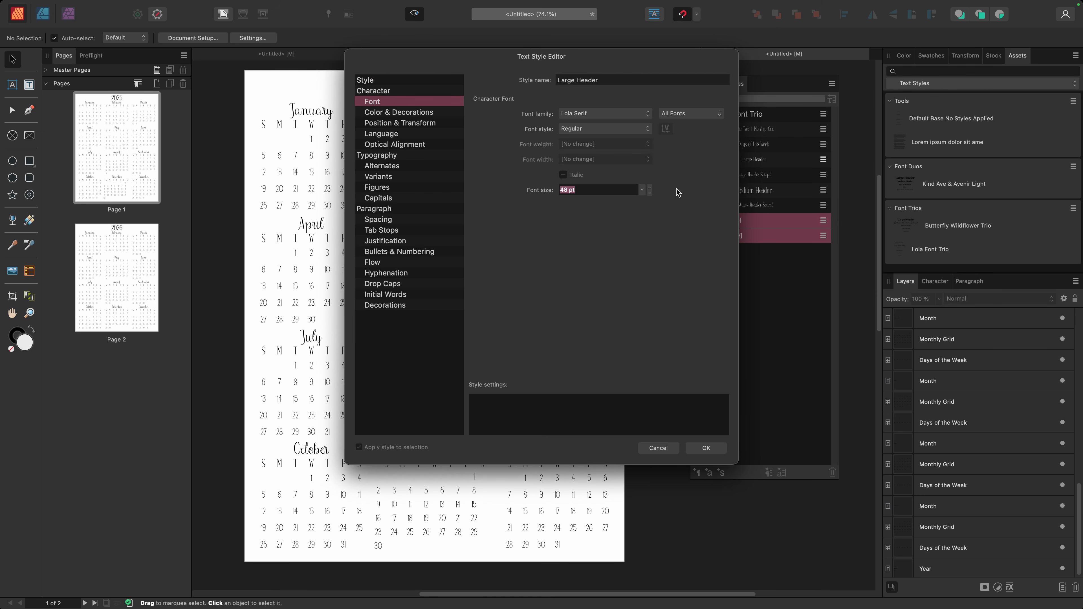
pyautogui.write('40')
pyautogui.click(706, 448)
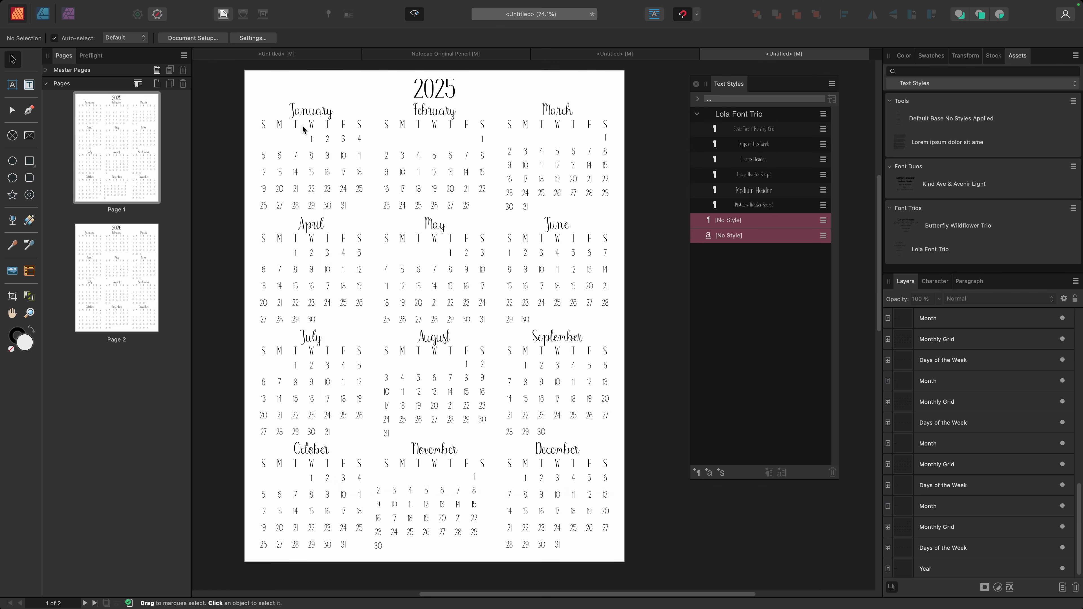
# Select all layers named Month and nudge the month headings slightly upward, away from the days of the week.
pyautogui.press('z')
pyautogui.moveTo(302, 119); pyautogui.dragTo(558, 124)
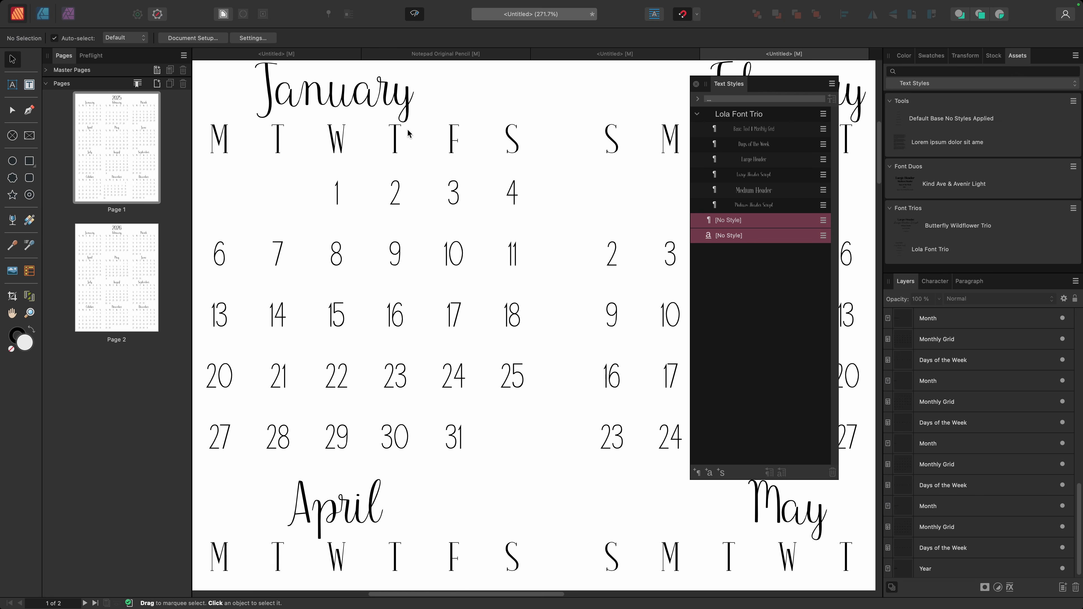
pyautogui.press('super+0')
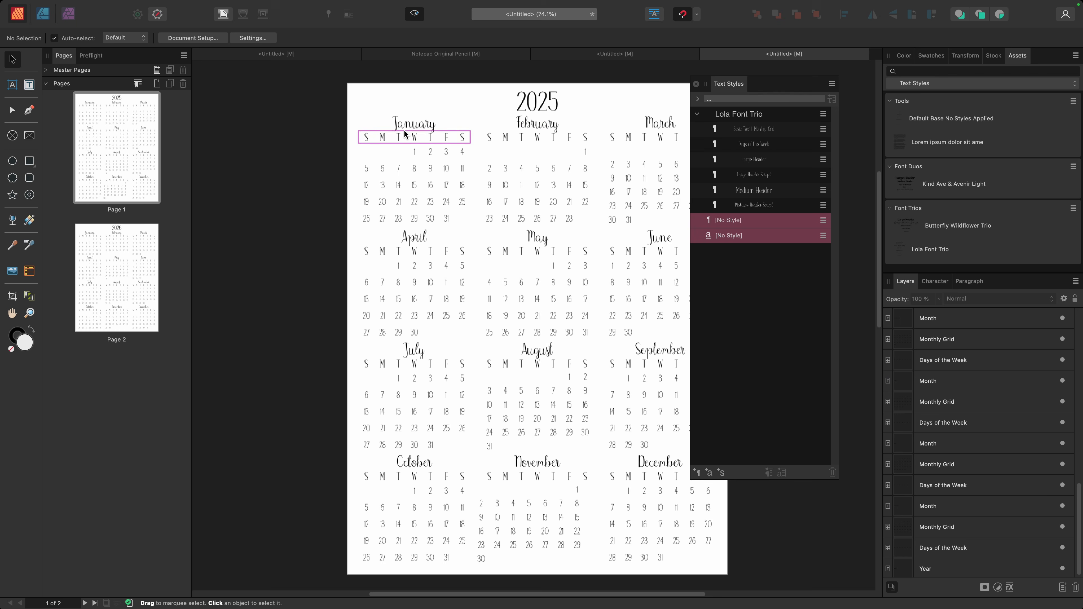
pyautogui.moveTo(530, 164); pyautogui.dragTo(449, 159)
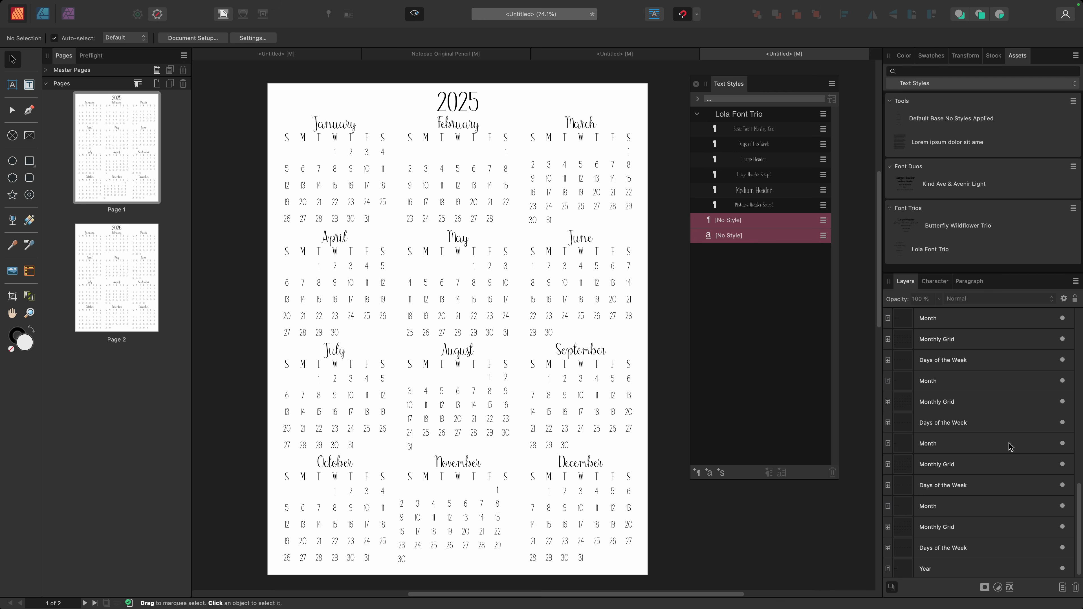
pyautogui.click(954, 323)
pyautogui.rightClick(954, 323)
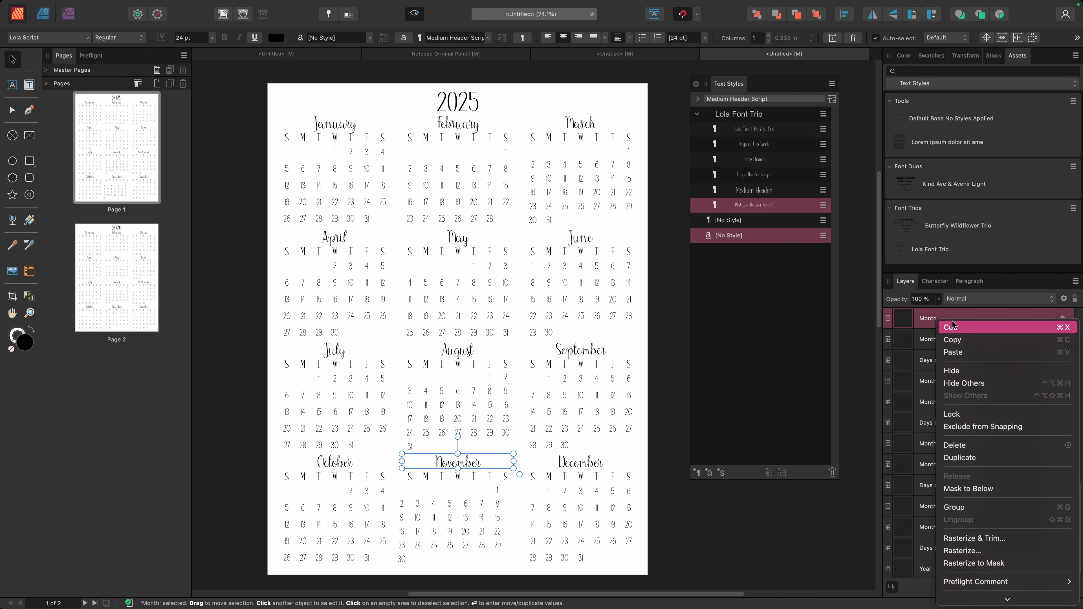
pyautogui.moveTo(979, 601)
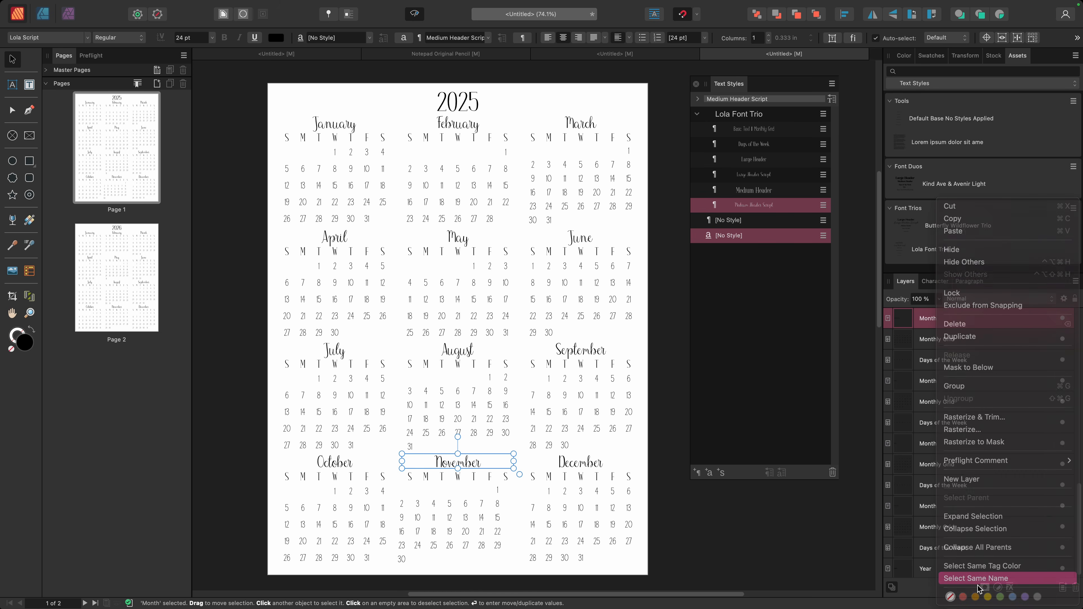
pyautogui.click(976, 577)
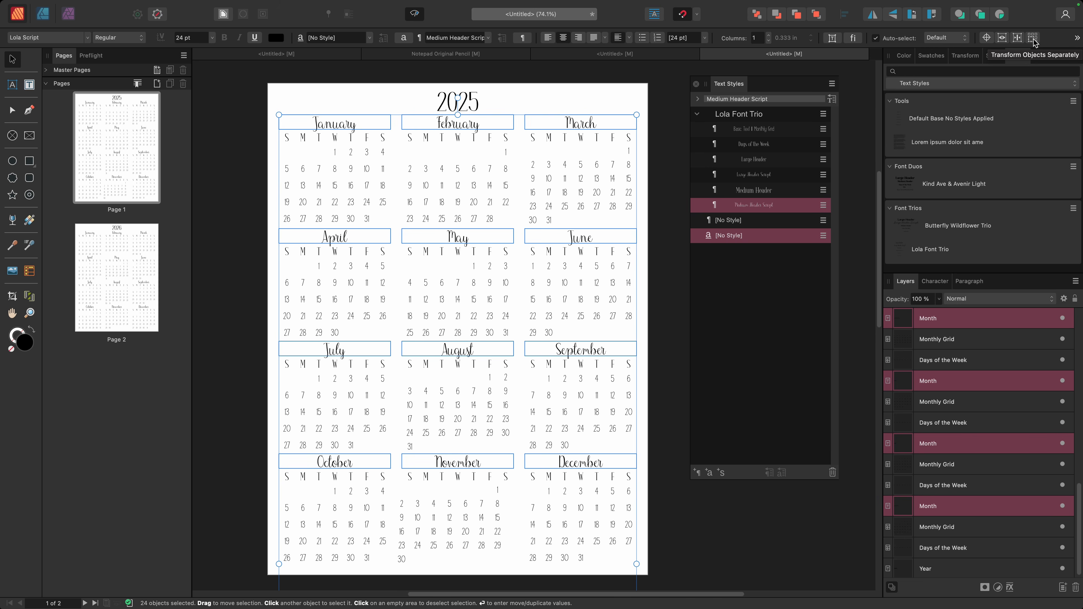
pyautogui.press('Up')
pyautogui.press('Up')
pyautogui.press('Up')
pyautogui.press('Up')
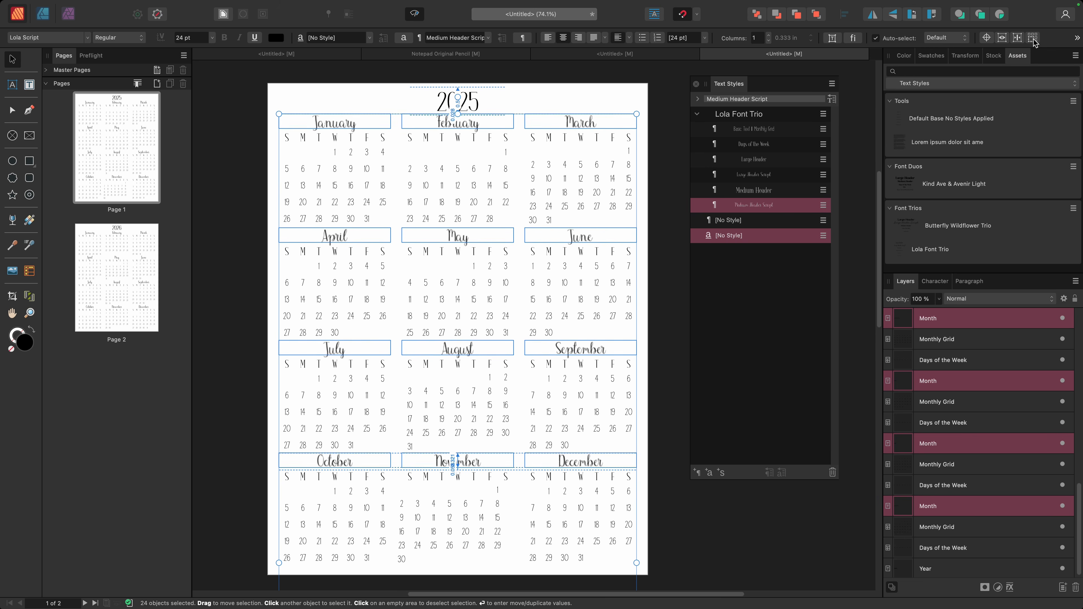
pyautogui.press('Up')
pyautogui.press('Up')
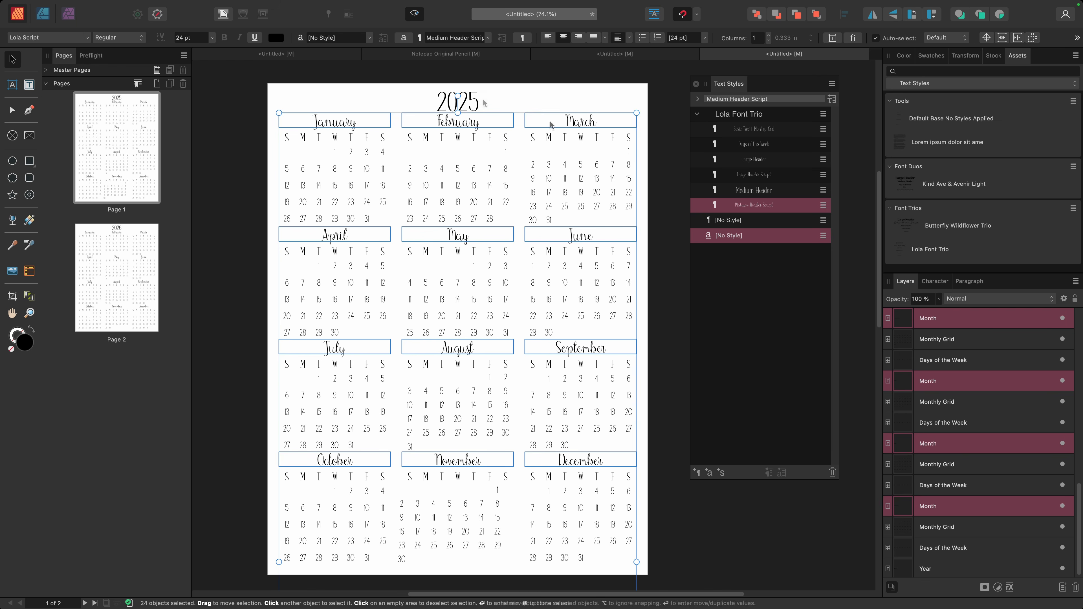
# Select all layers named Year, nudge the year headings slightly upward, and clear the selection.
pyautogui.click(1045, 568)
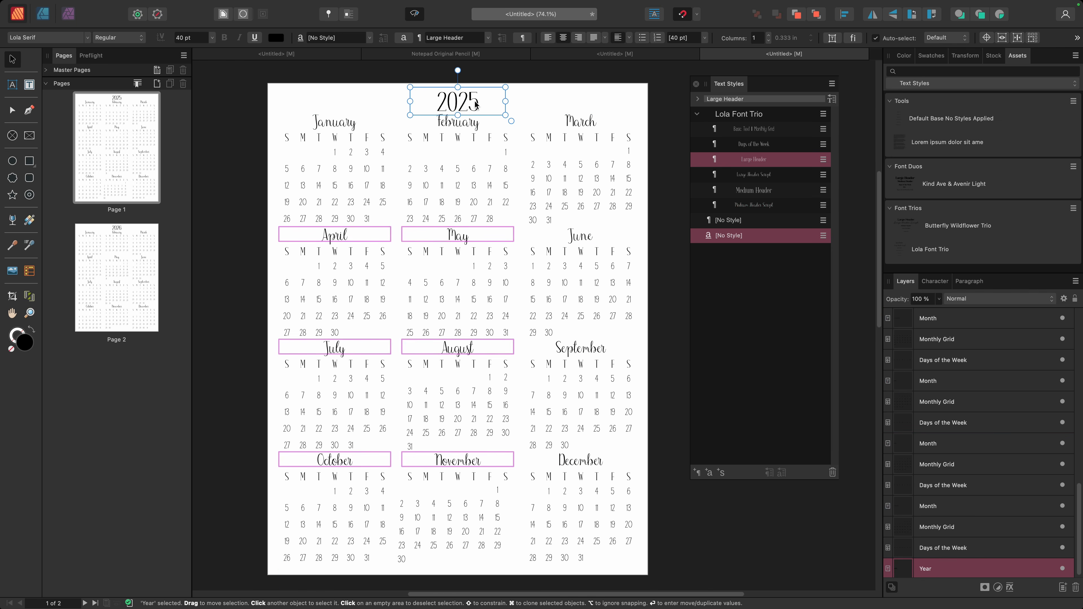
pyautogui.rightClick(973, 569)
pyautogui.click(971, 544)
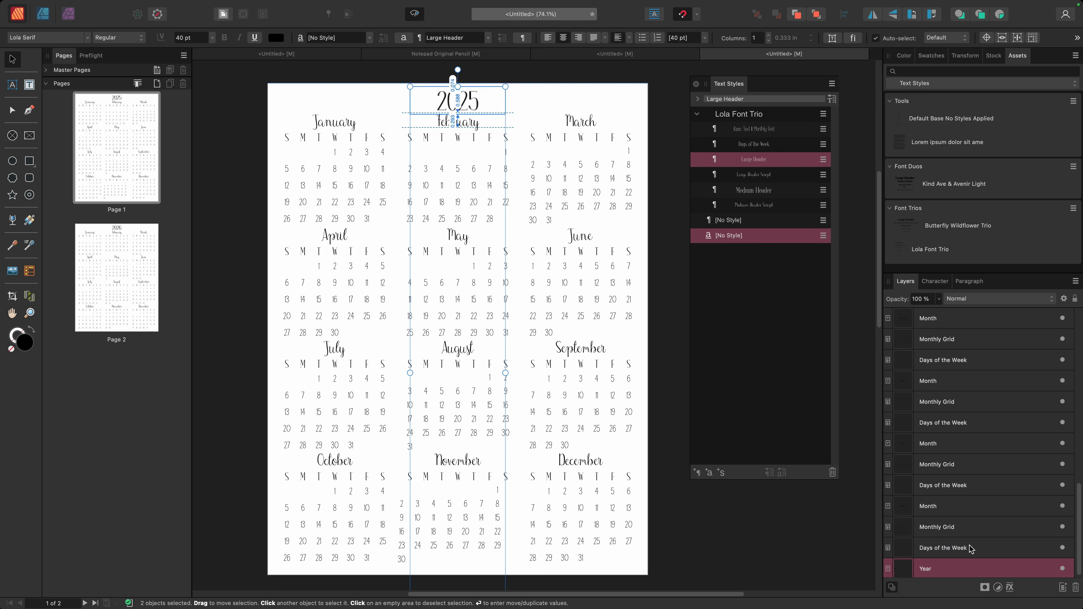
pyautogui.click(783, 552)
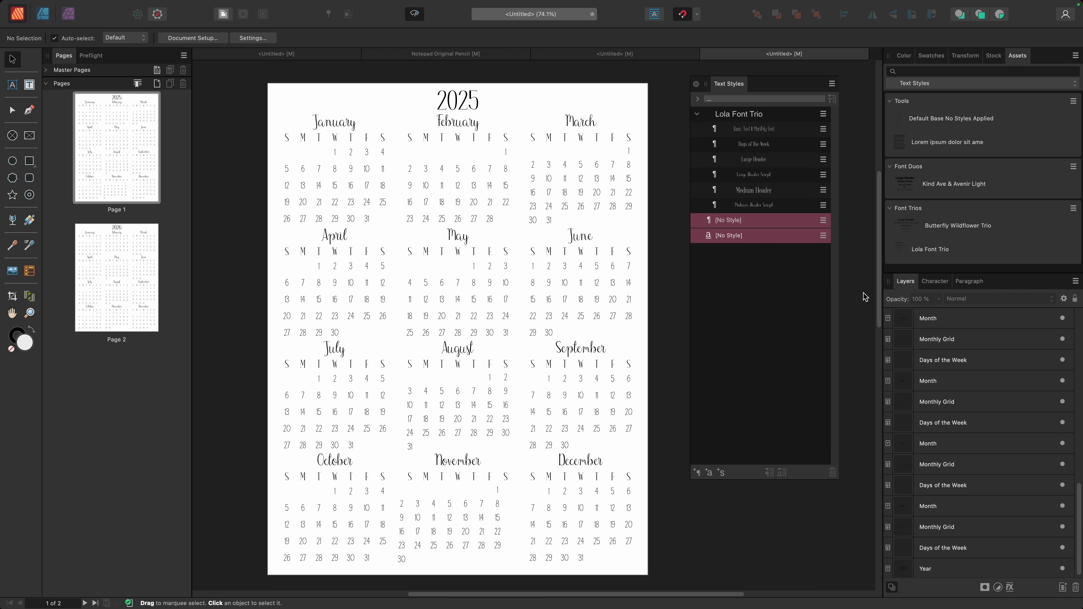
# Open the management options for the Text Styles asset category.
pyautogui.click(1075, 56)
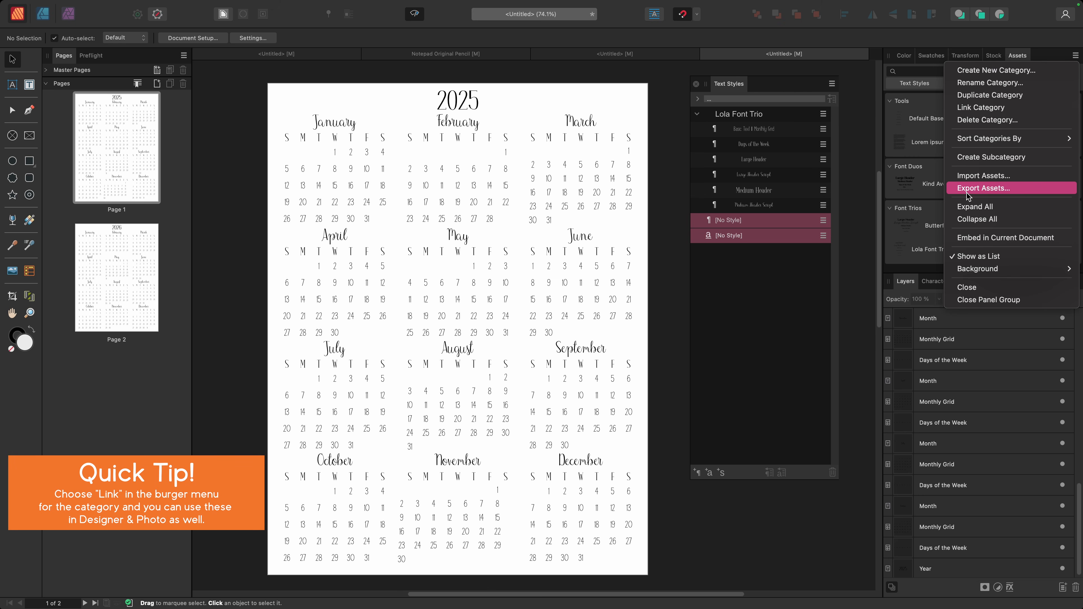